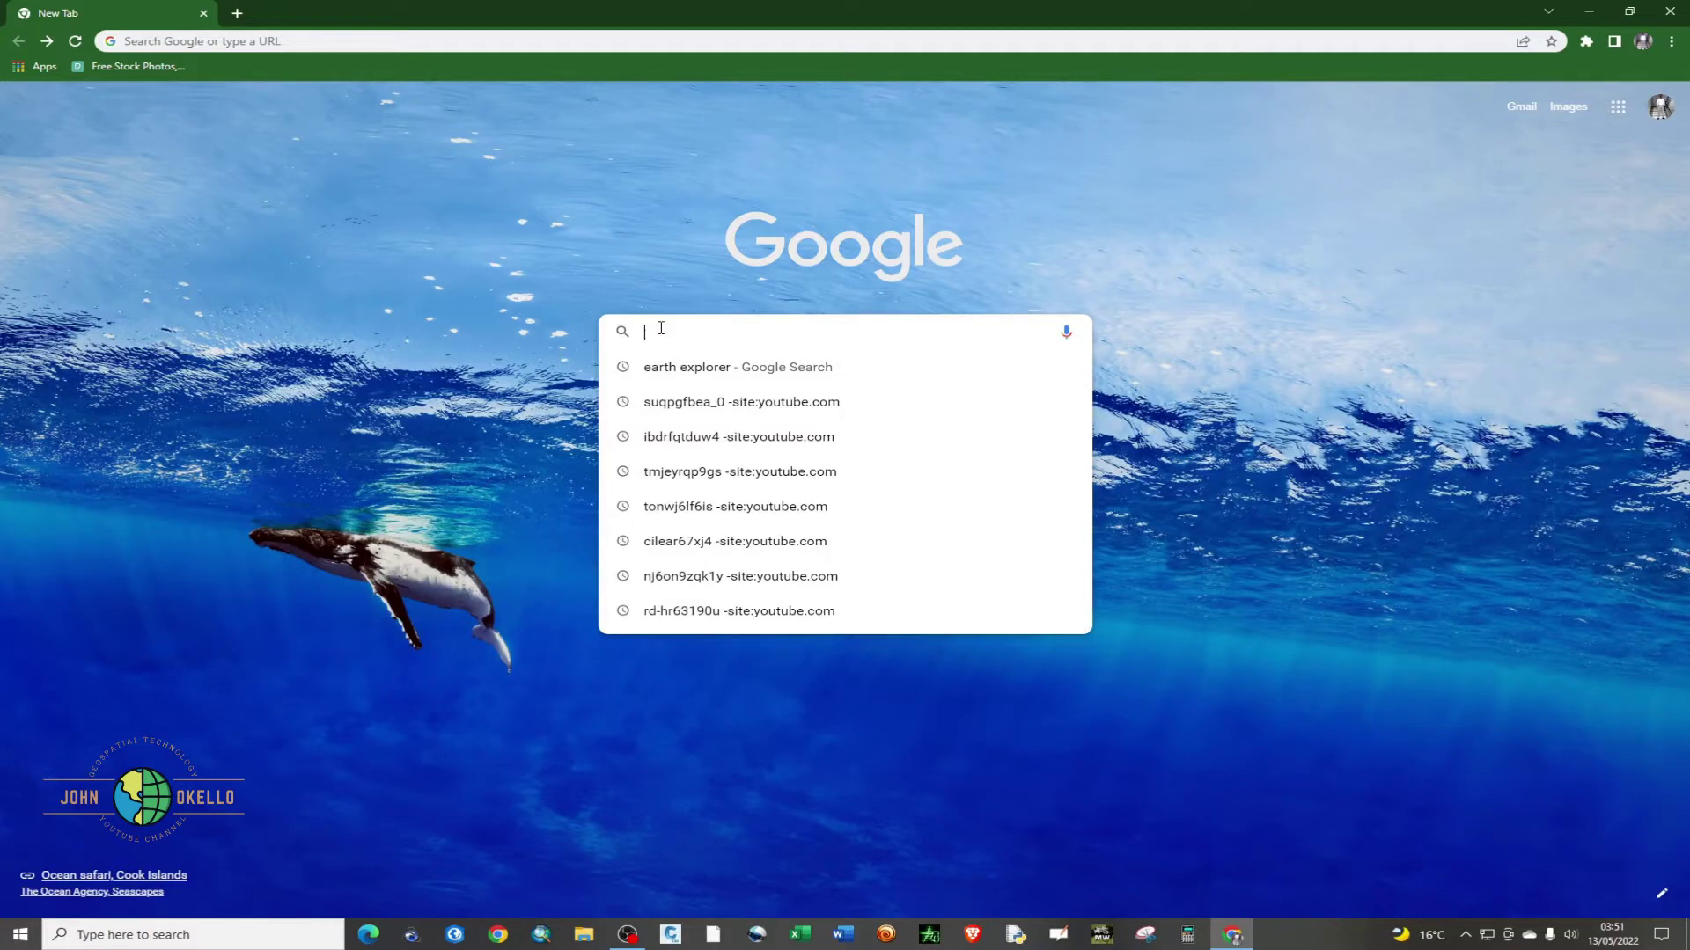
# - Search Google for 'usgs earth explorer' and open the EROS Registration System site
pyautogui.write('usgs')
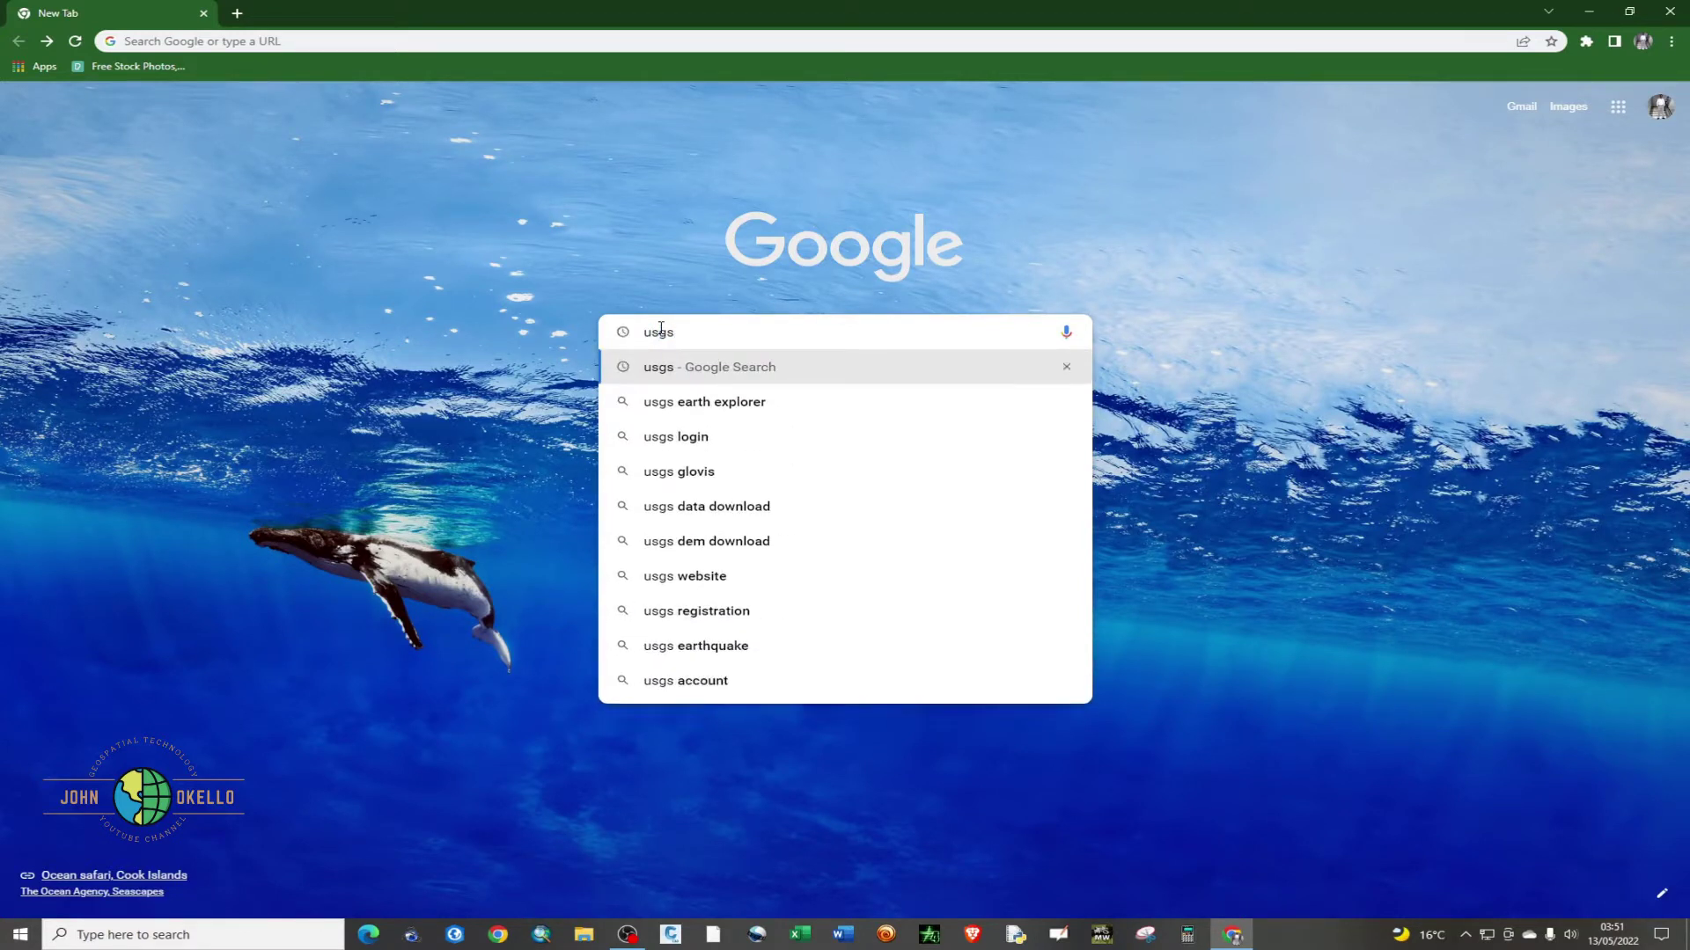
pyautogui.write(' earth')
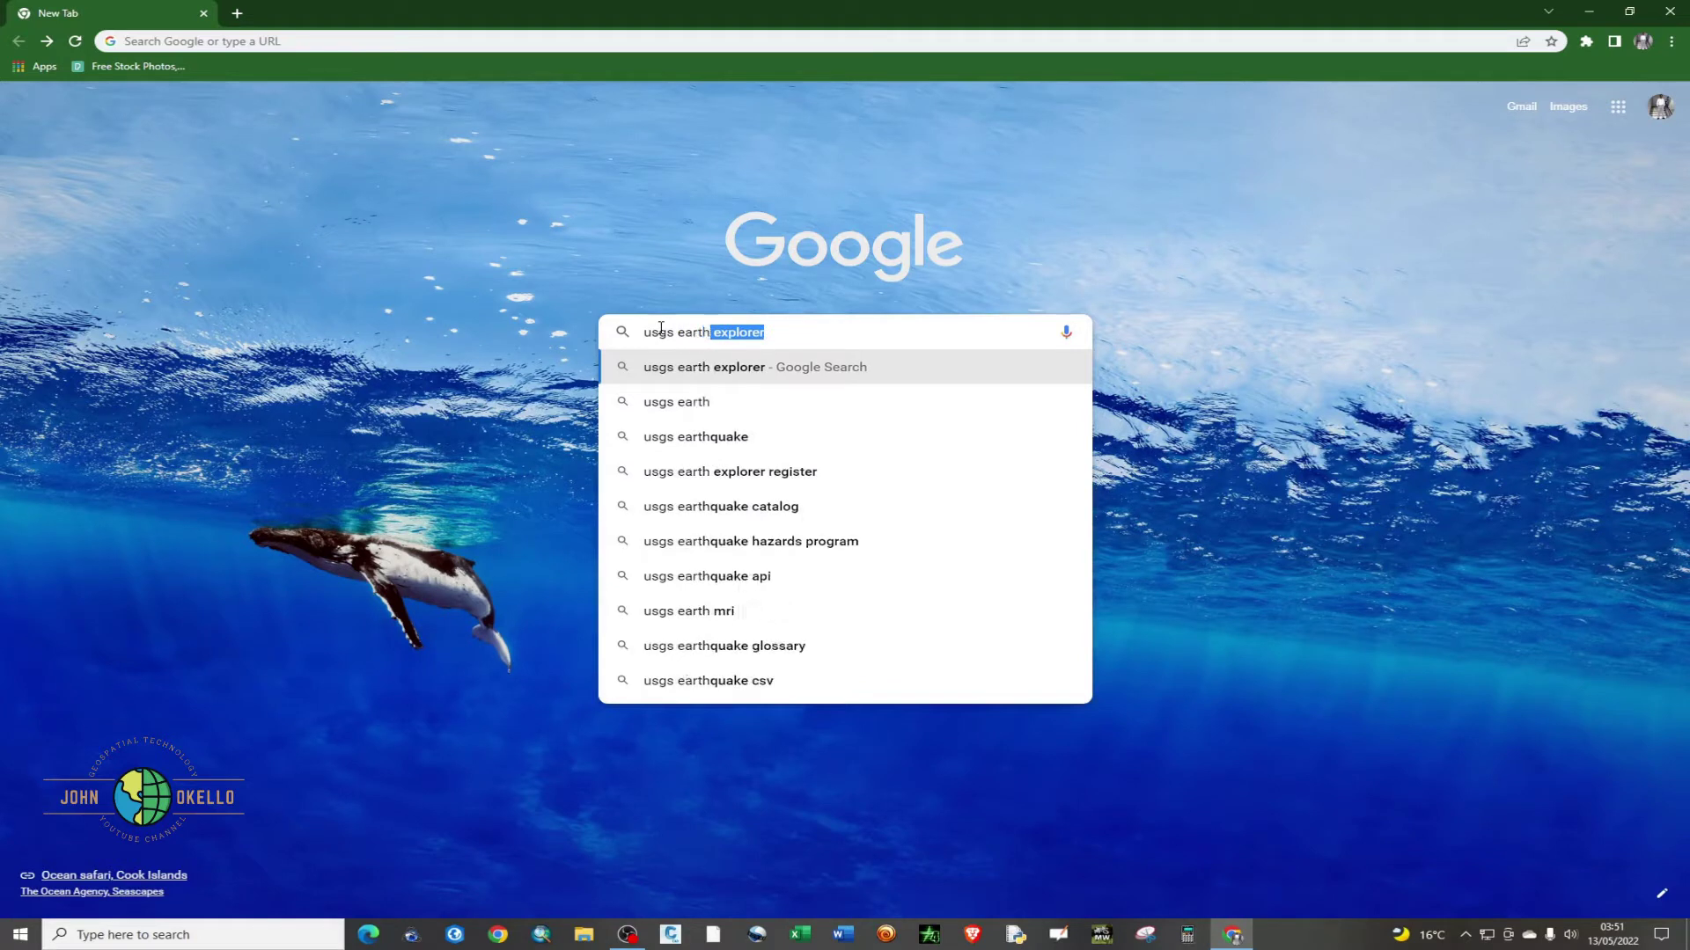
pyautogui.write(' explorer')
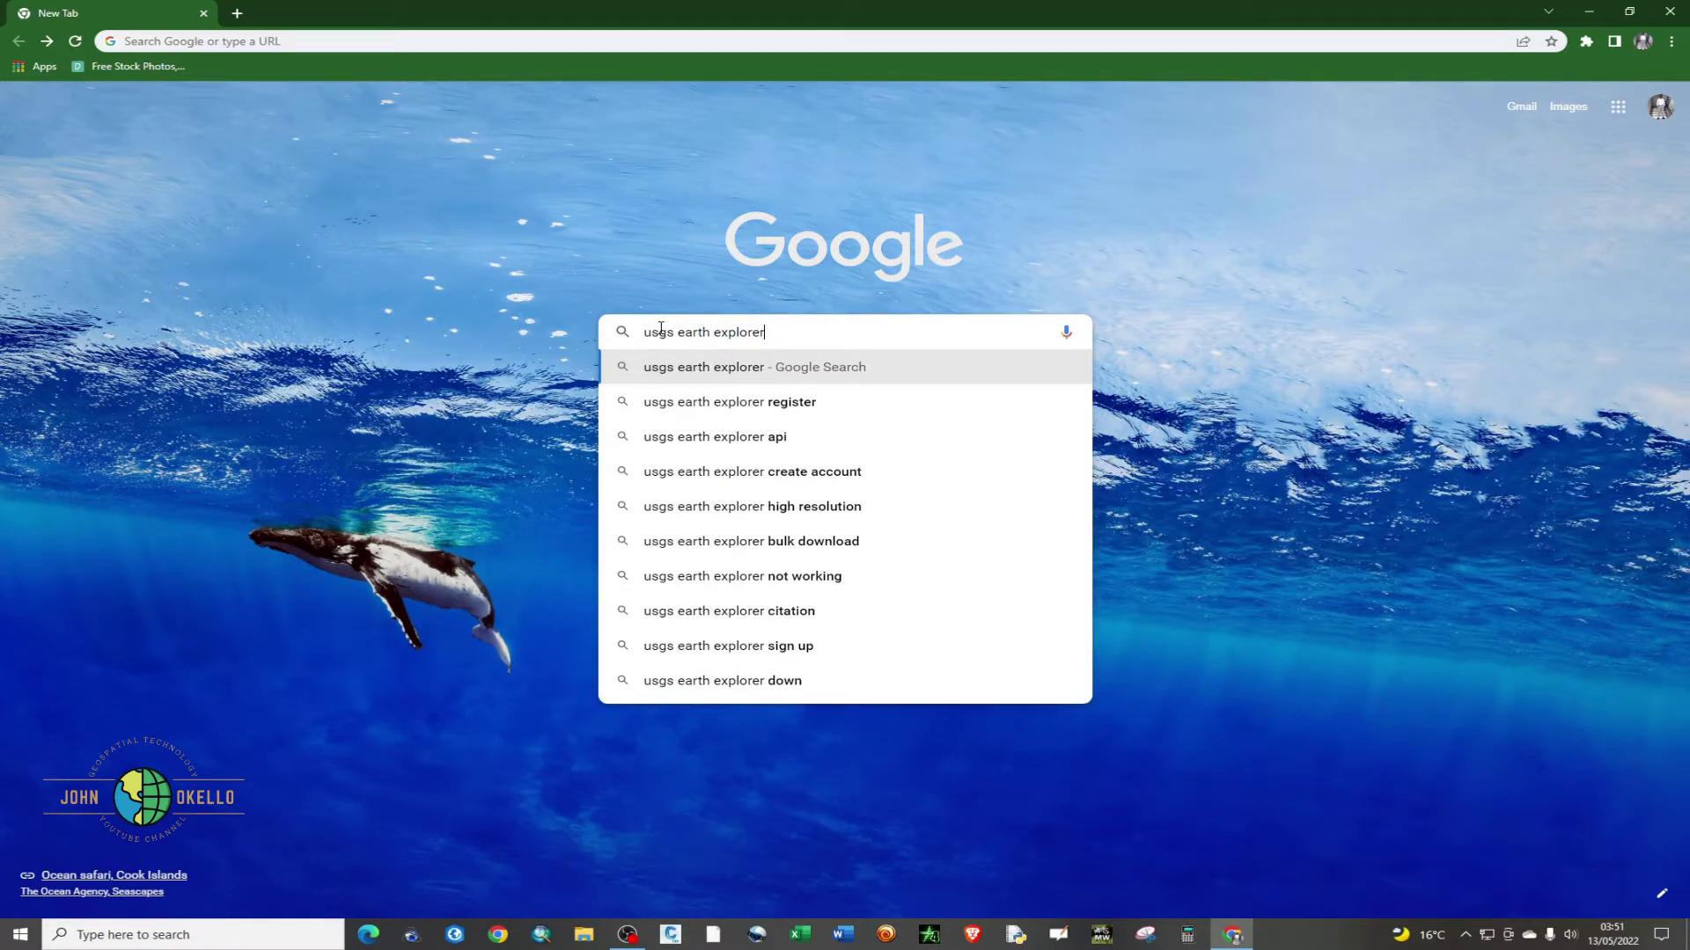
pyautogui.press('Return')
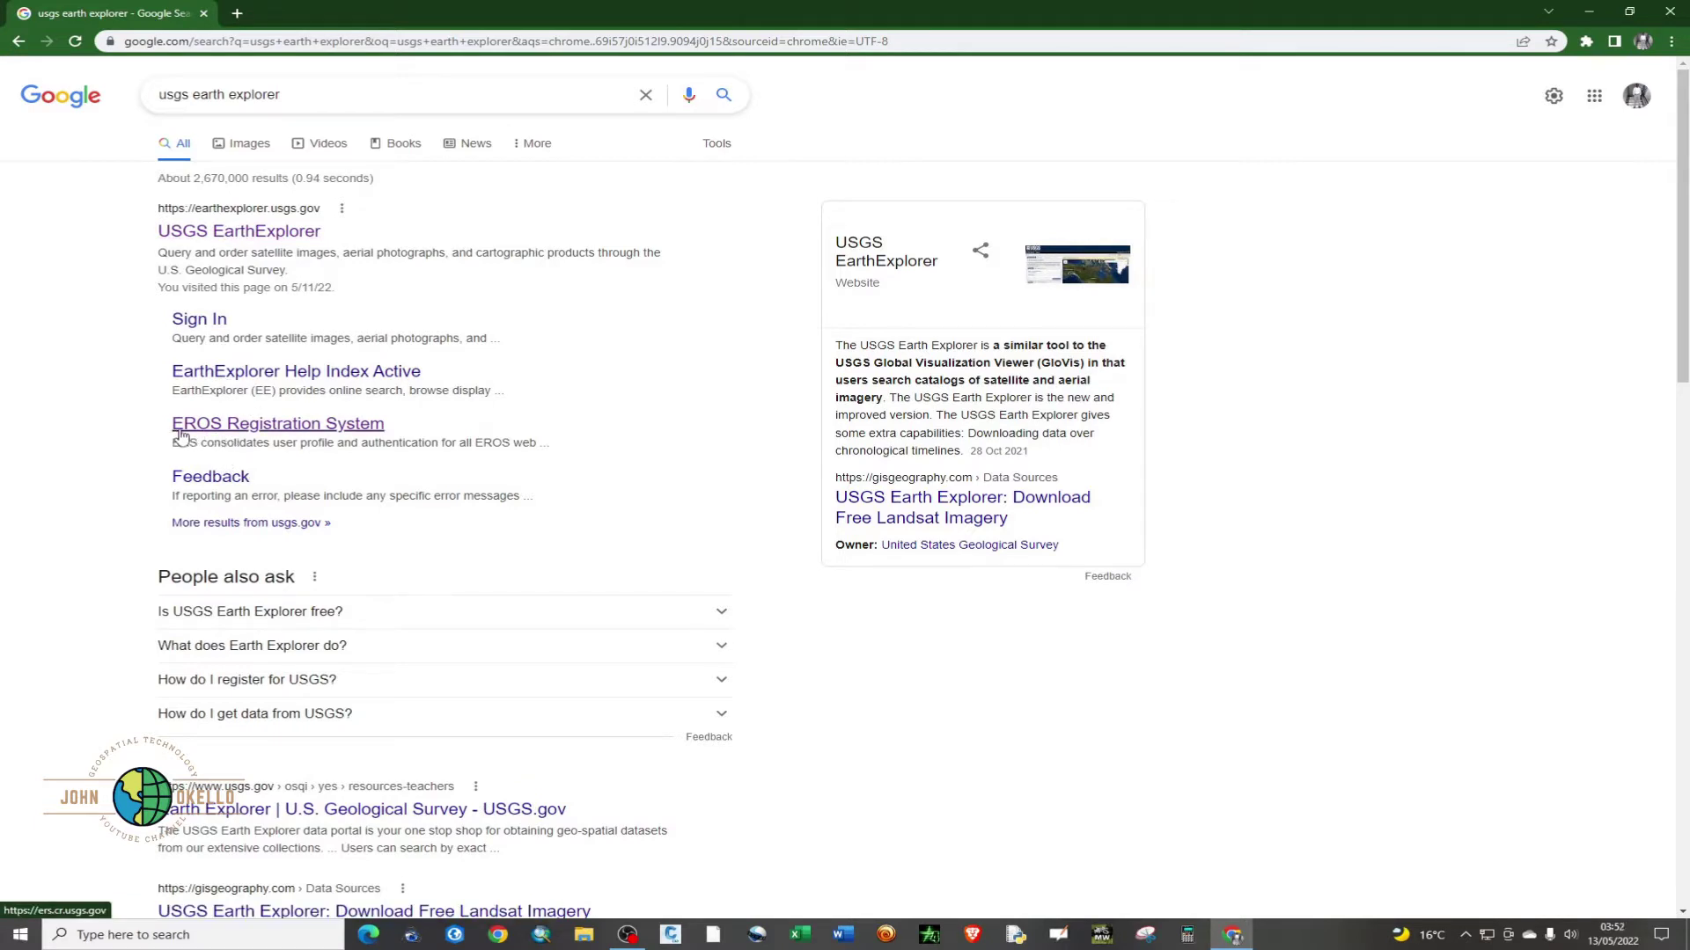
pyautogui.click(257, 431)
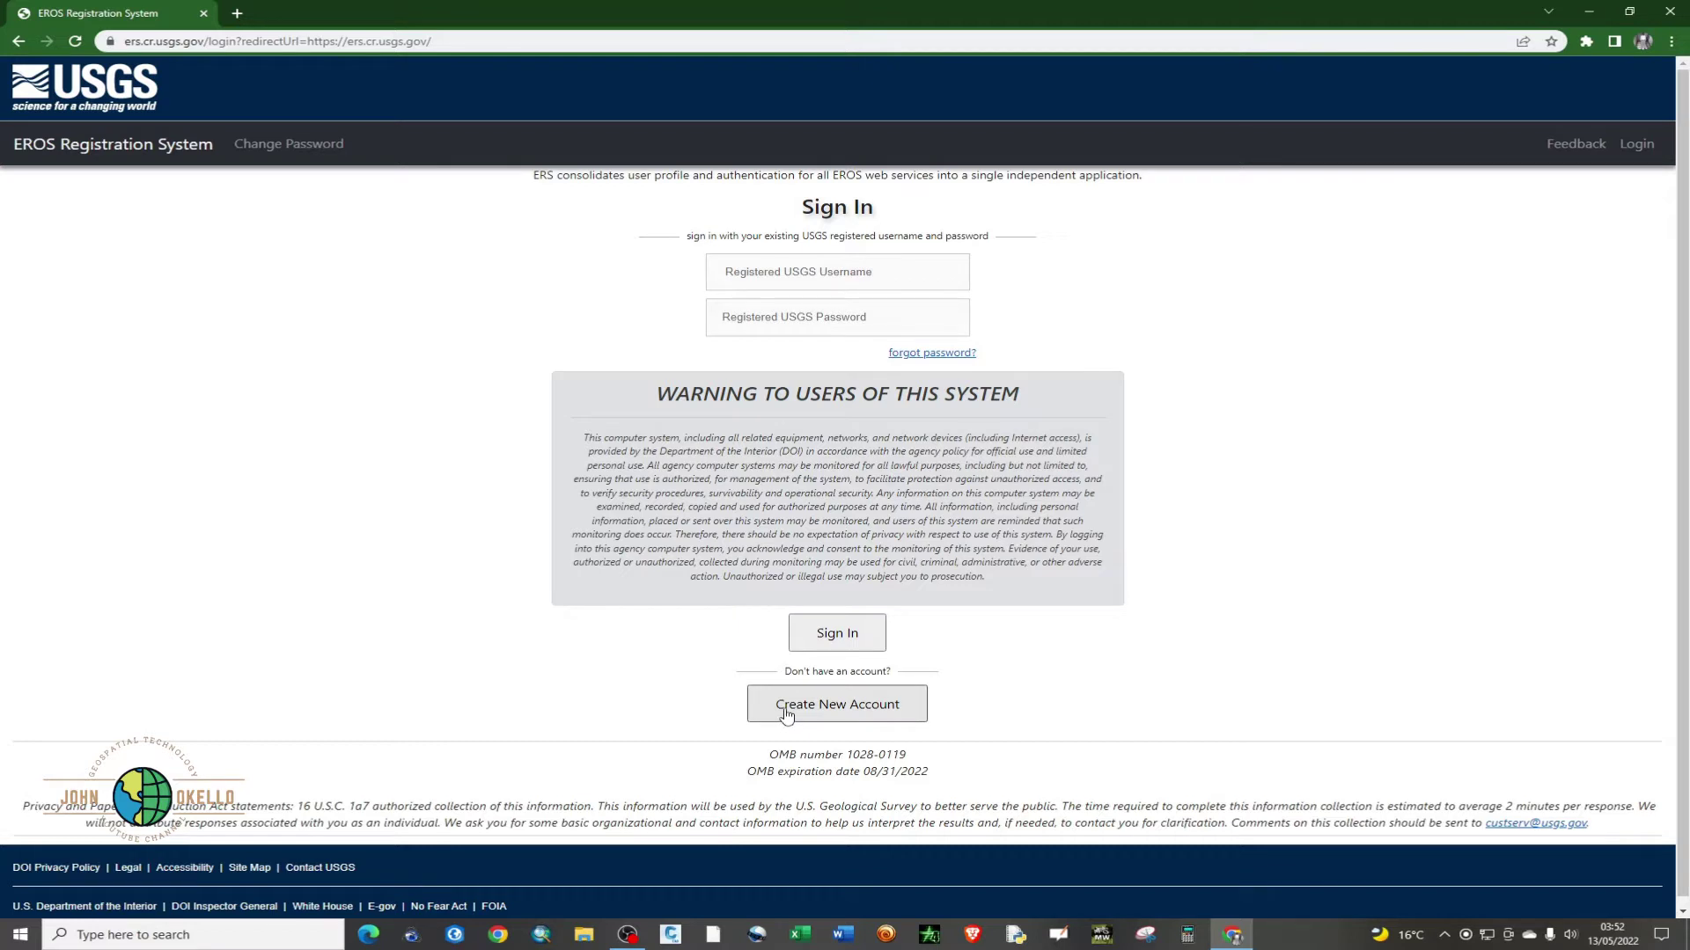
# - Start a new EROS account and place the cursor in the Username field
pyautogui.click(840, 710)
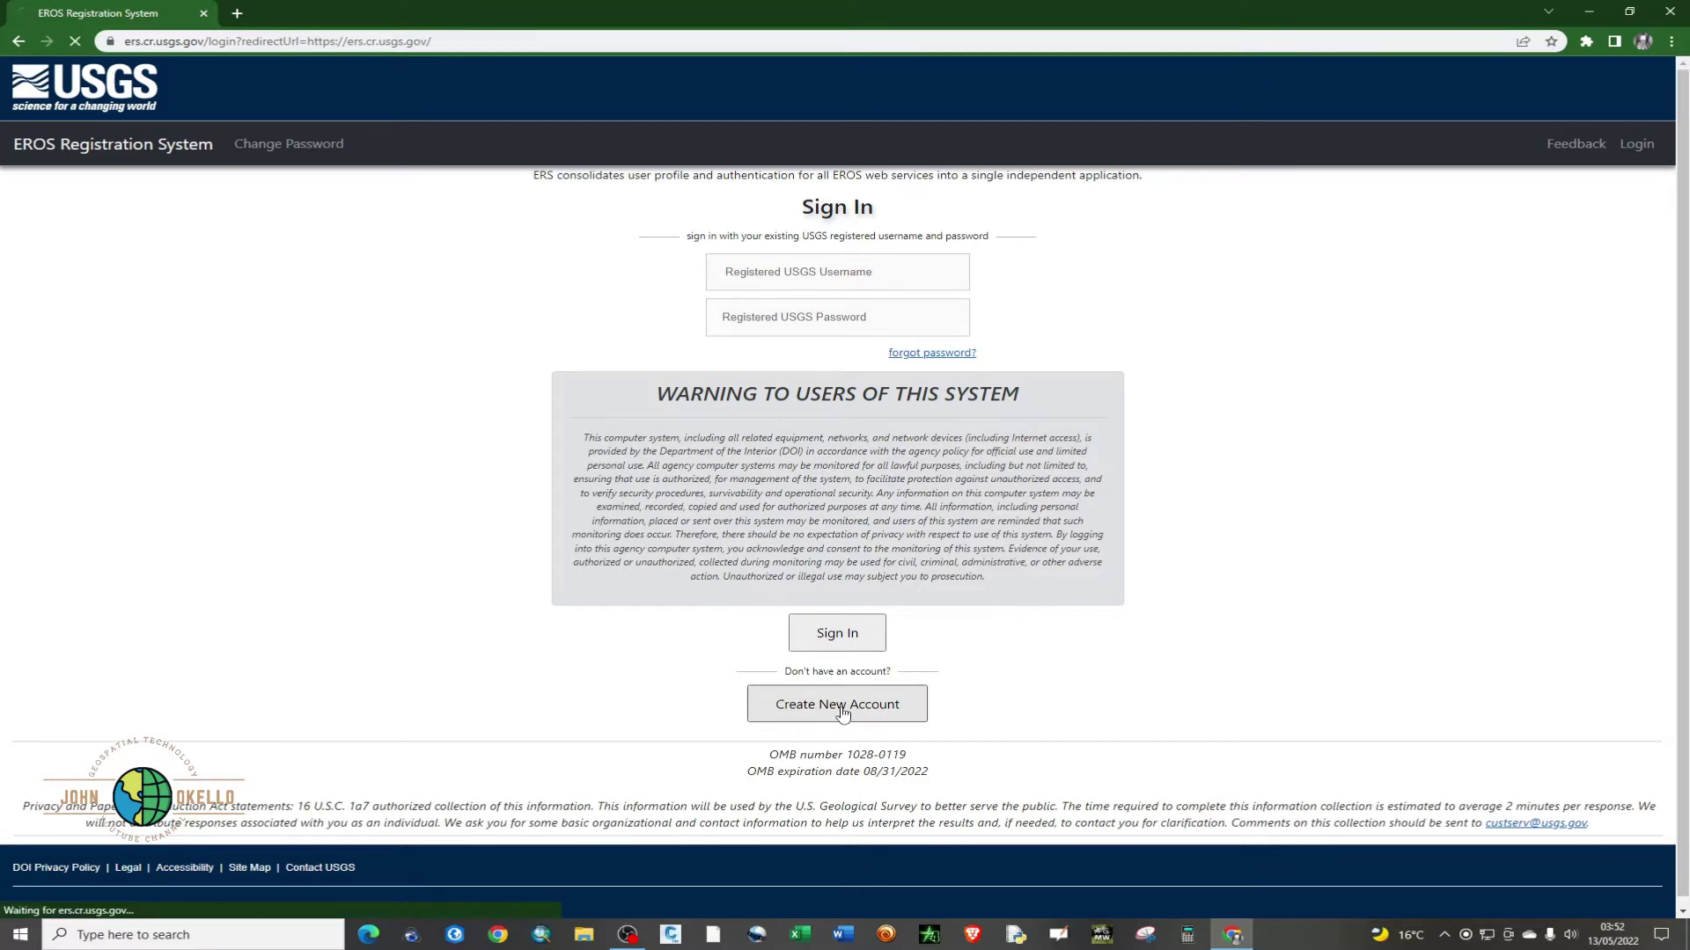
pyautogui.click(420, 344)
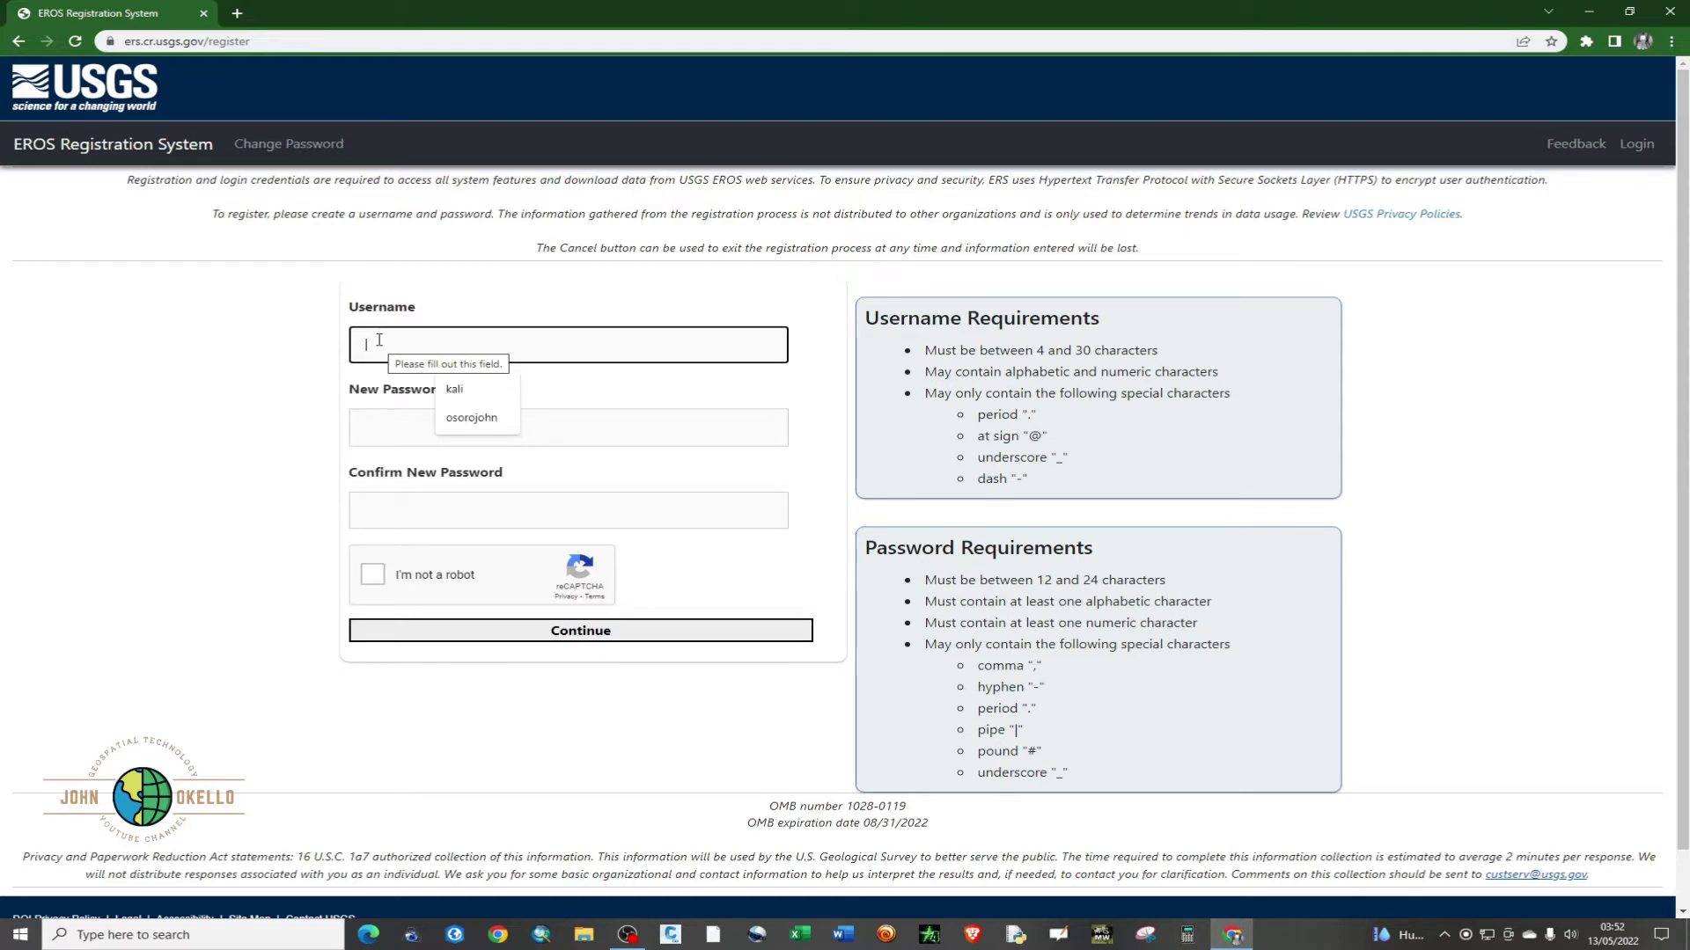
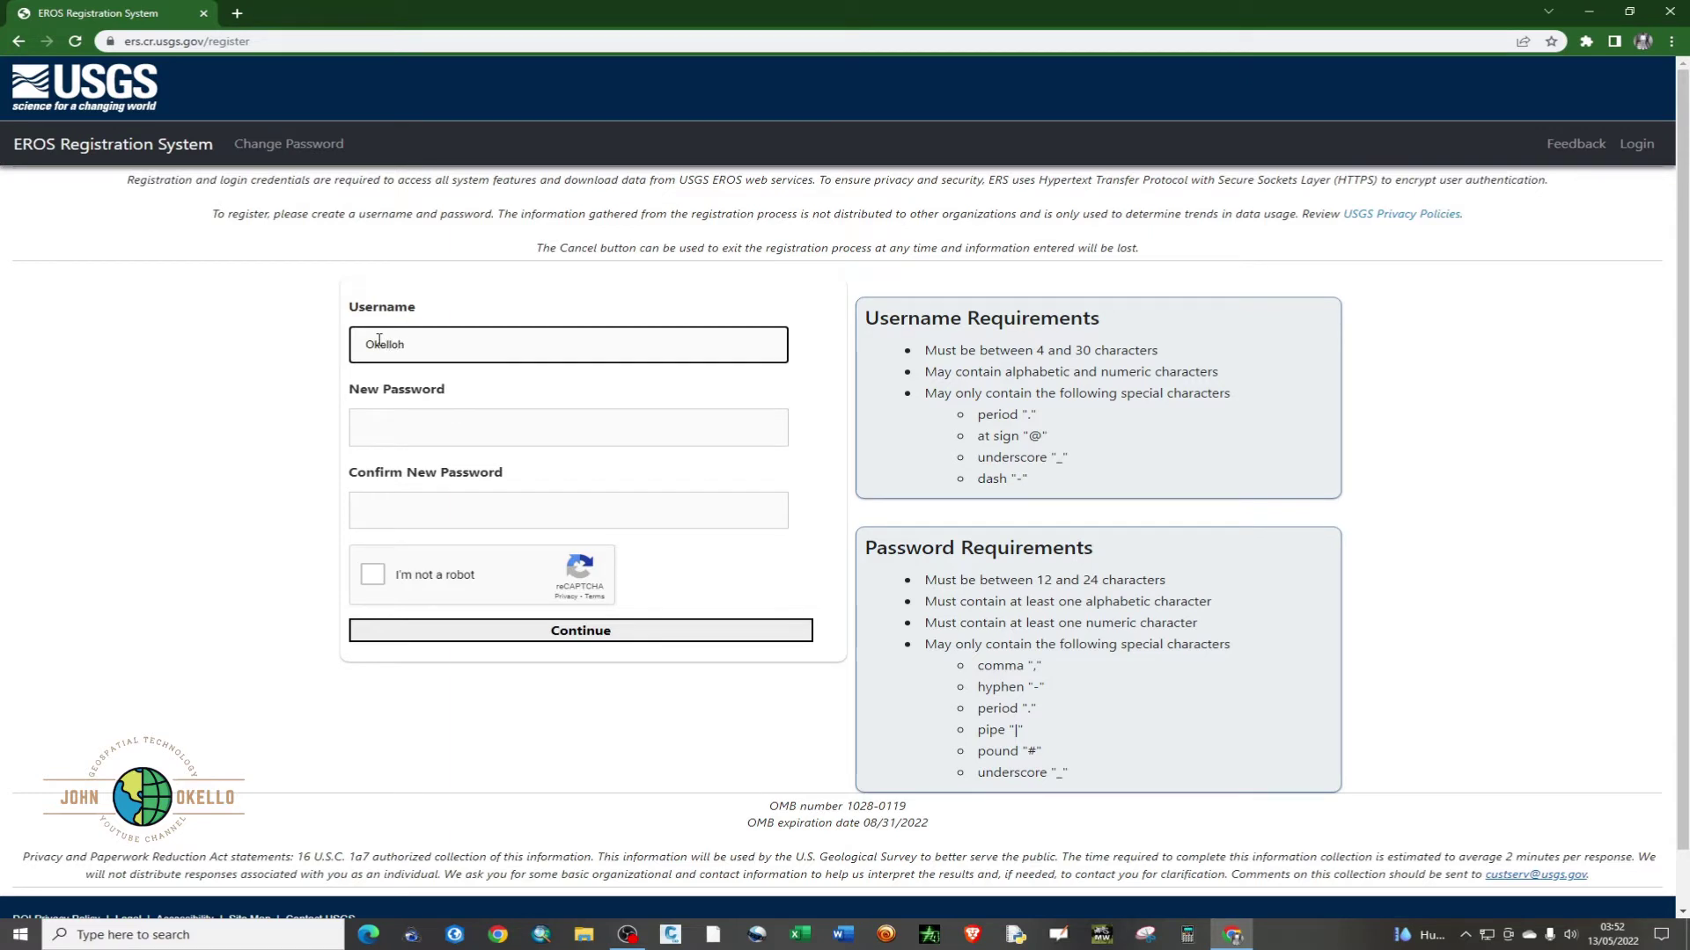
# - Enter the account username, a new password and the matching password confirmation
pyautogui.click(397, 428)
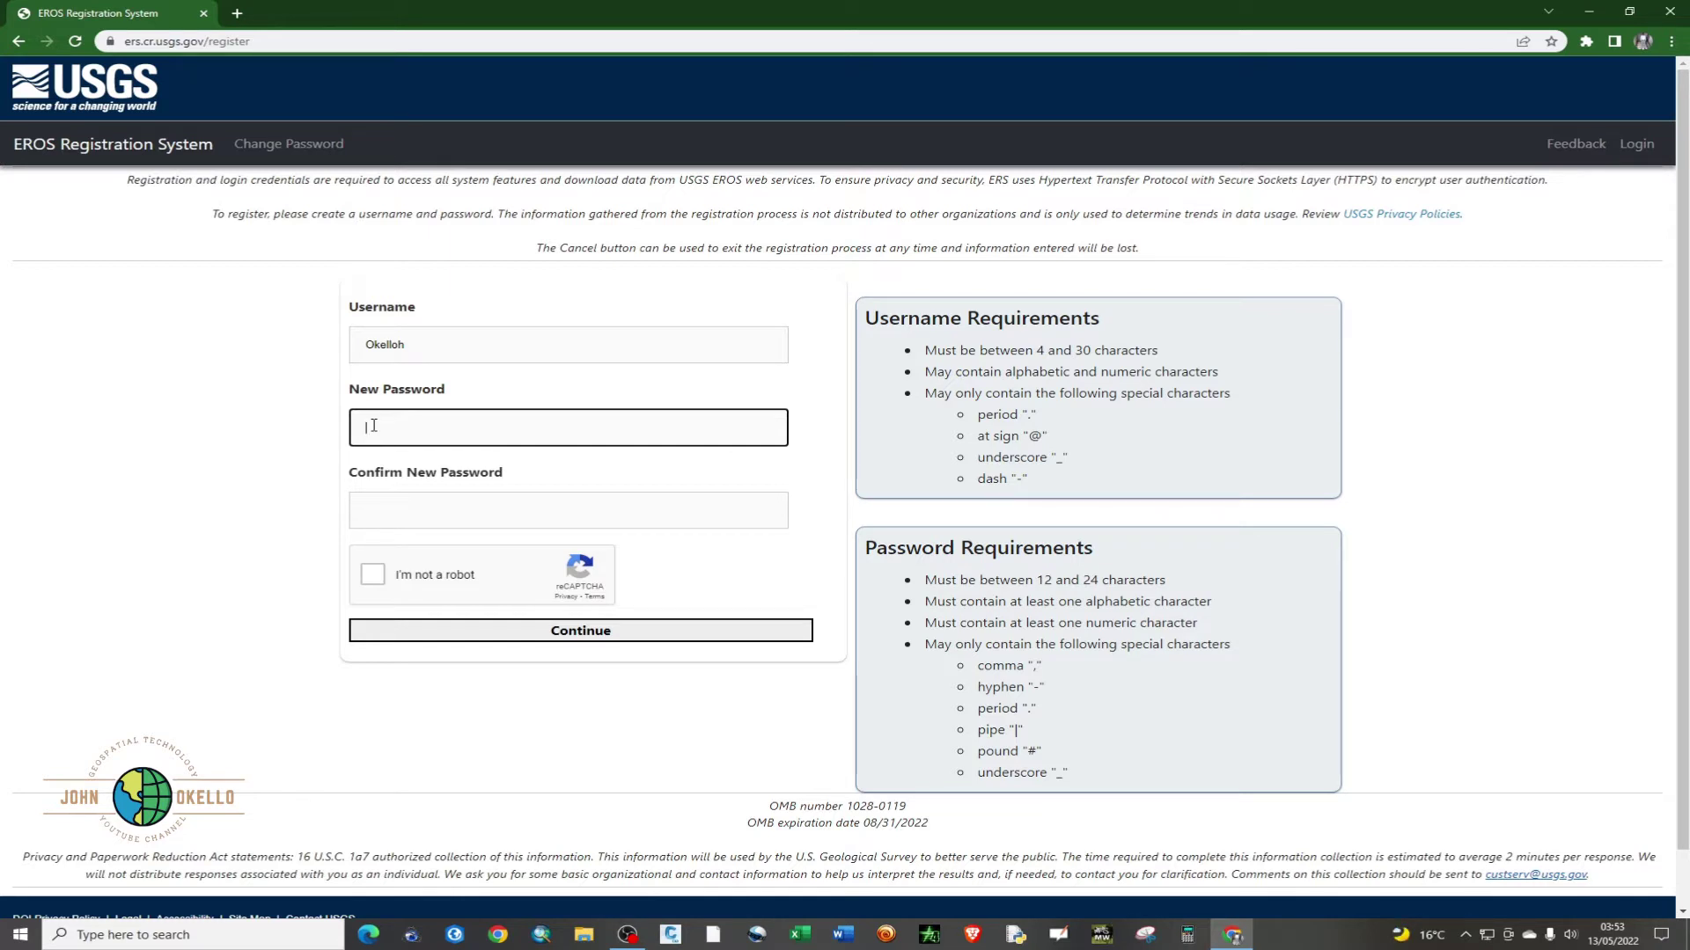
pyautogui.write('•••••••••••')
pyautogui.click(376, 514)
pyautogui.write('••')
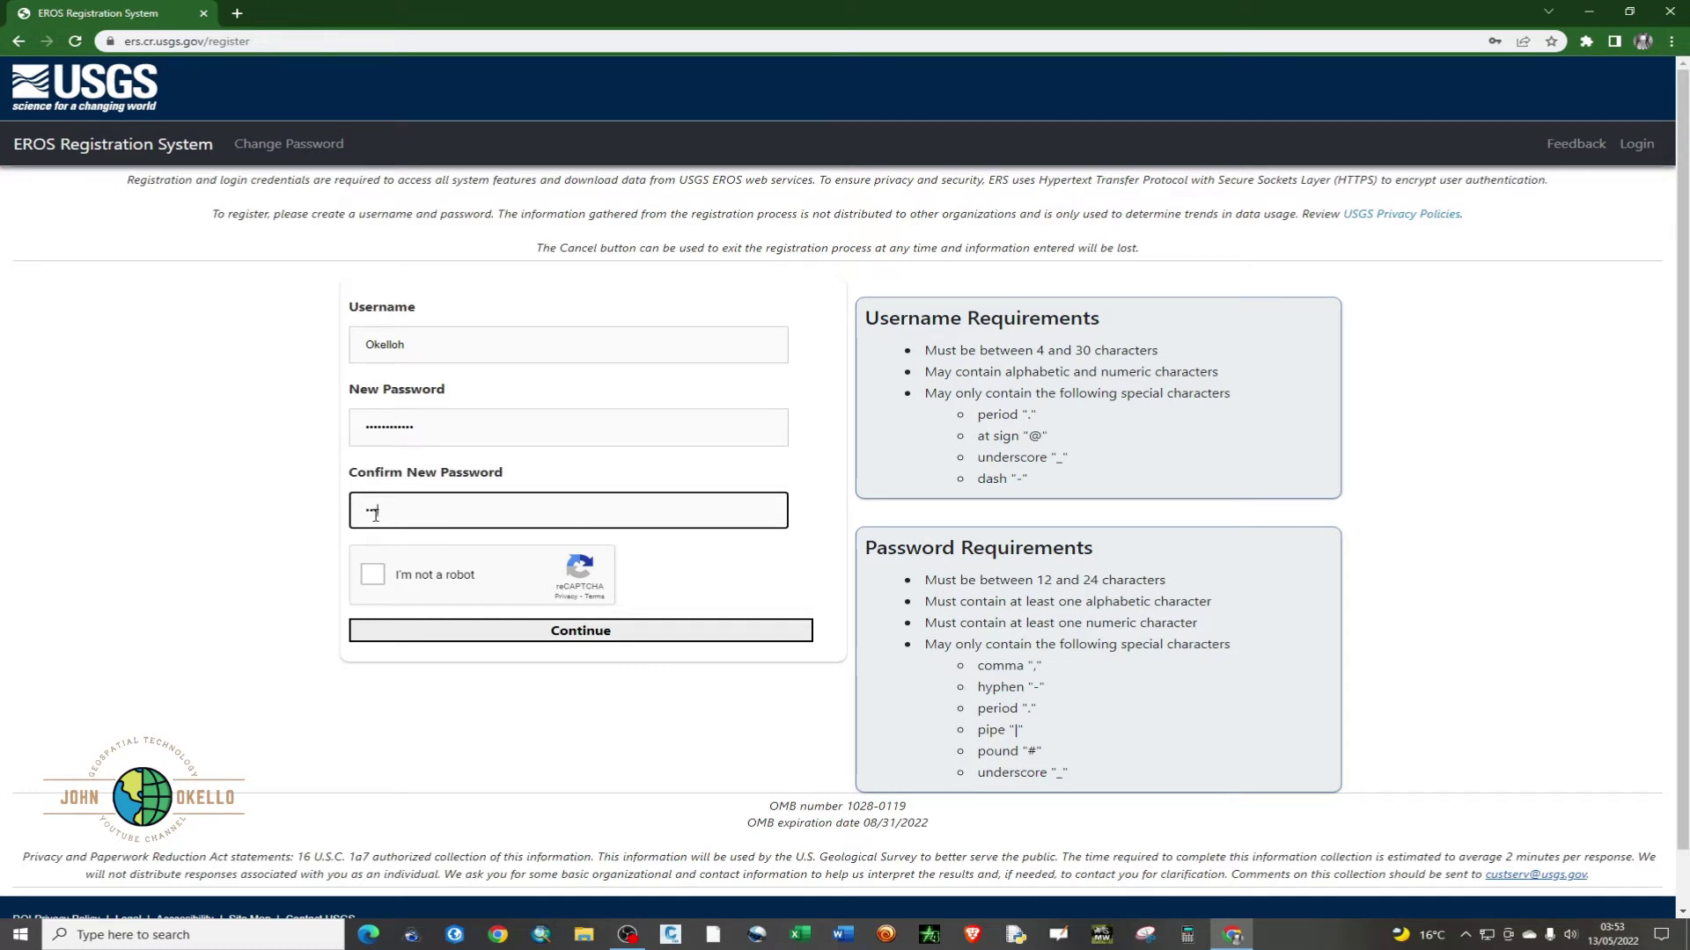
pyautogui.write('••••••••••')
# - Pass the robot check by selecting all boat images, then continue to demographic questions
pyautogui.click(372, 577)
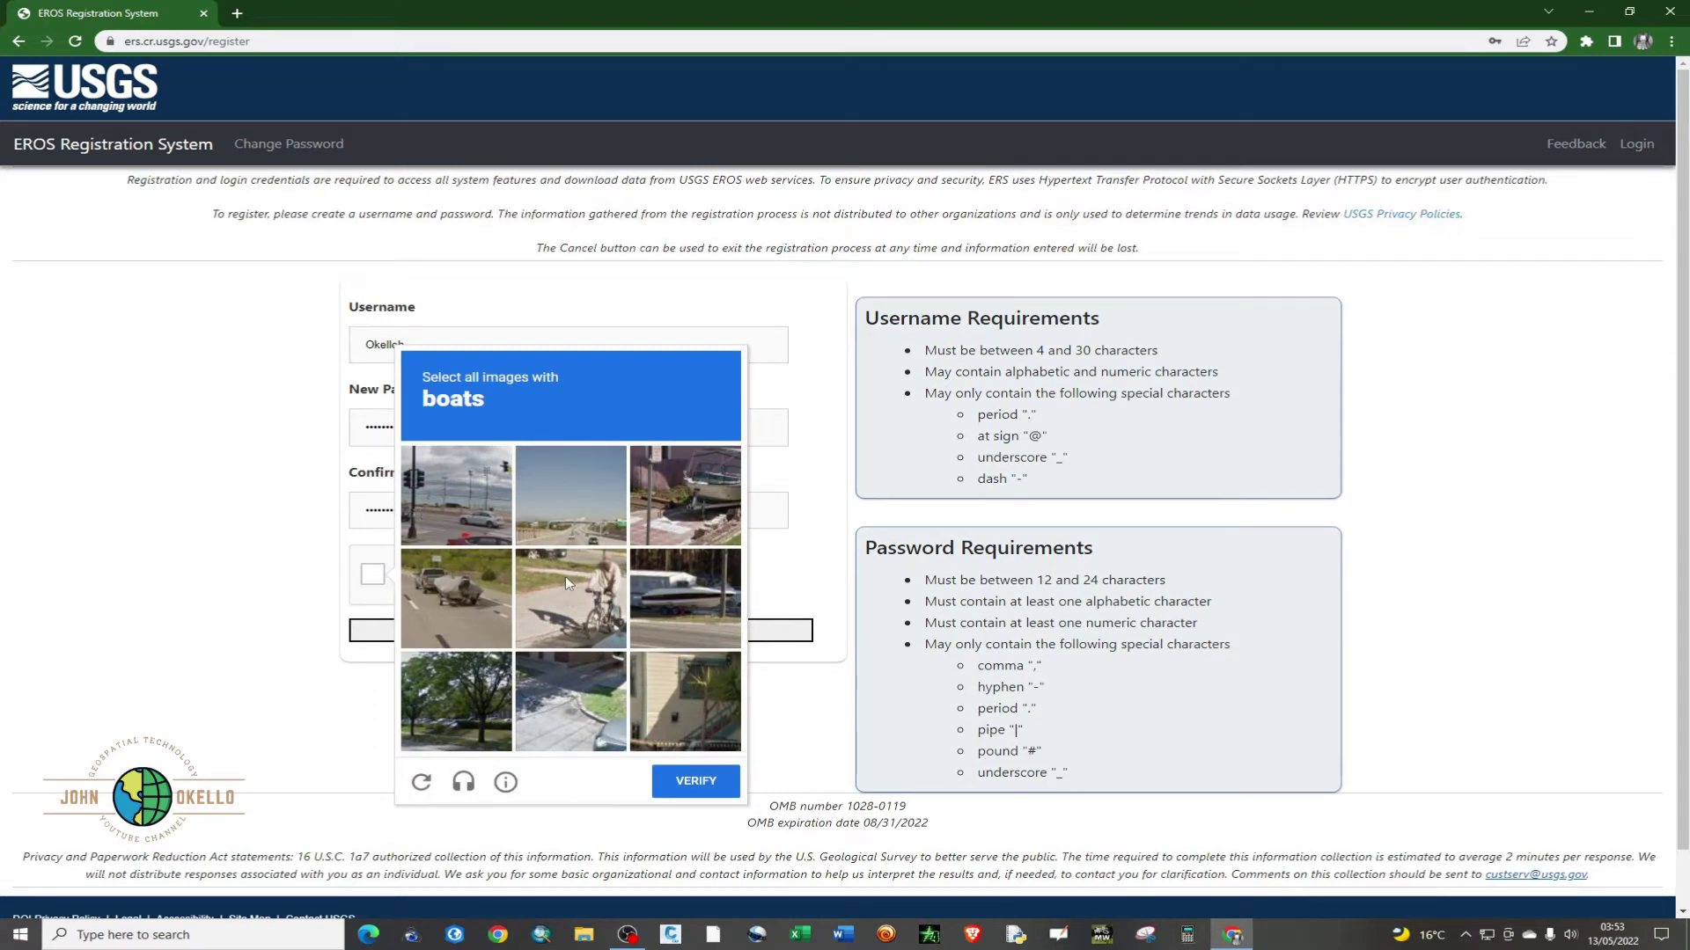
pyautogui.scroll(-1, 565, 577)
pyautogui.click(674, 440)
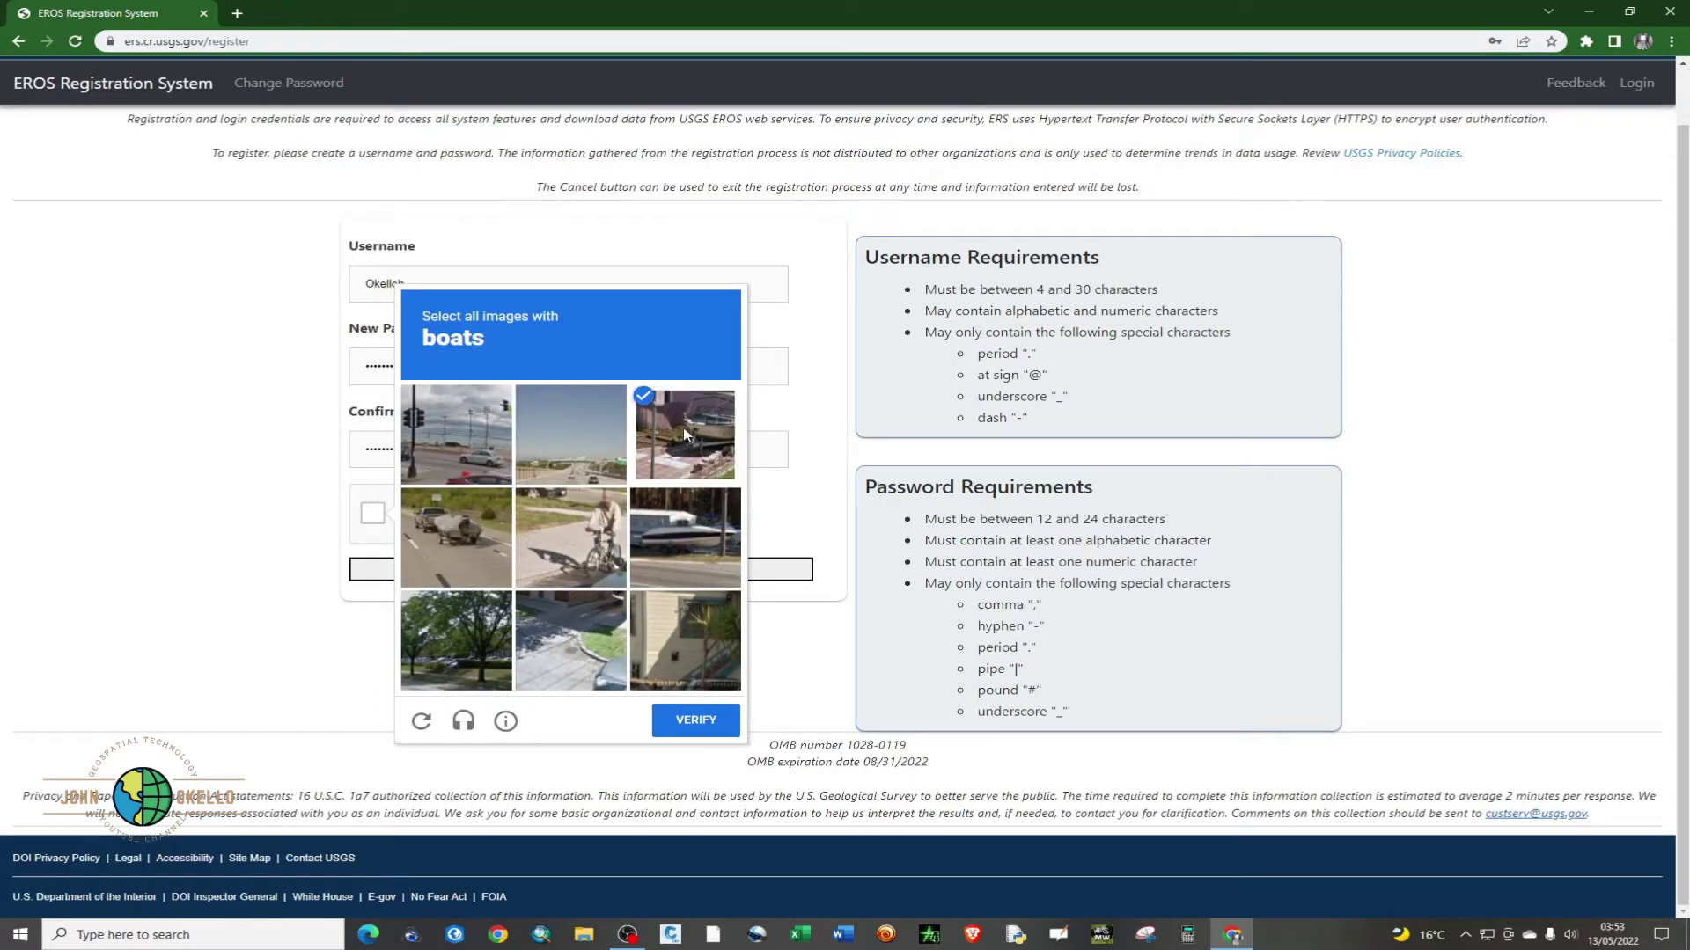
pyautogui.click(640, 572)
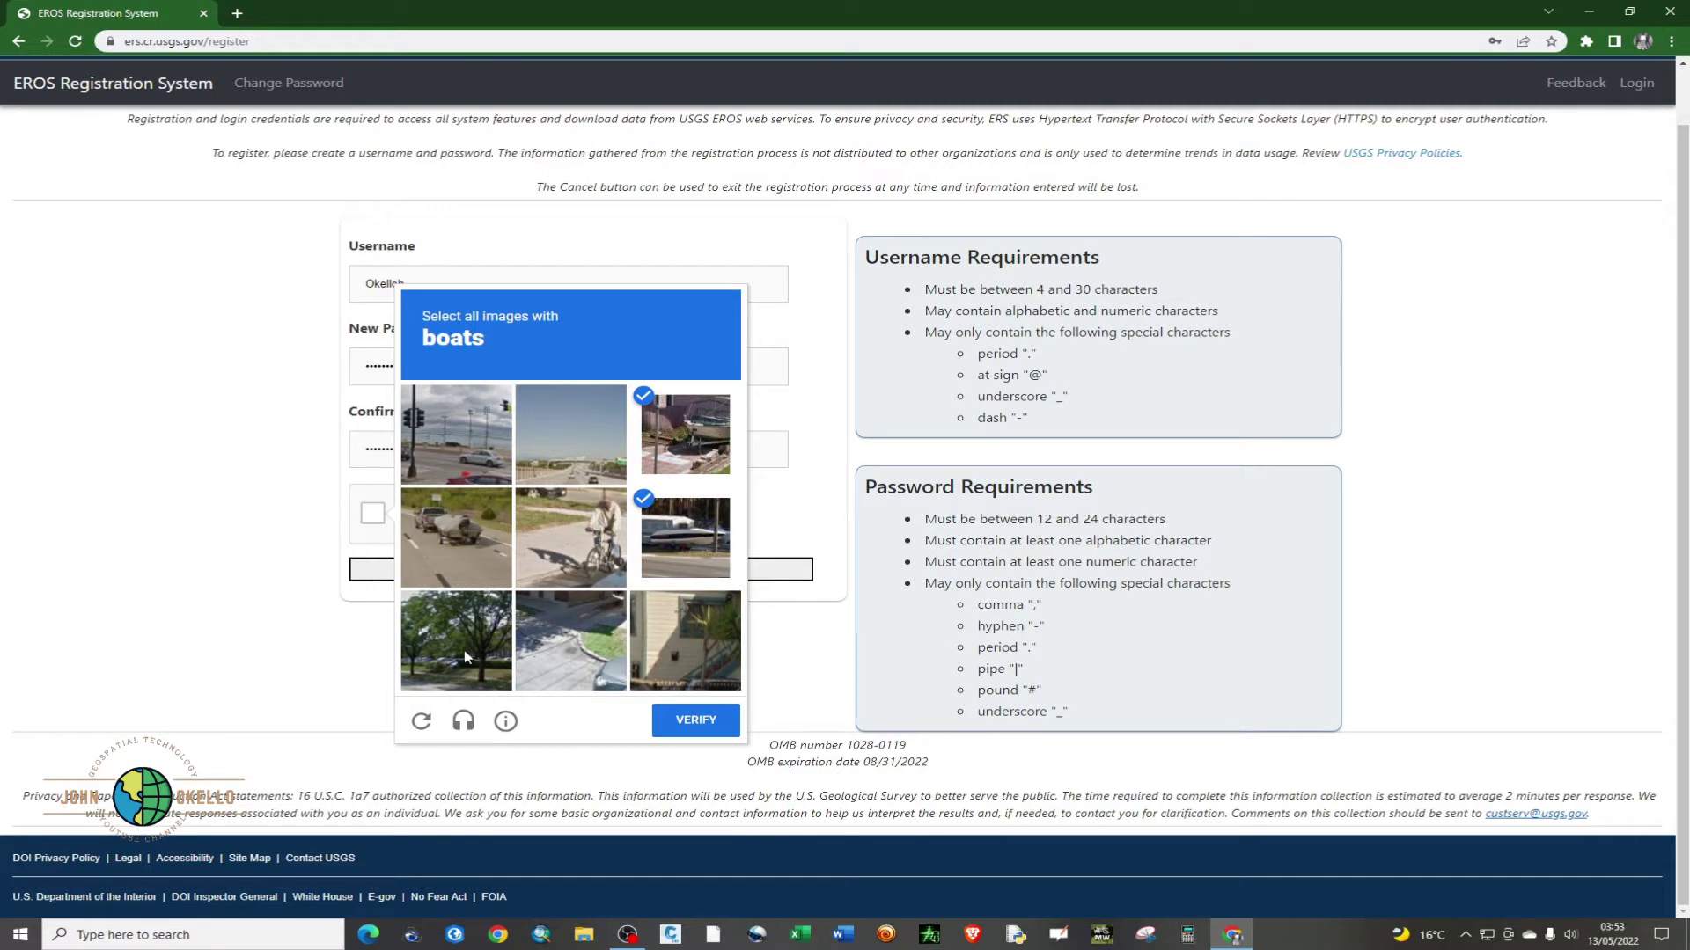
pyautogui.click(711, 727)
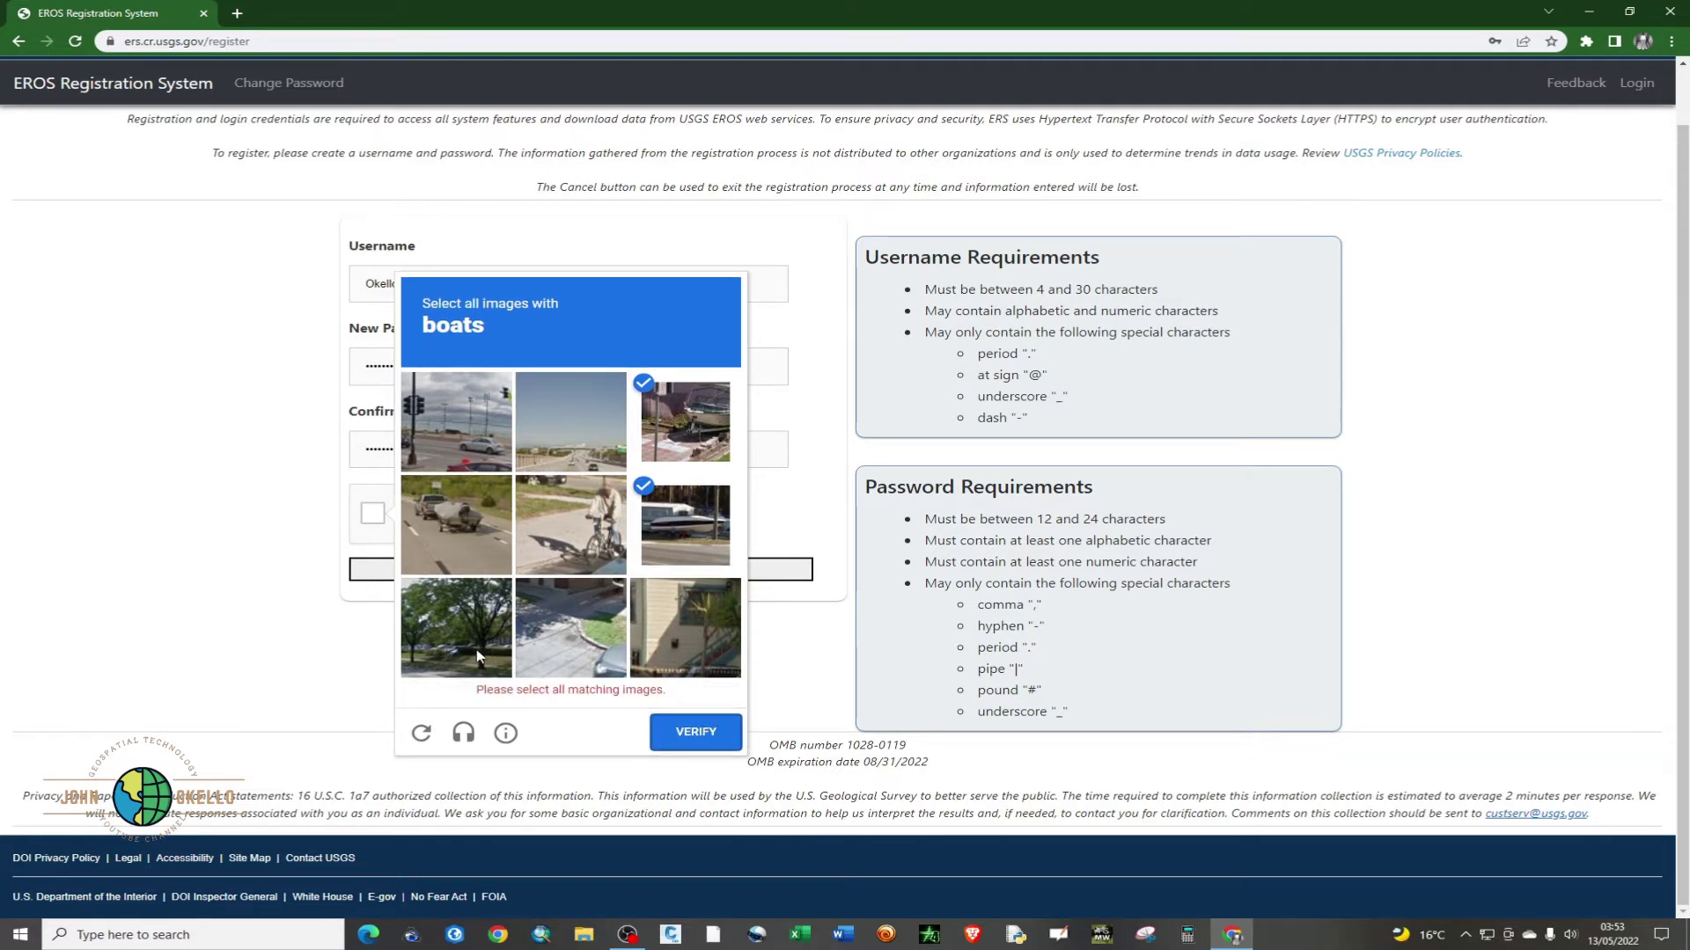
pyautogui.click(490, 538)
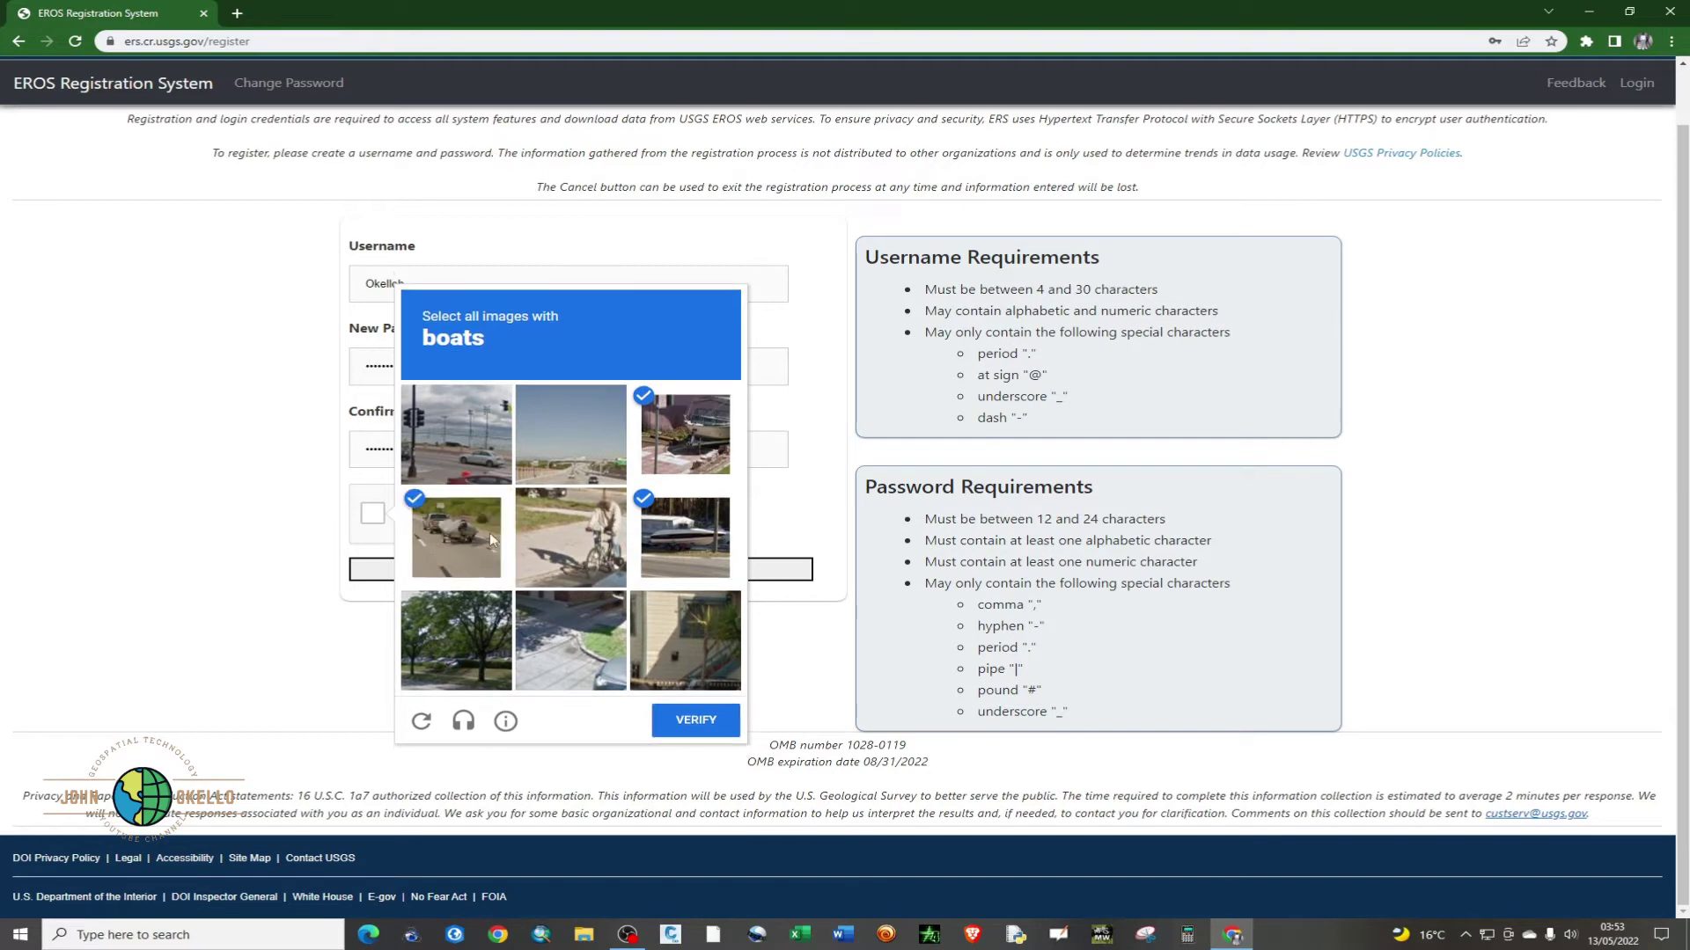
pyautogui.click(710, 718)
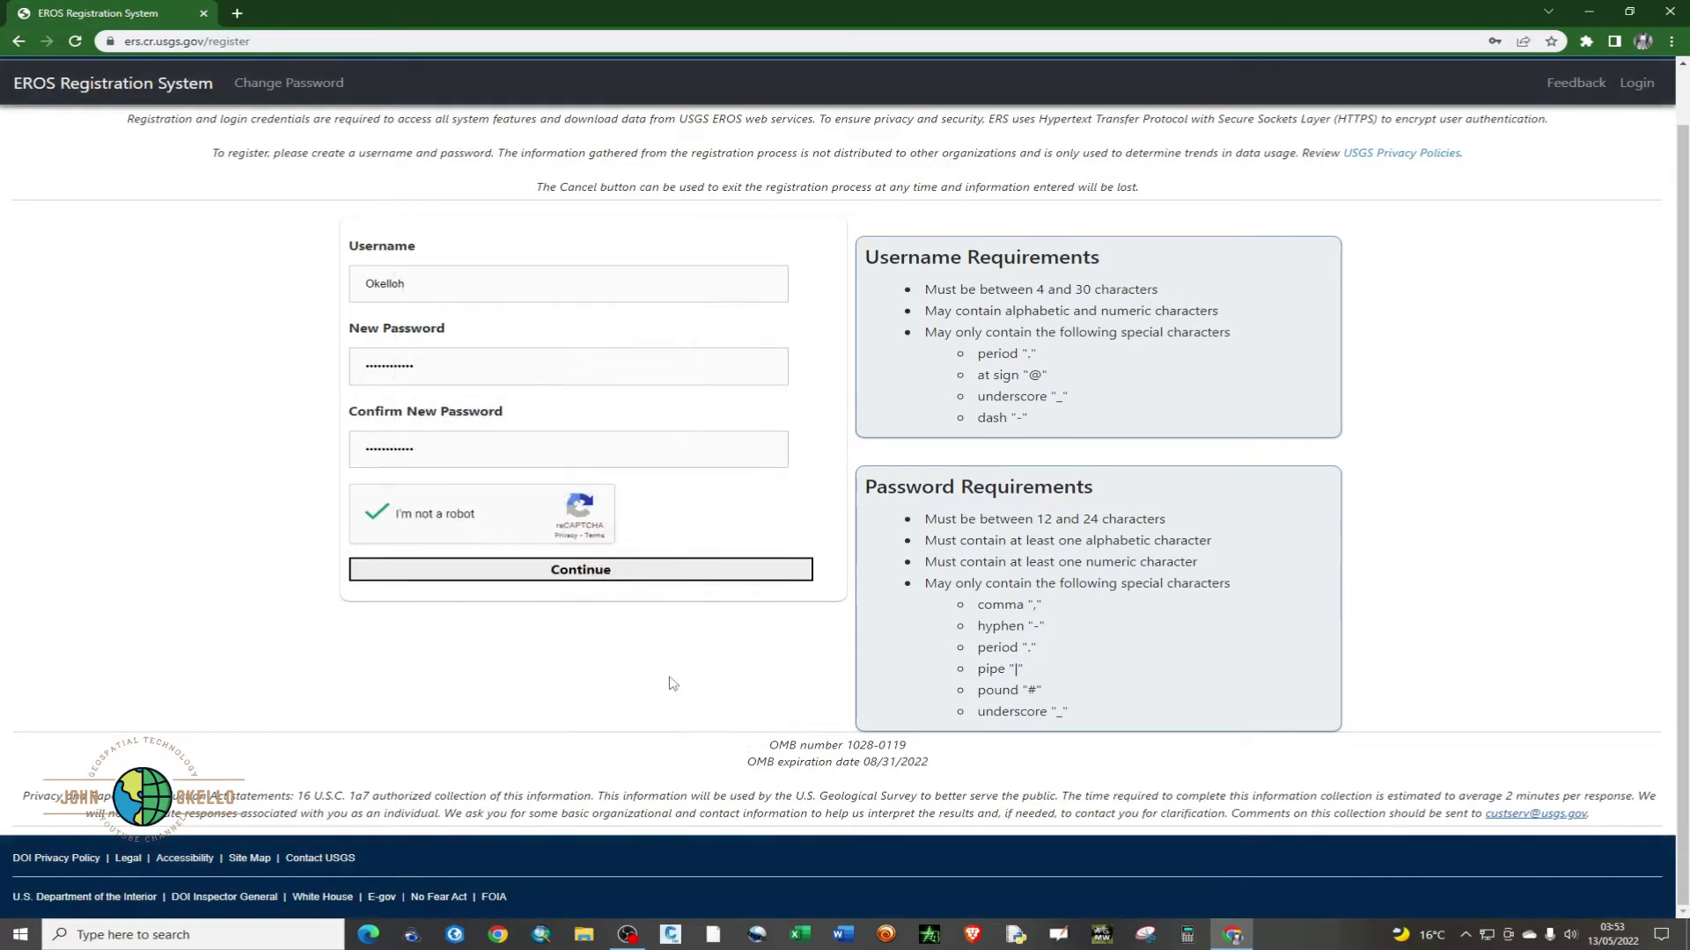
pyautogui.click(591, 578)
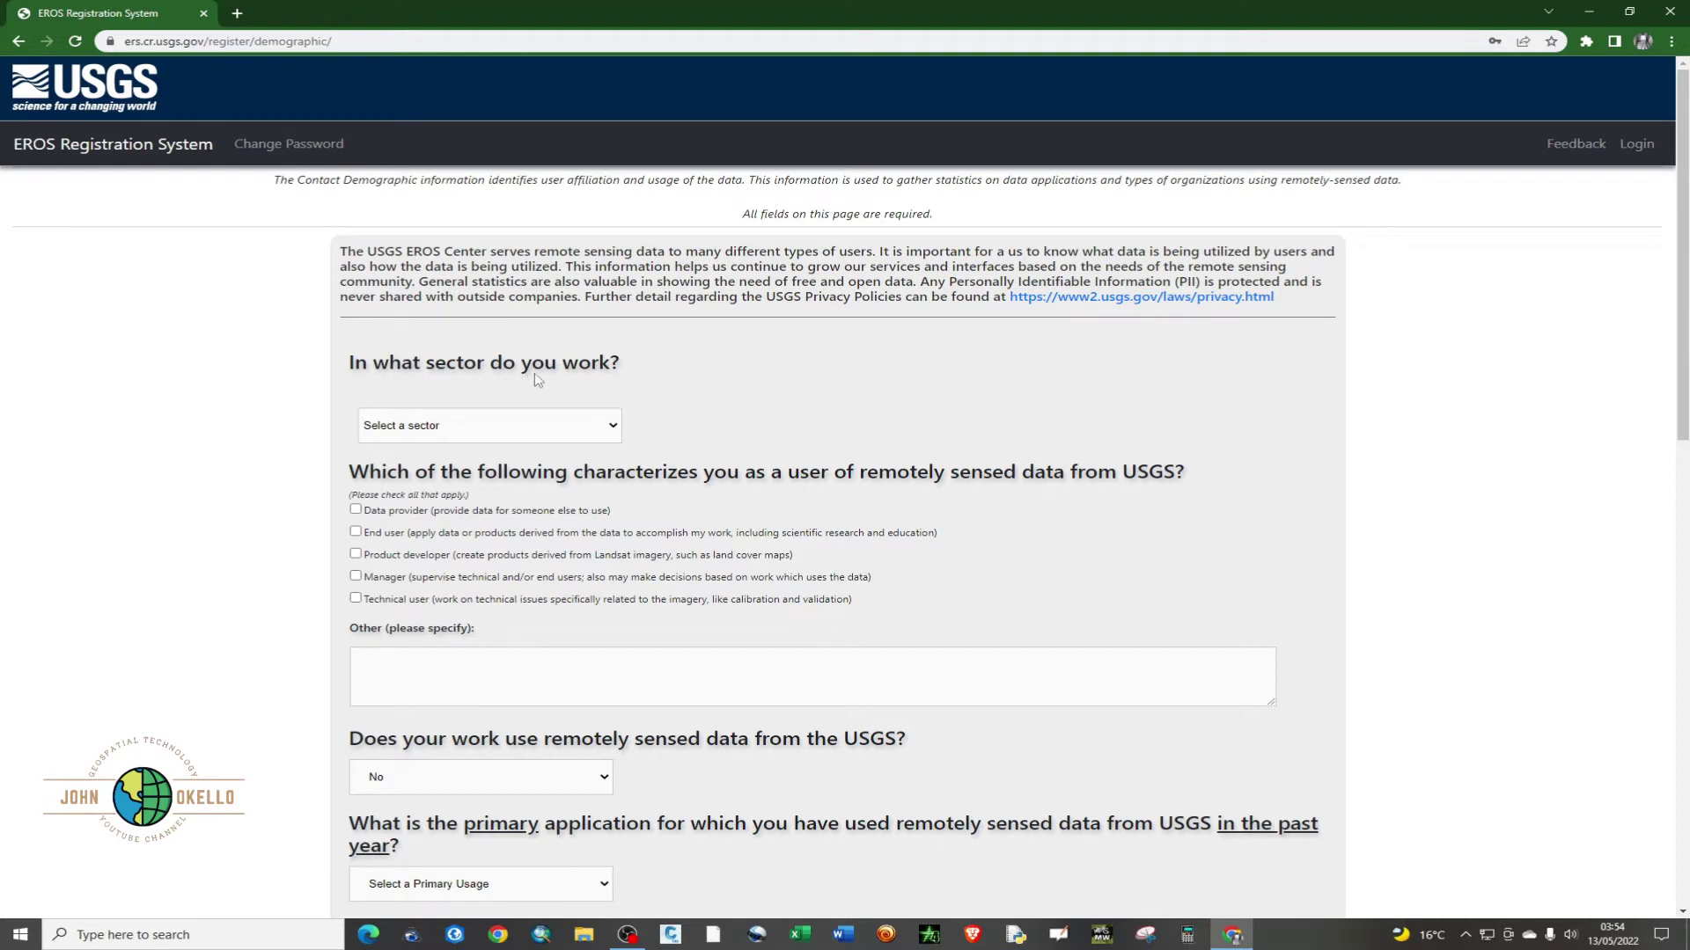
# - Set sector to Academic Institution, user type End user, and USGS data use to Yes
pyautogui.click(604, 430)
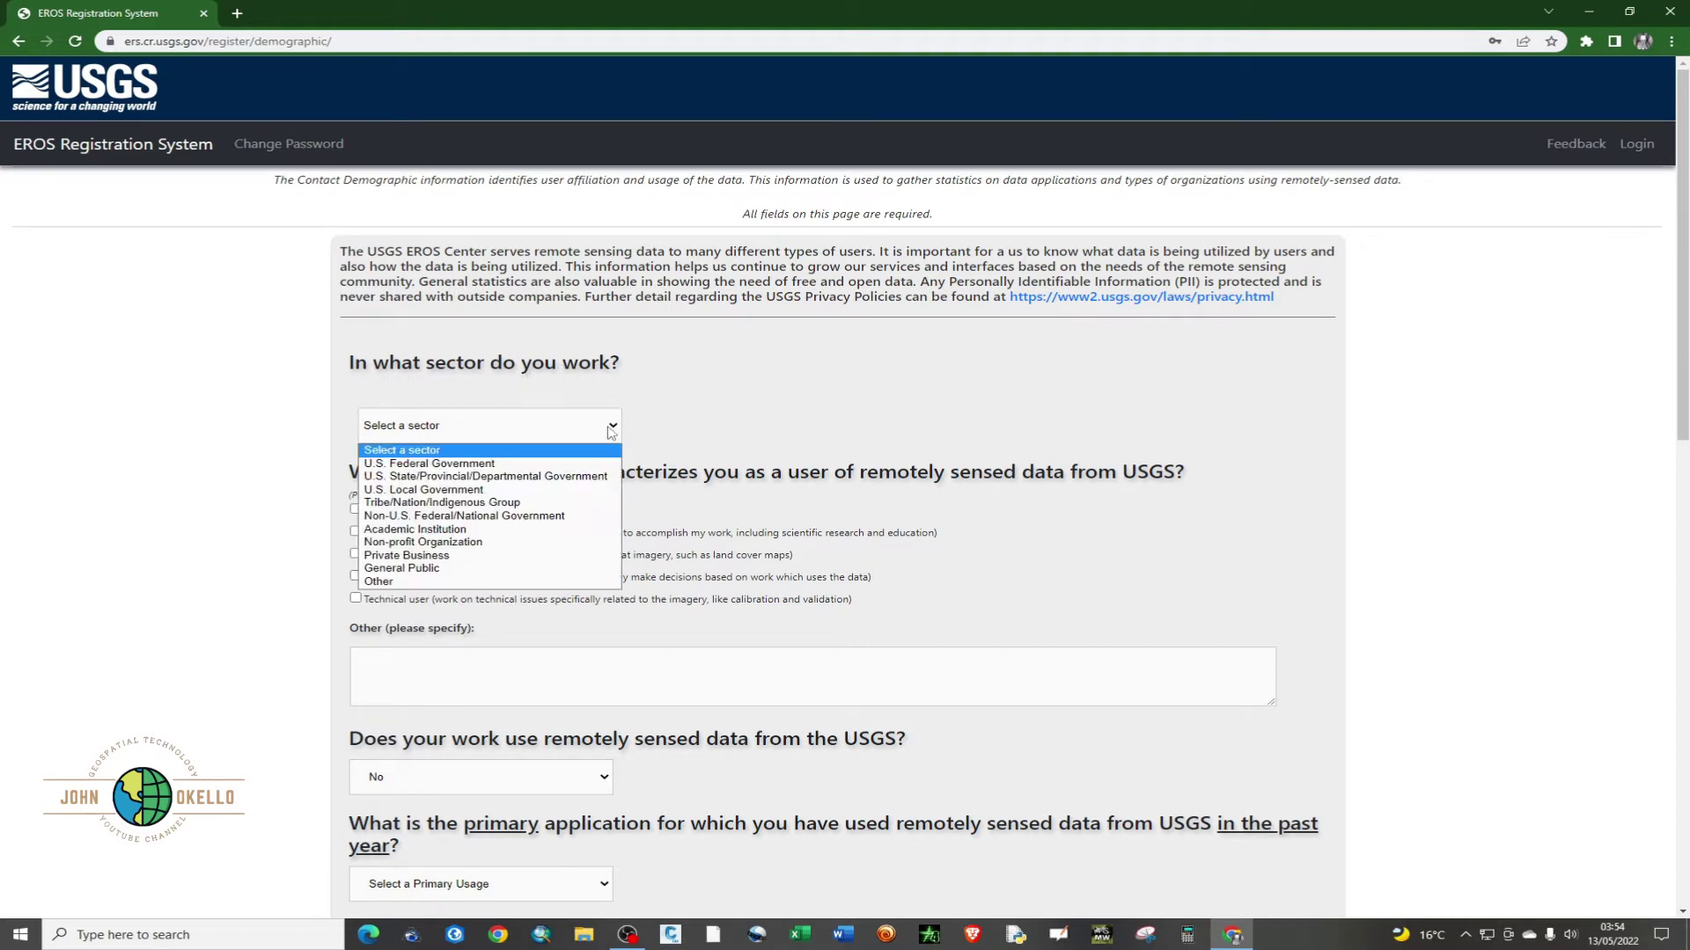
pyautogui.click(469, 530)
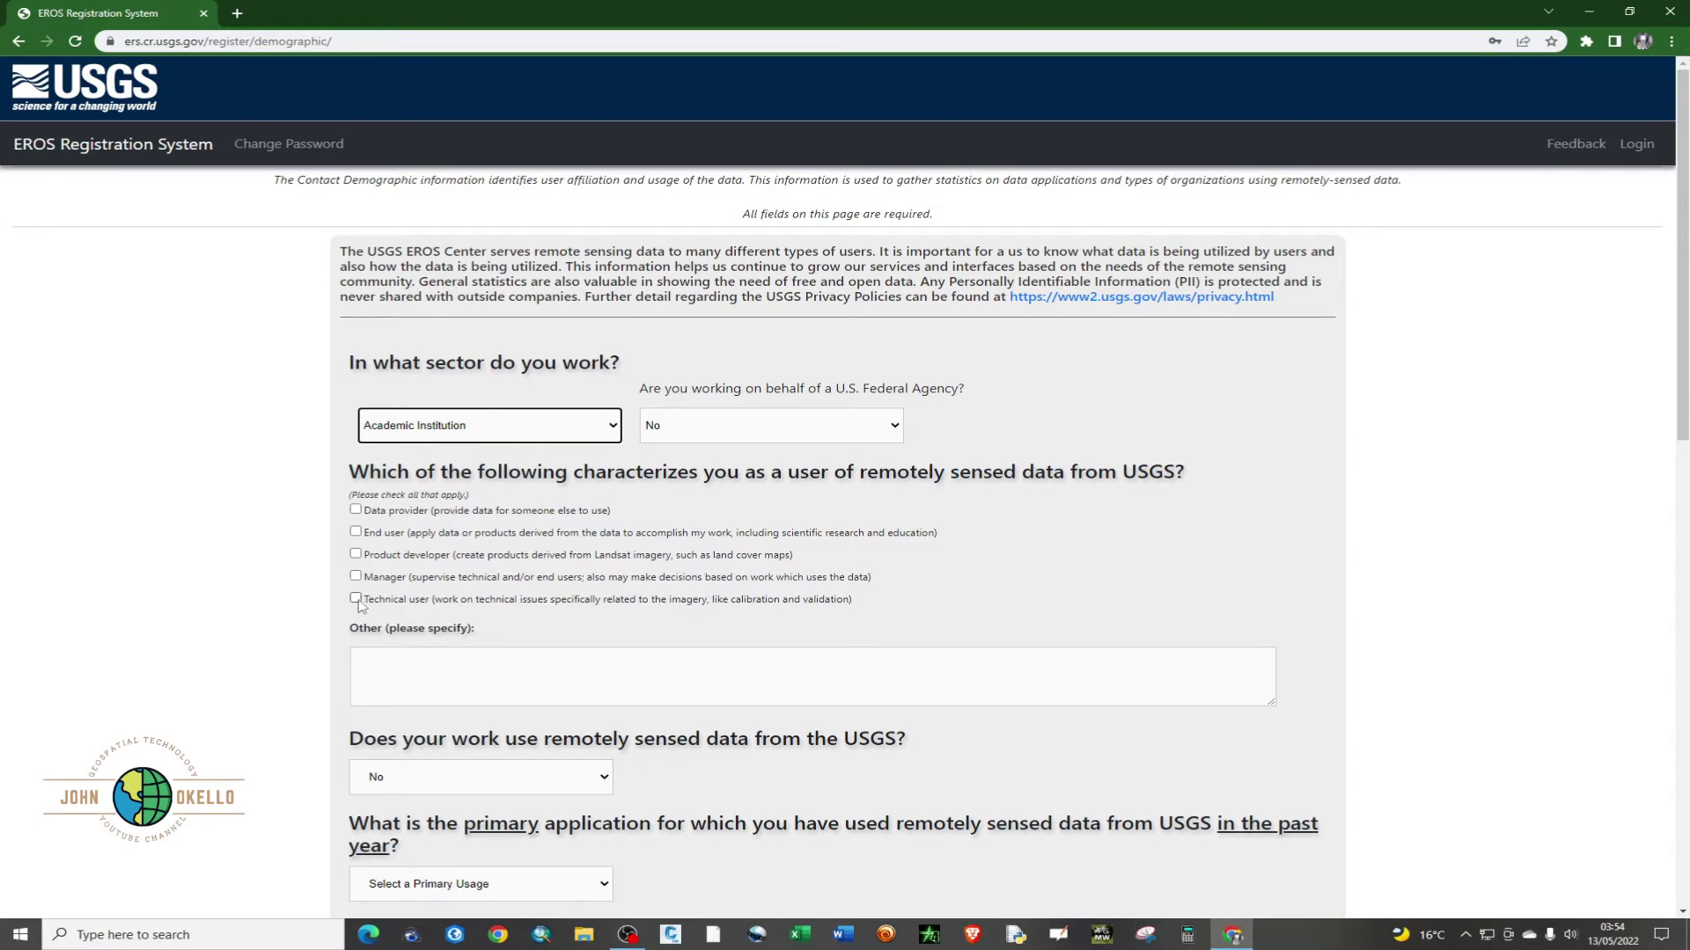
pyautogui.click(355, 531)
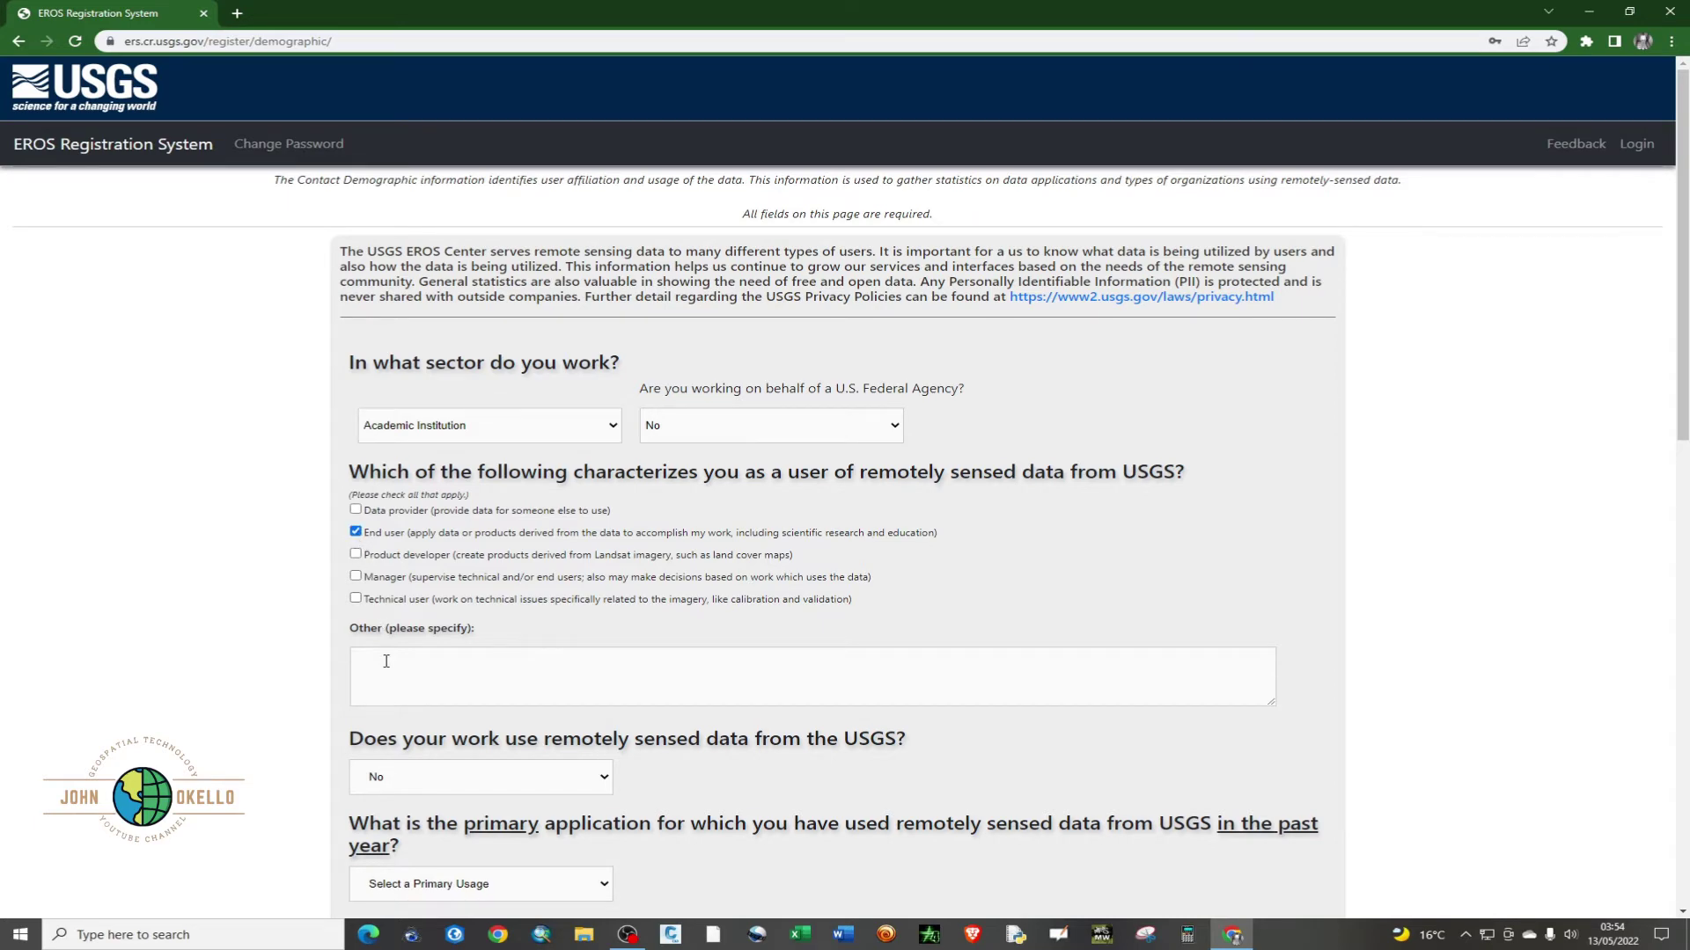
pyautogui.scroll(-3, 385, 661)
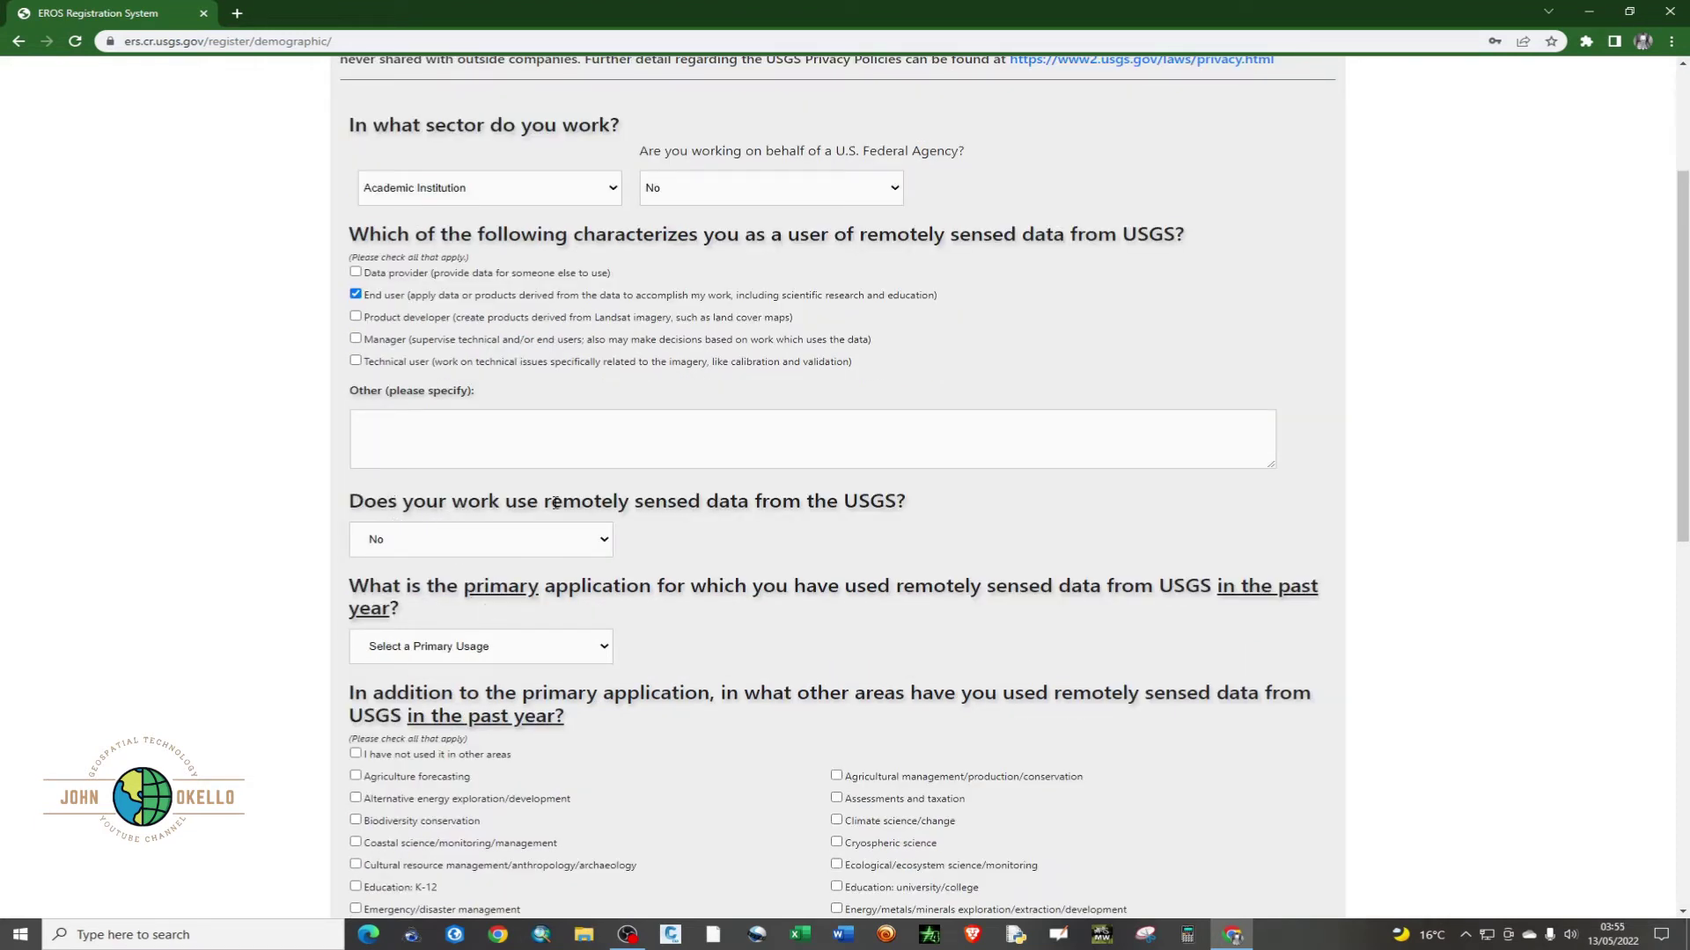
pyautogui.click(606, 541)
pyautogui.click(445, 566)
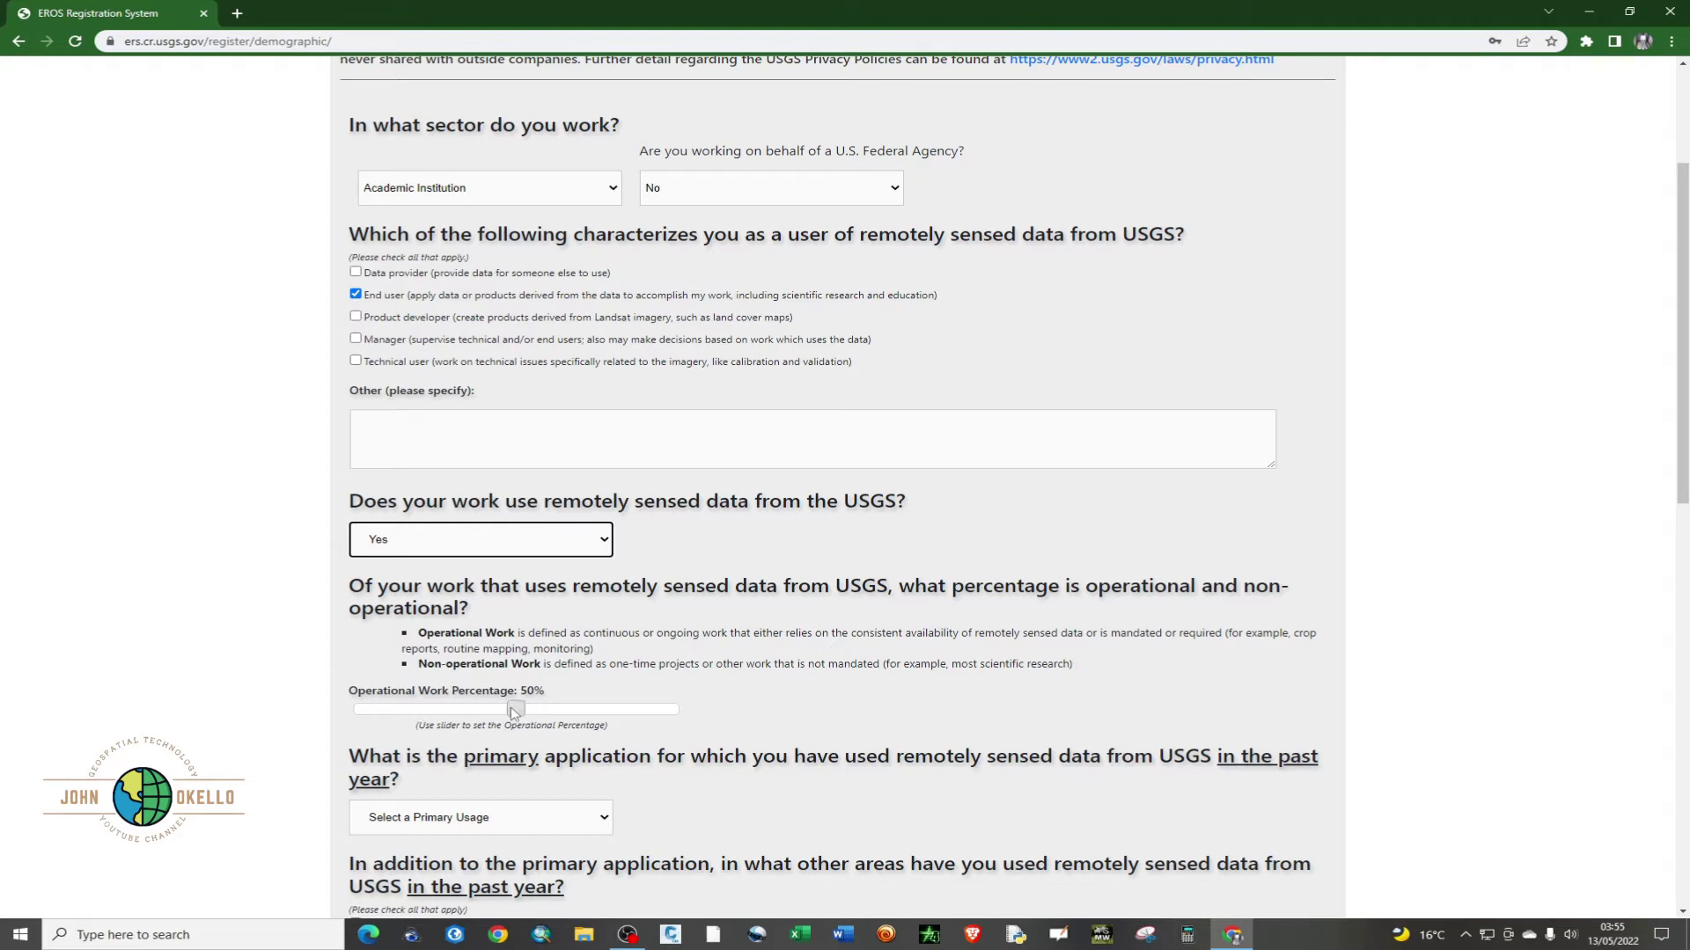
# - Set operational work to 90% and primary application to Education: university/college
pyautogui.moveTo(512, 709); pyautogui.dragTo(646, 712)
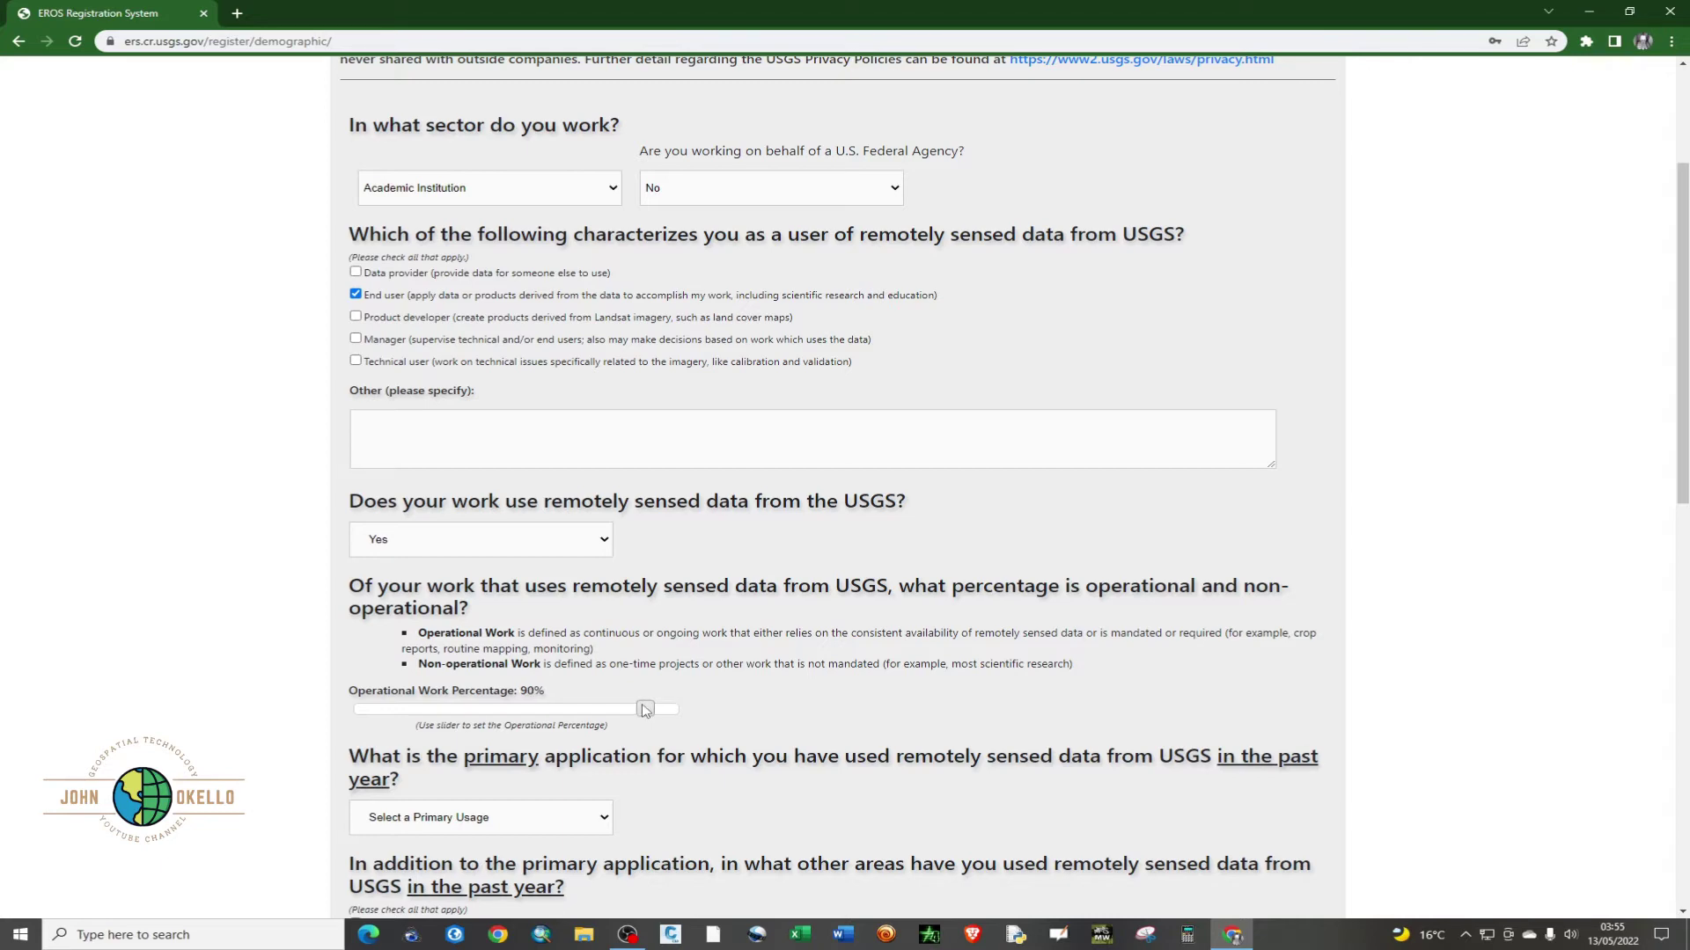
pyautogui.scroll(-2, 606, 678)
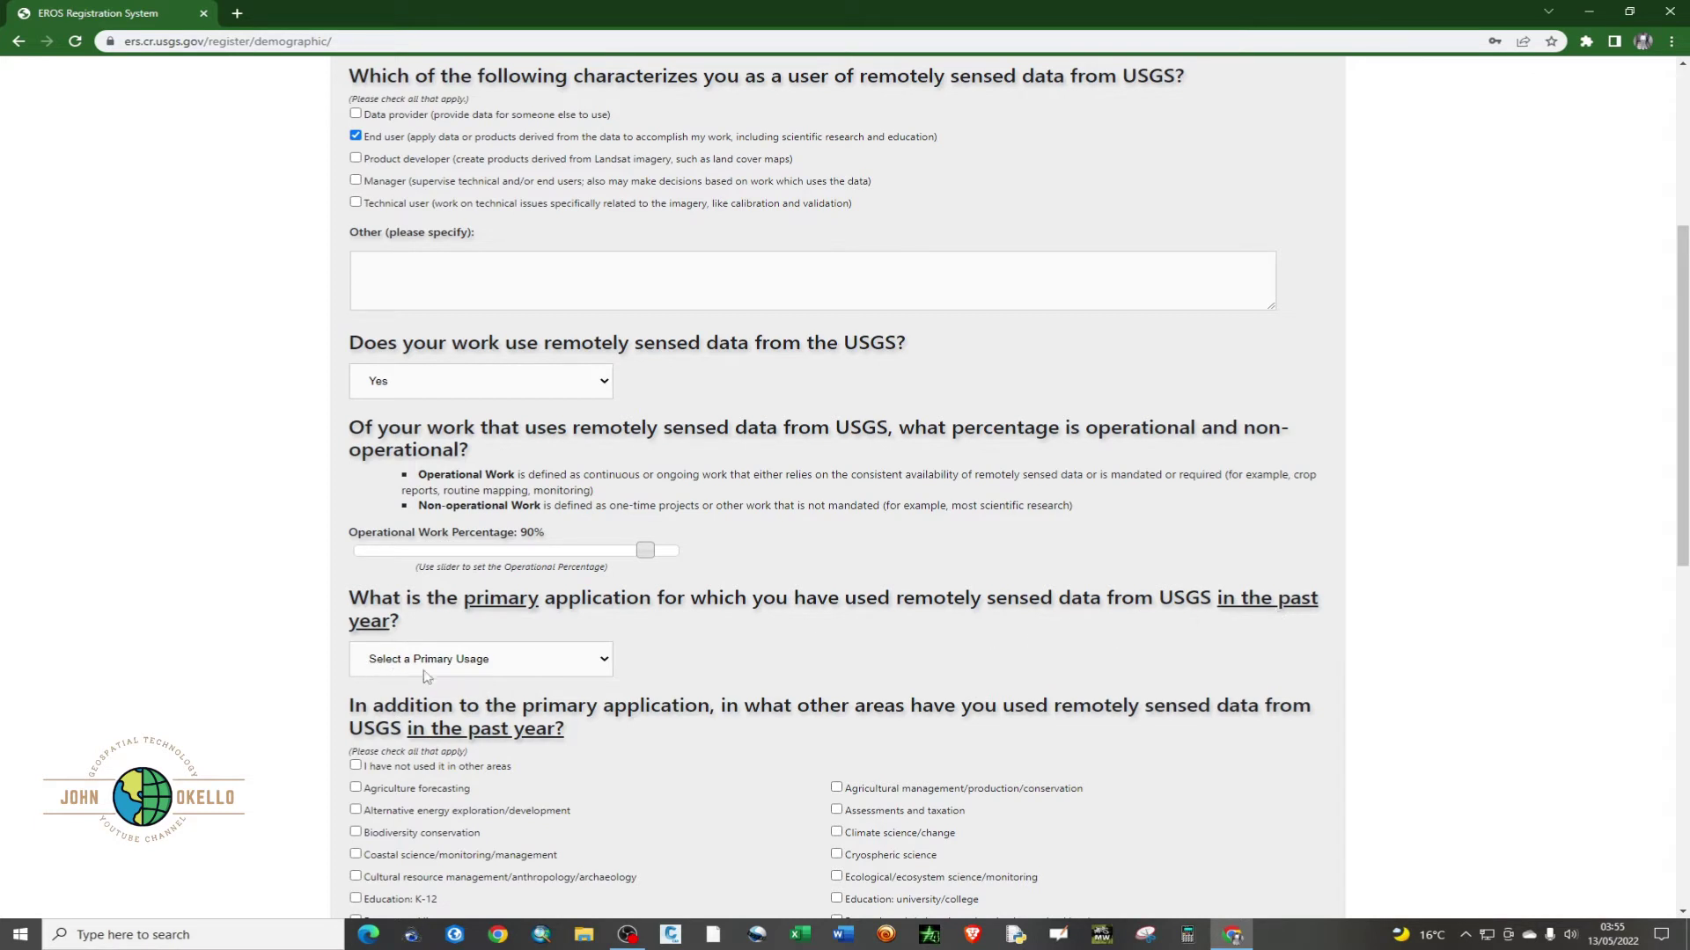
pyautogui.click(553, 661)
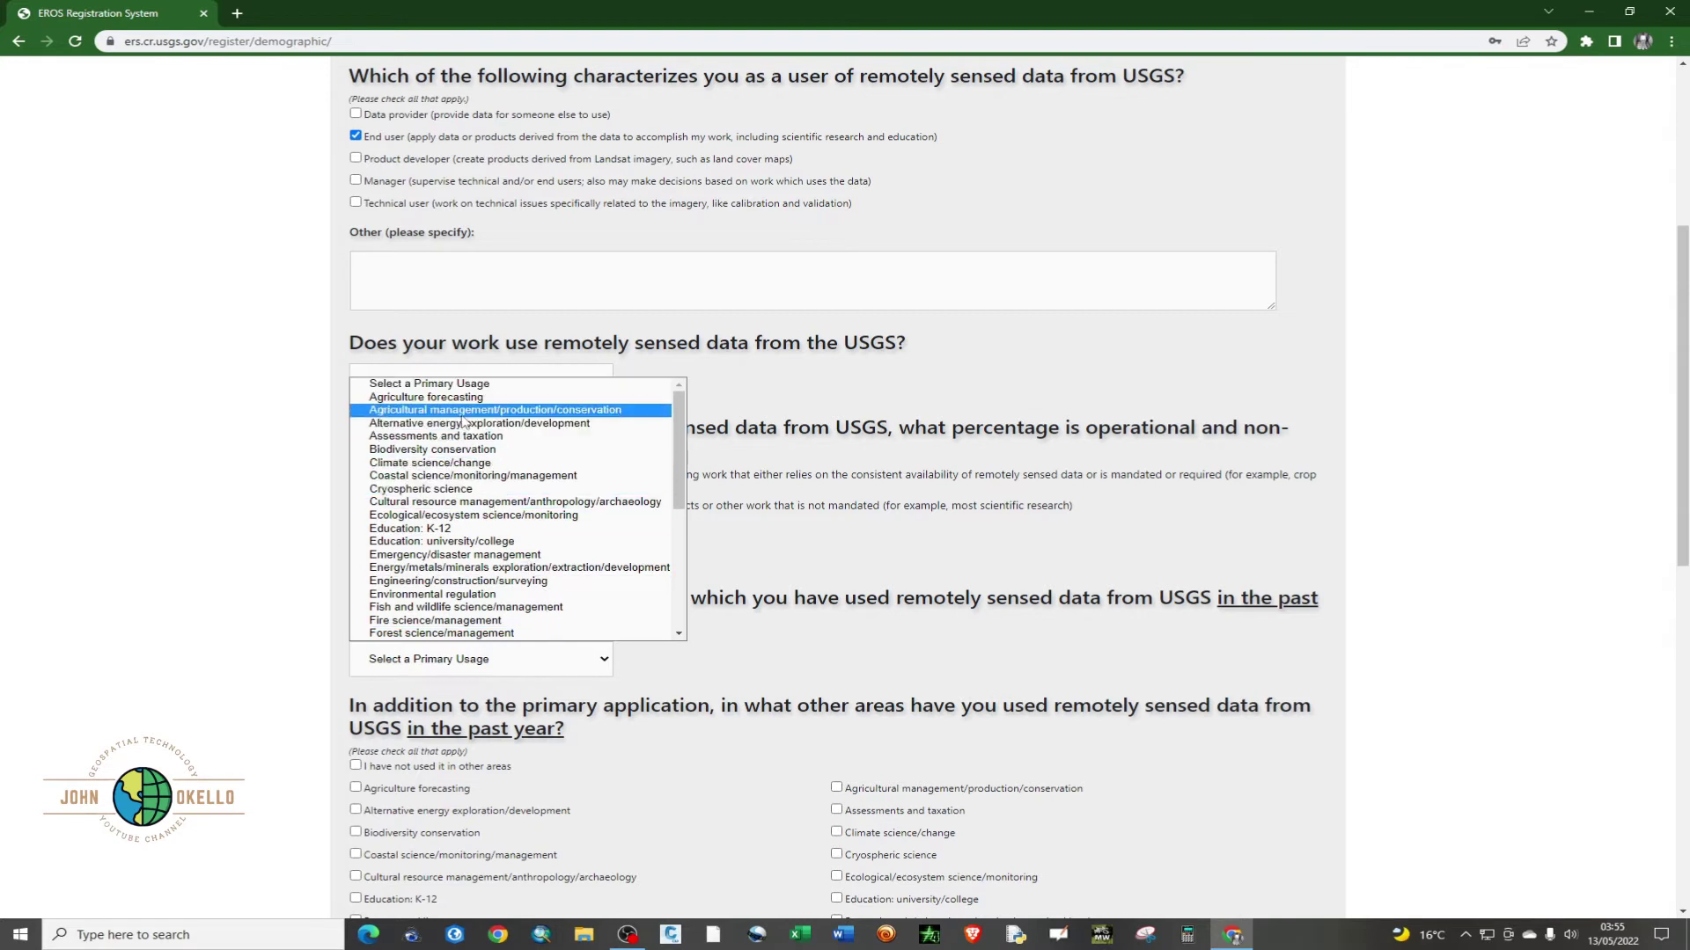
pyautogui.click(446, 542)
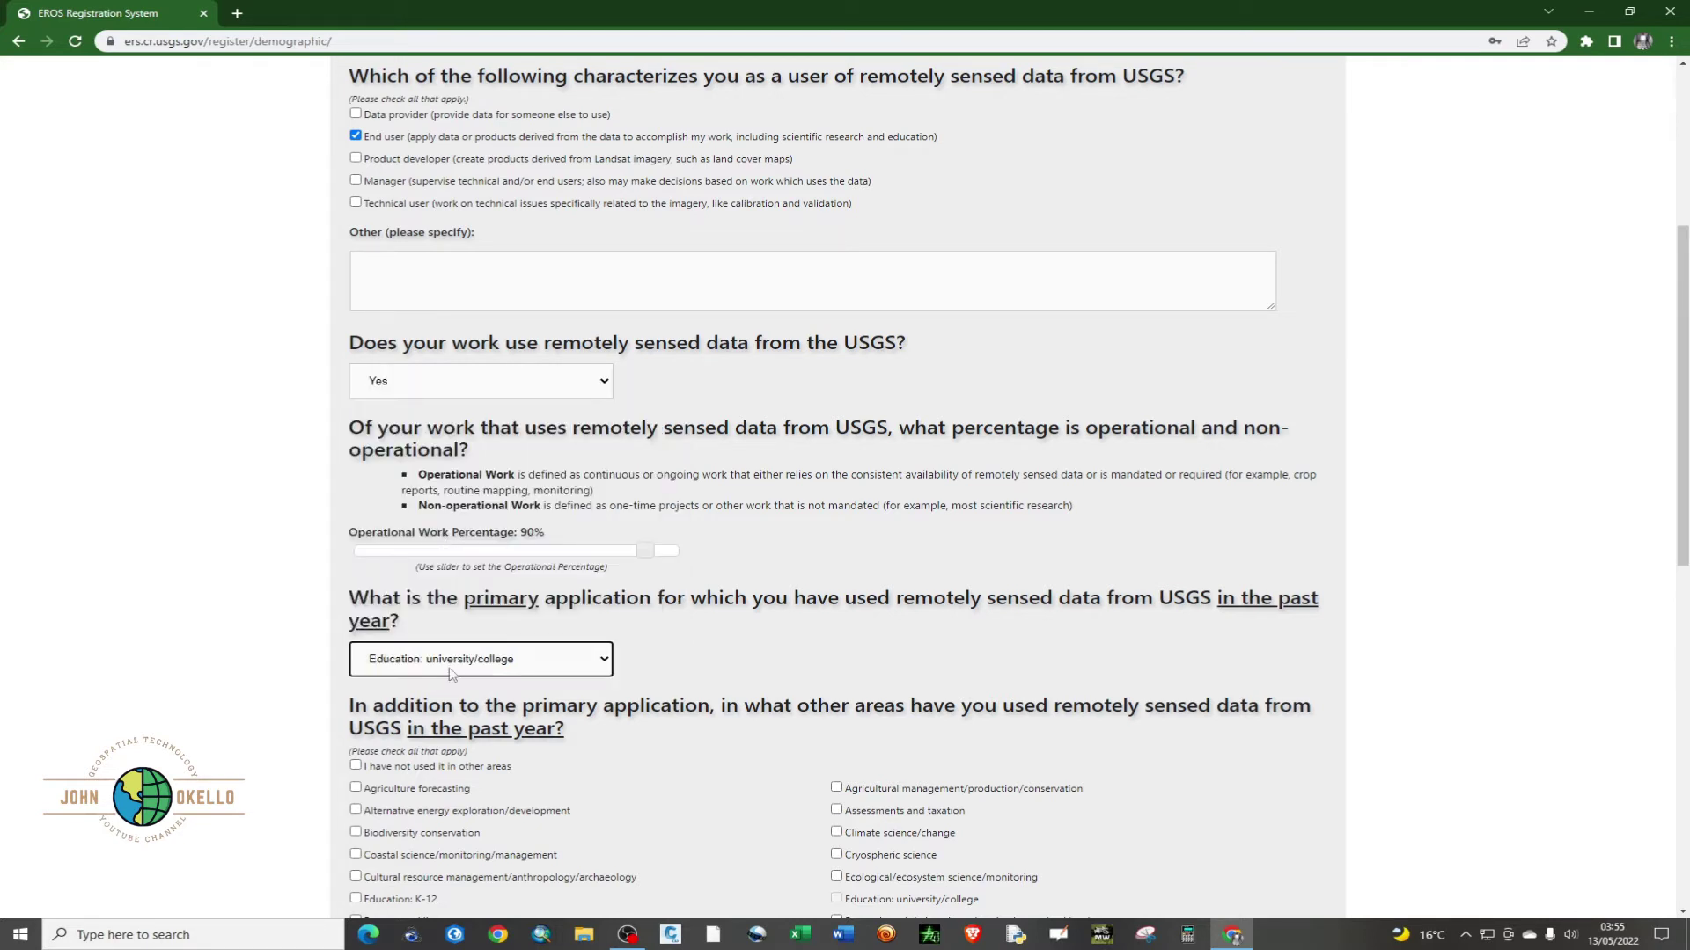
pyautogui.scroll(-1, 471, 675)
pyautogui.scroll(-2, 471, 675)
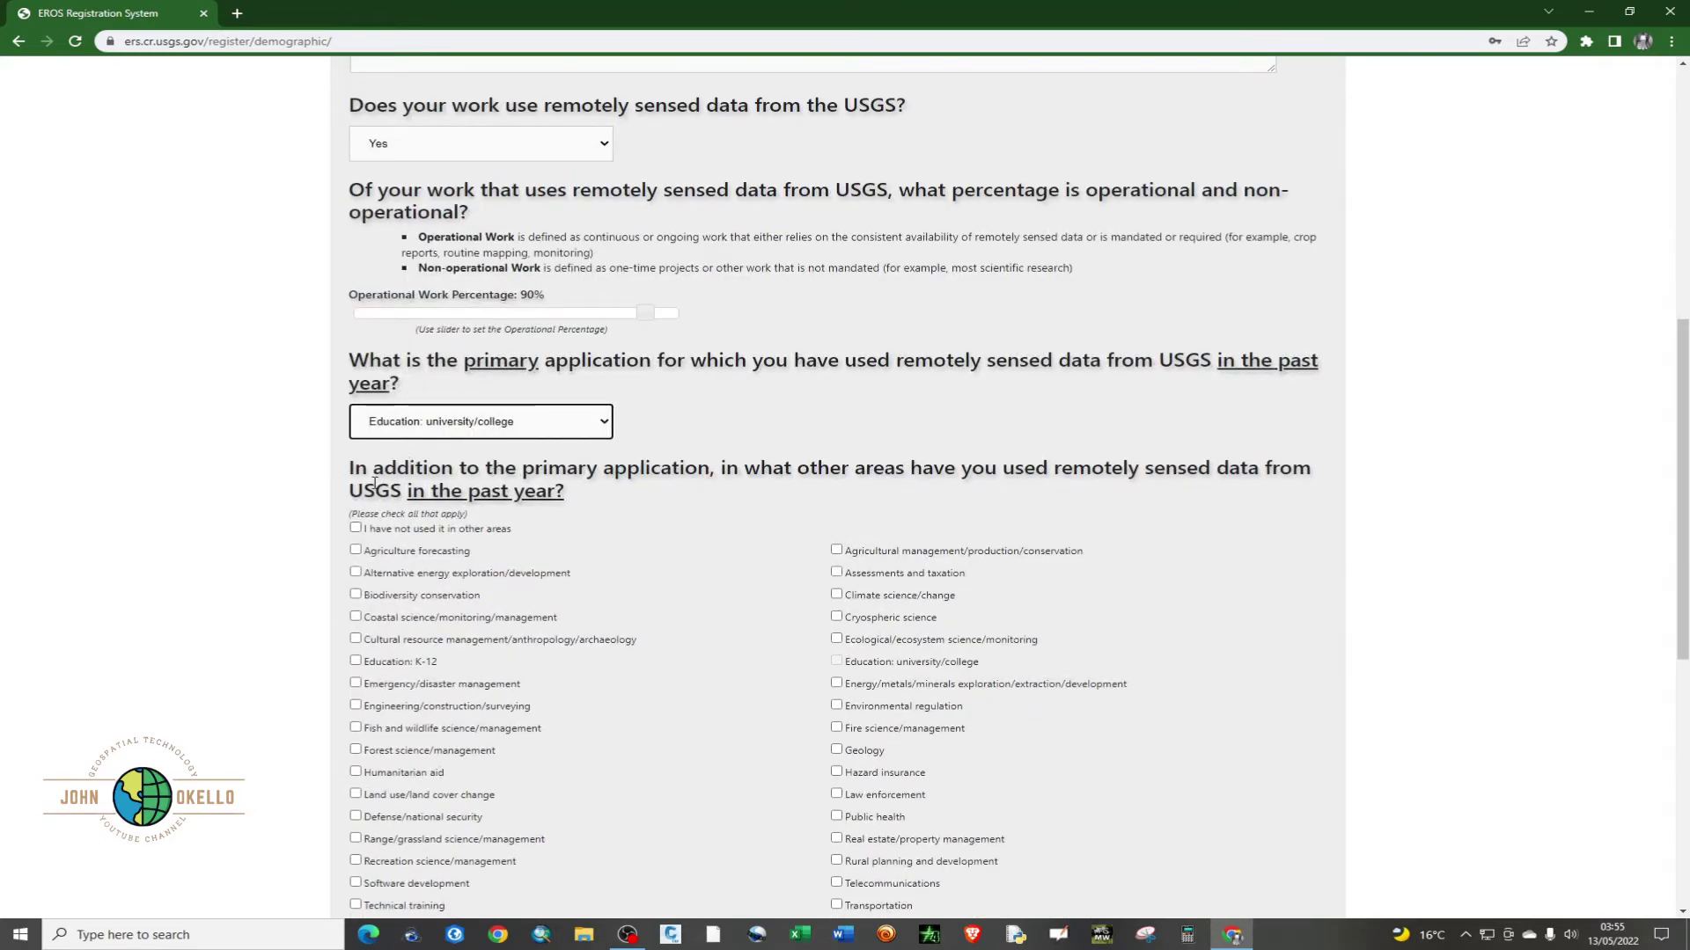
pyautogui.scroll(-3, 371, 486)
pyautogui.scroll(1, 372, 490)
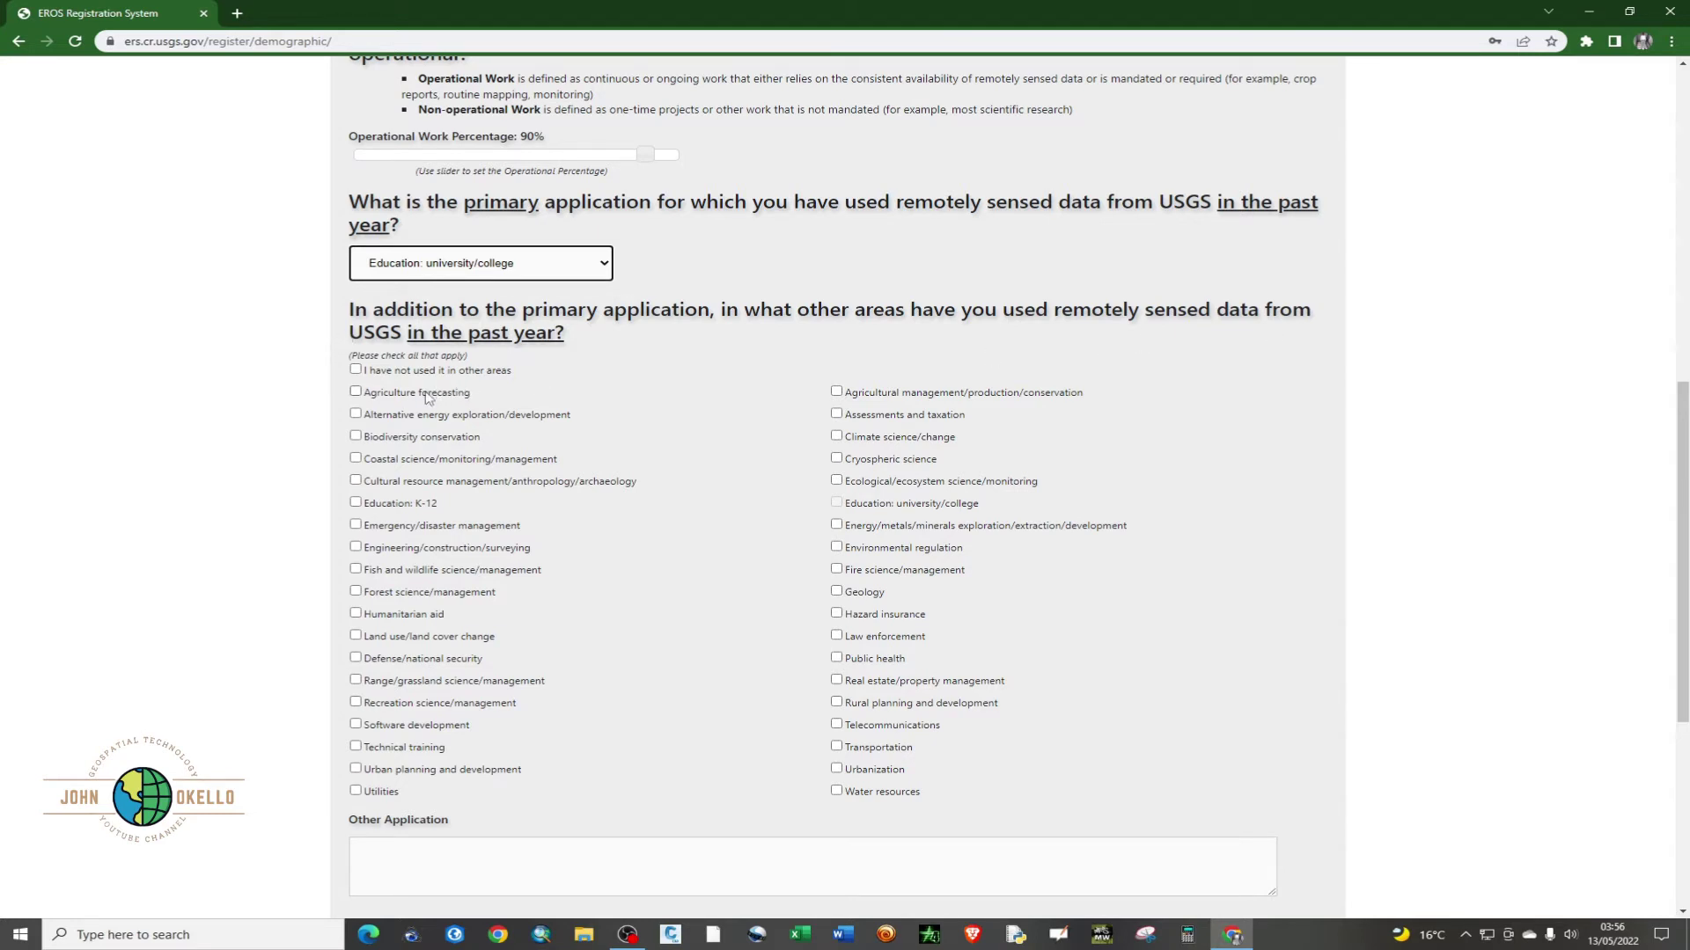
# - Tick Agriculture forecasting, Education: K-12, Engineering, Land use, Urban planning and Transportation
pyautogui.click(356, 391)
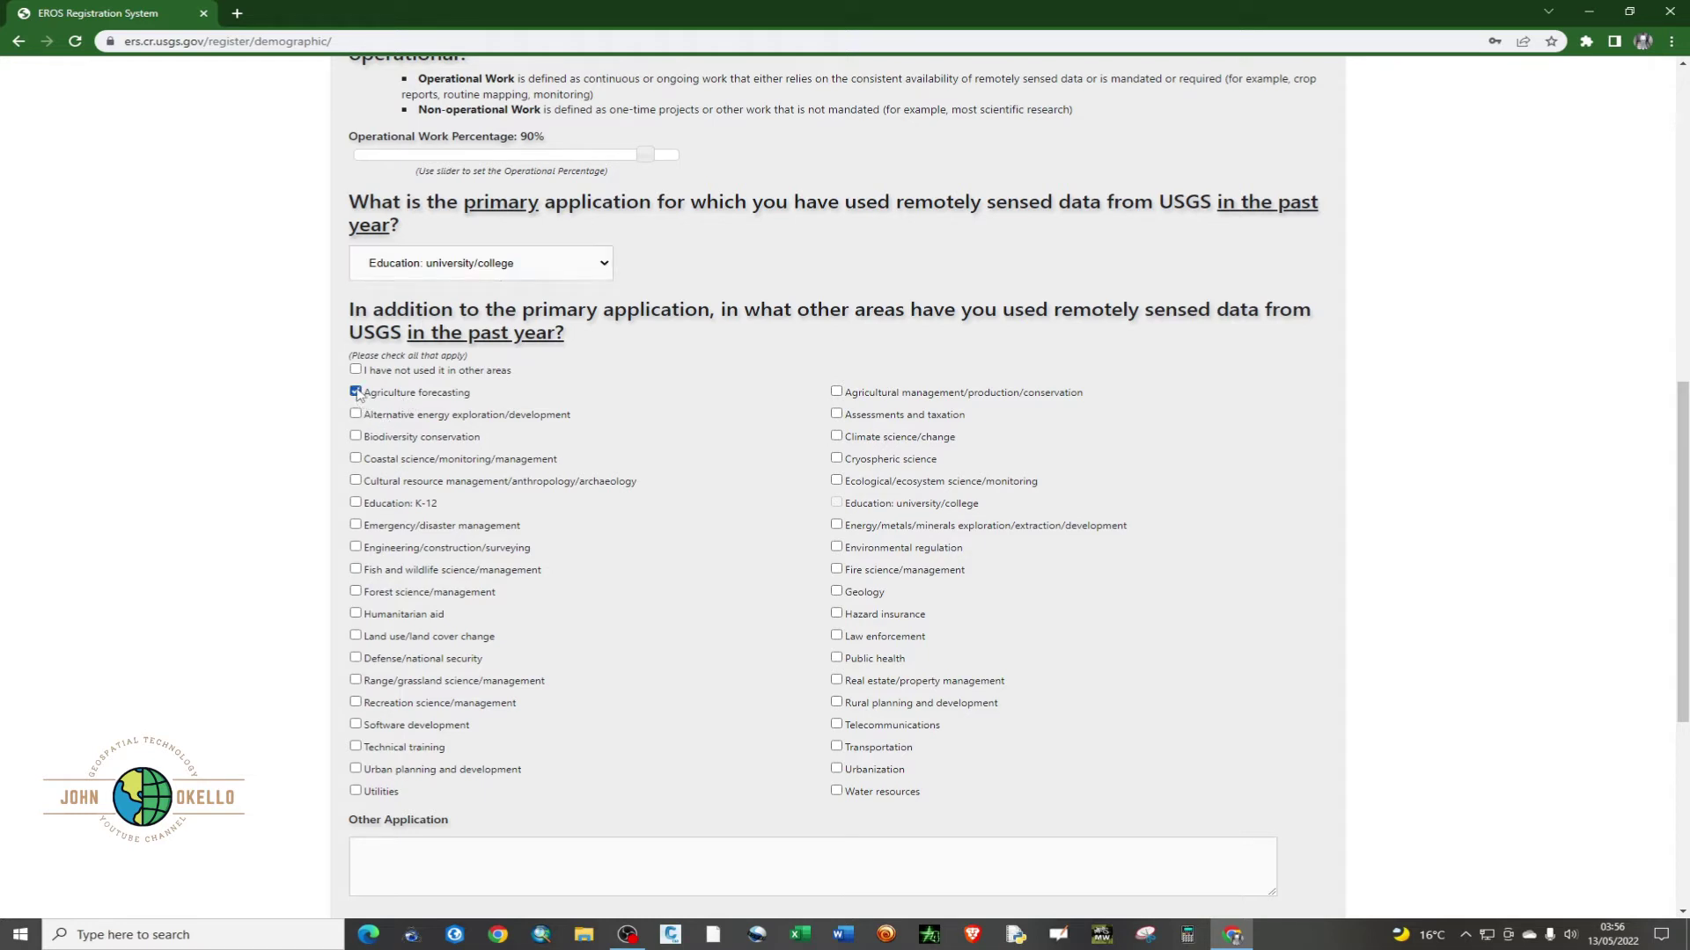
pyautogui.click(355, 503)
pyautogui.click(356, 548)
pyautogui.click(356, 637)
pyautogui.click(355, 768)
pyautogui.click(836, 746)
# - Set distribution amount to 'Most of the data' and open access importance to 'Very Important'
pyautogui.scroll(-3, 772, 738)
pyautogui.scroll(-1, 772, 738)
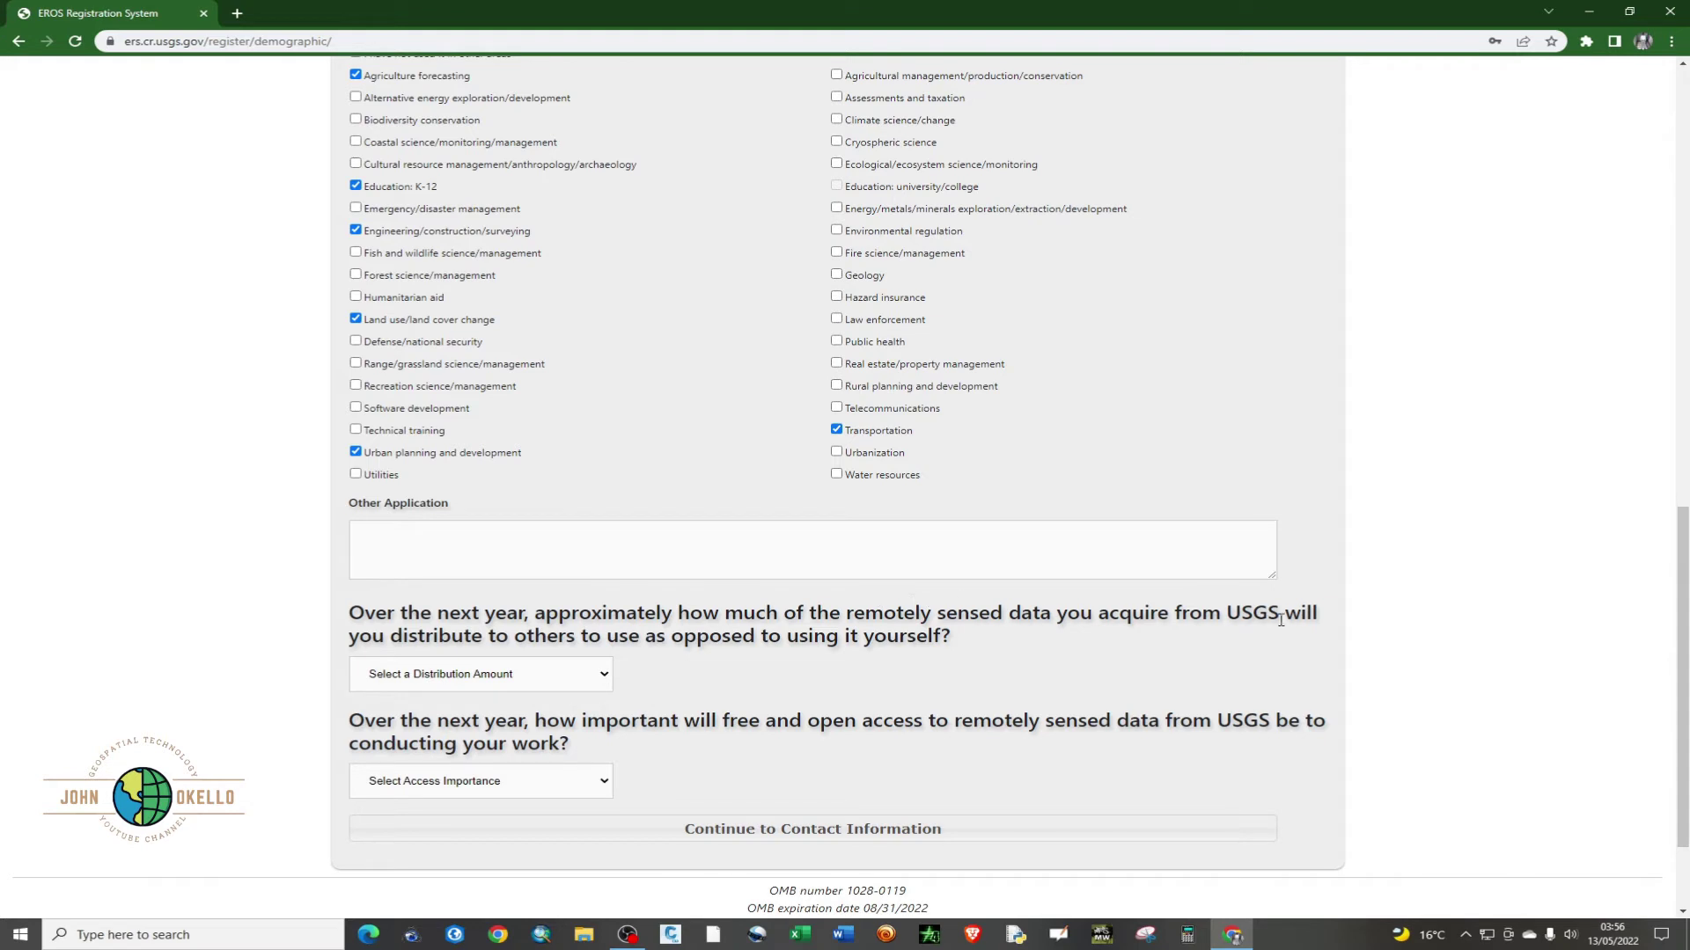
pyautogui.click(568, 680)
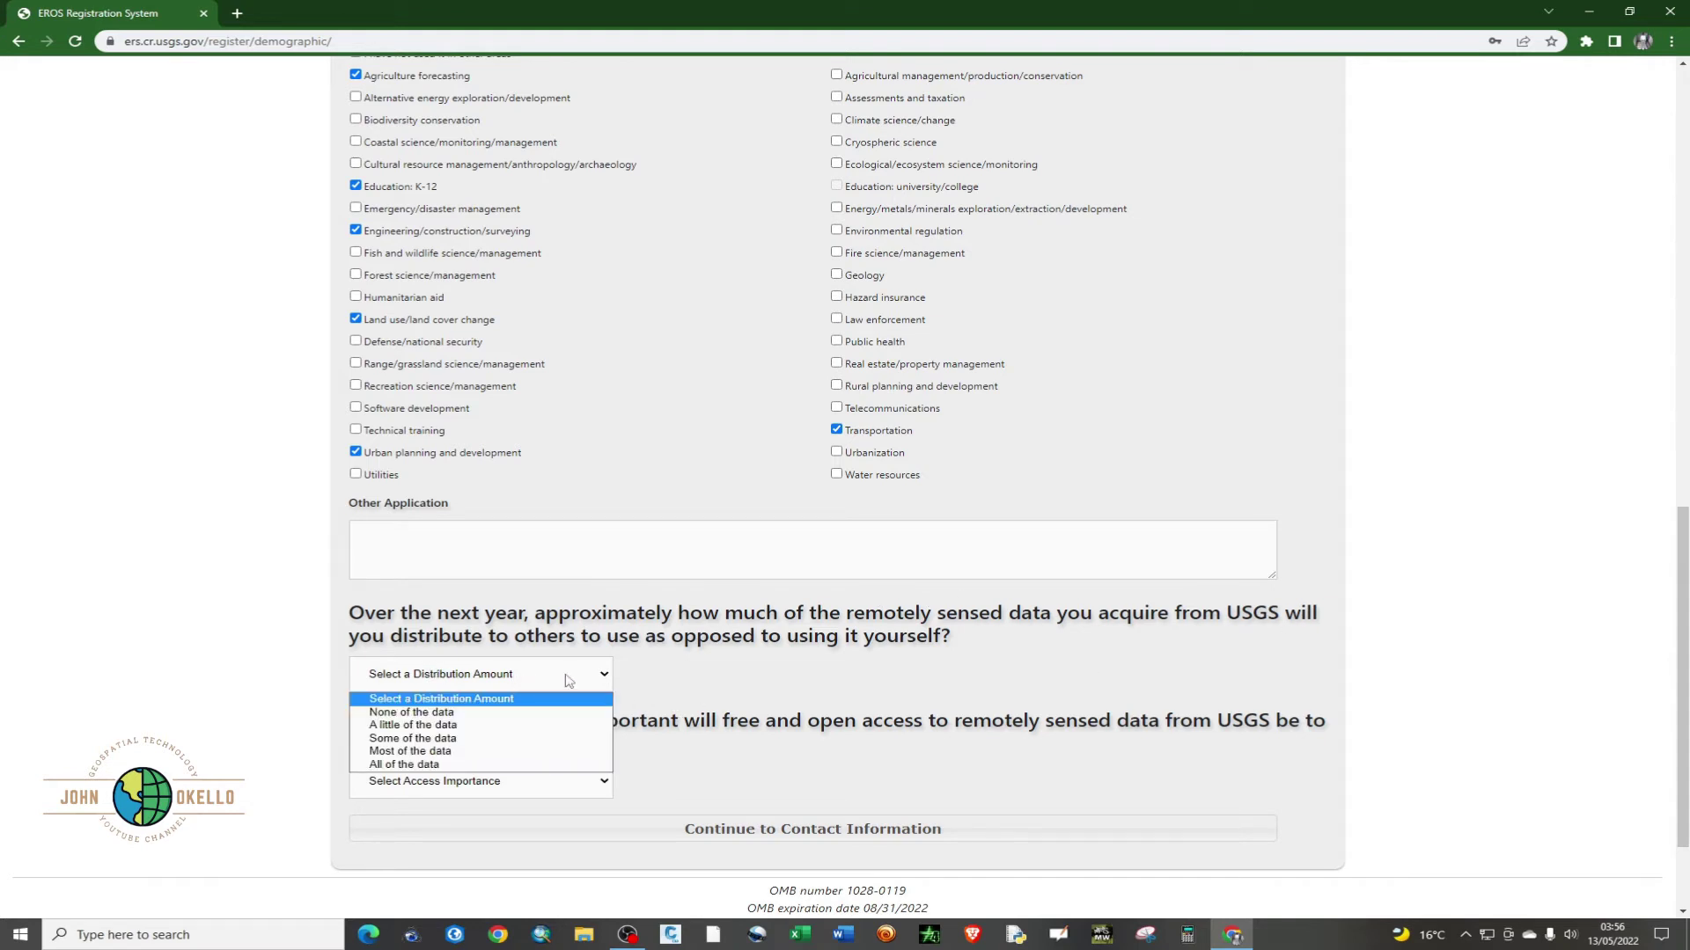
pyautogui.click(452, 755)
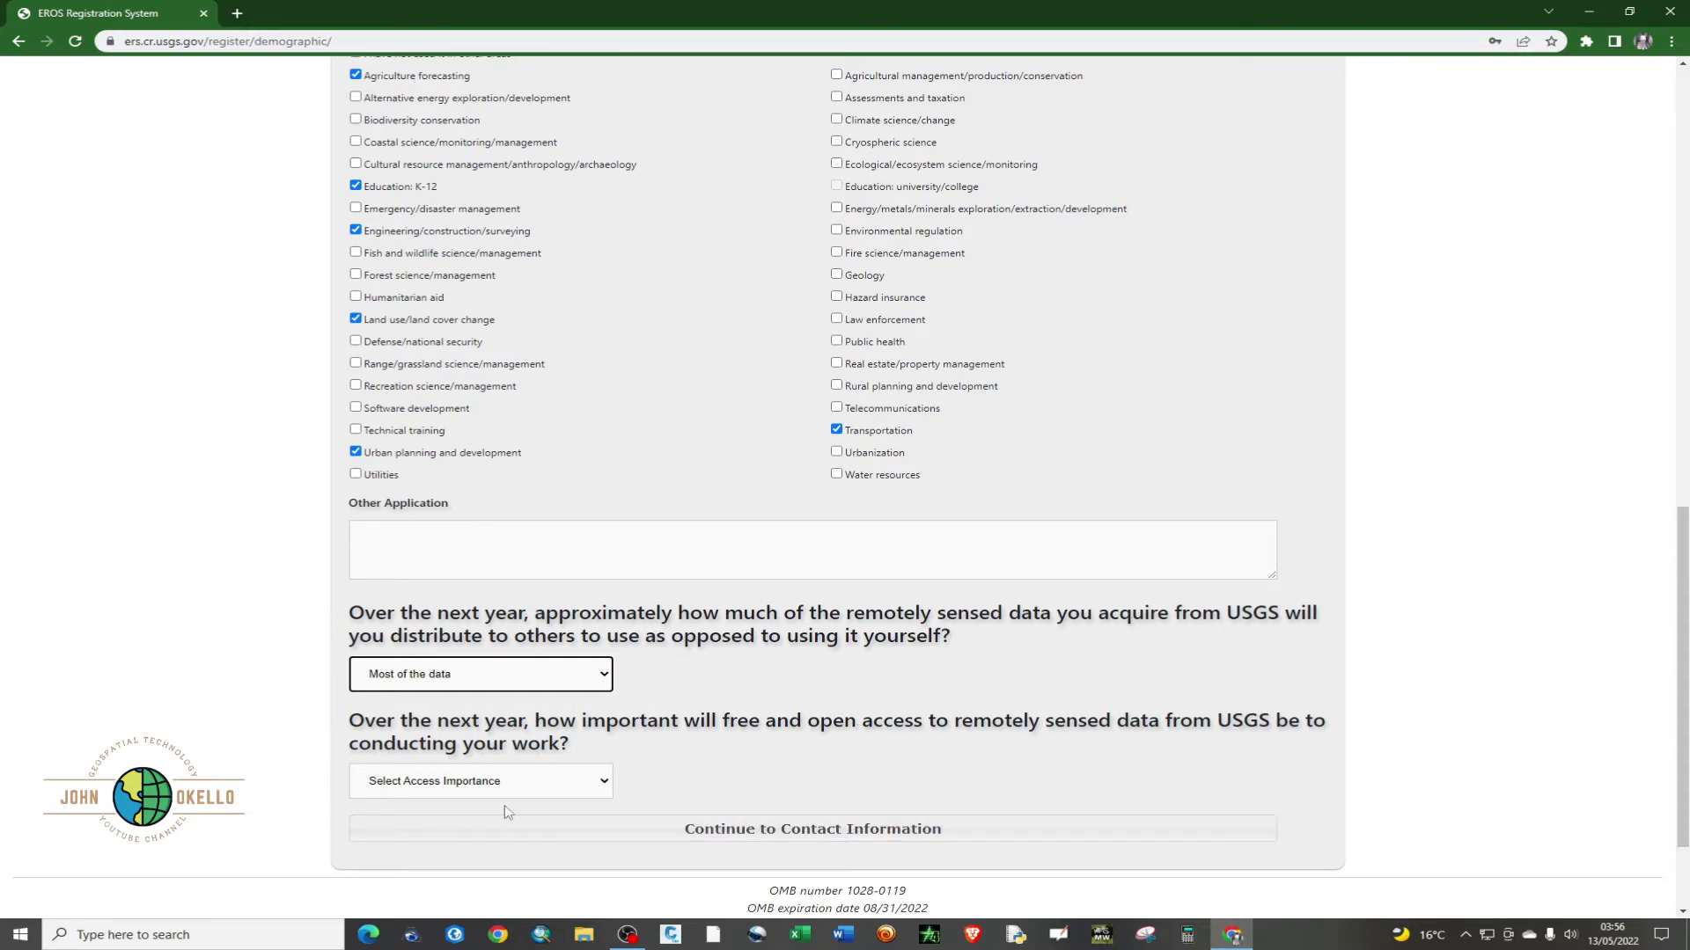
pyautogui.scroll(-1, 539, 720)
pyautogui.click(553, 711)
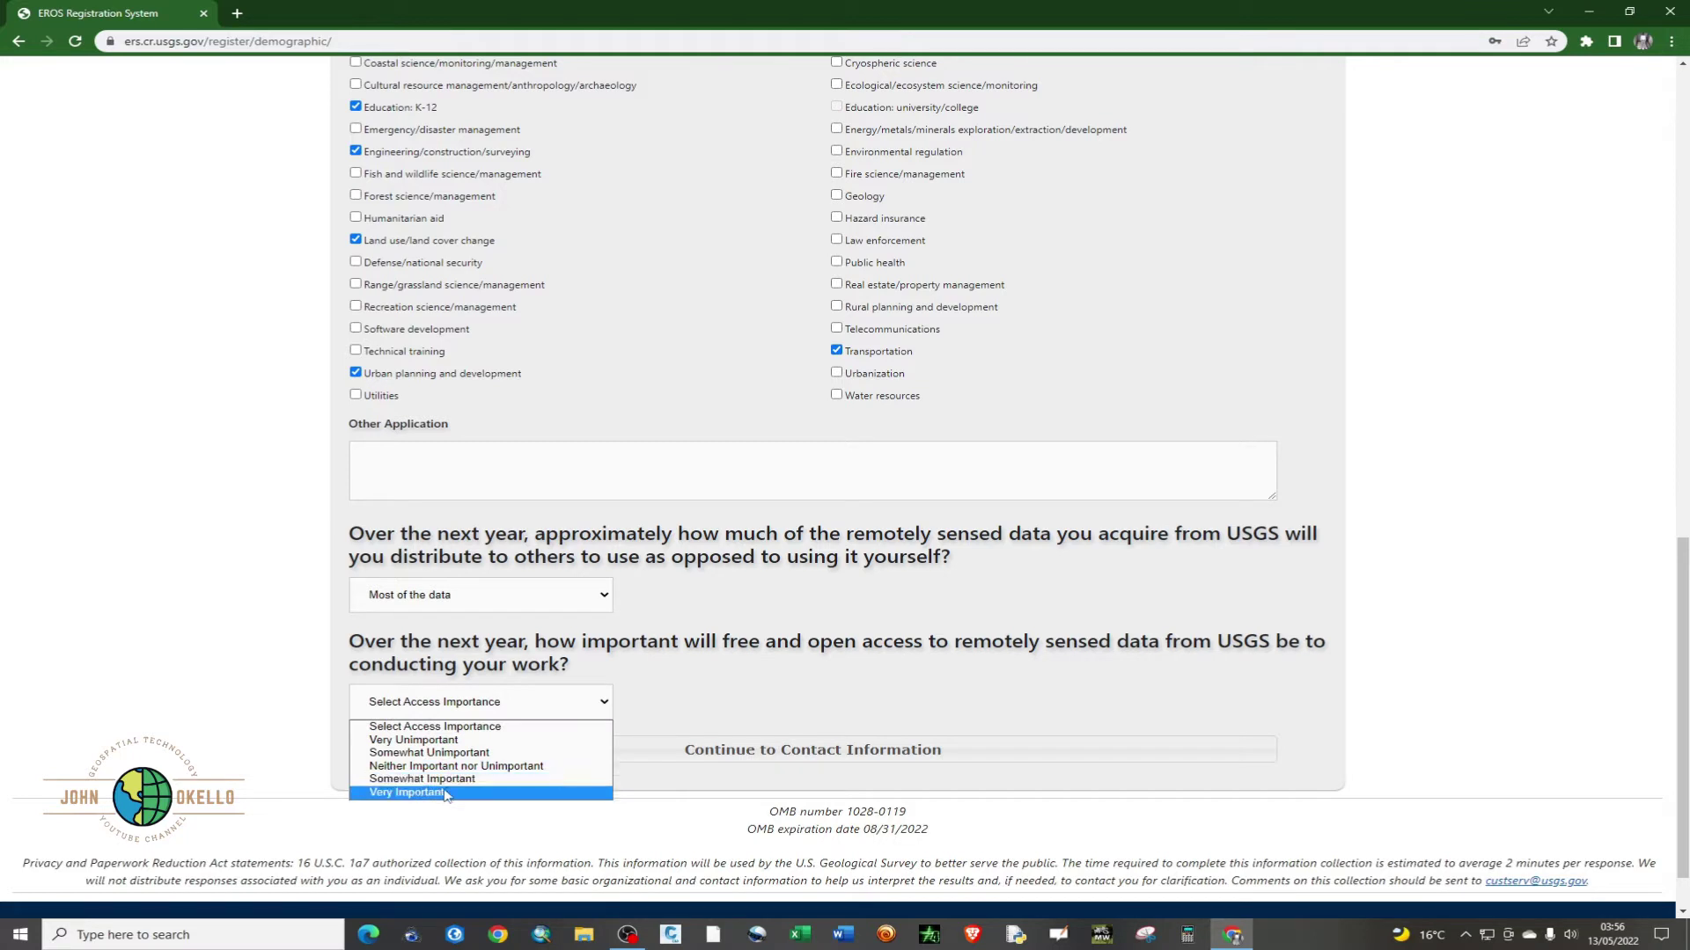
pyautogui.click(545, 792)
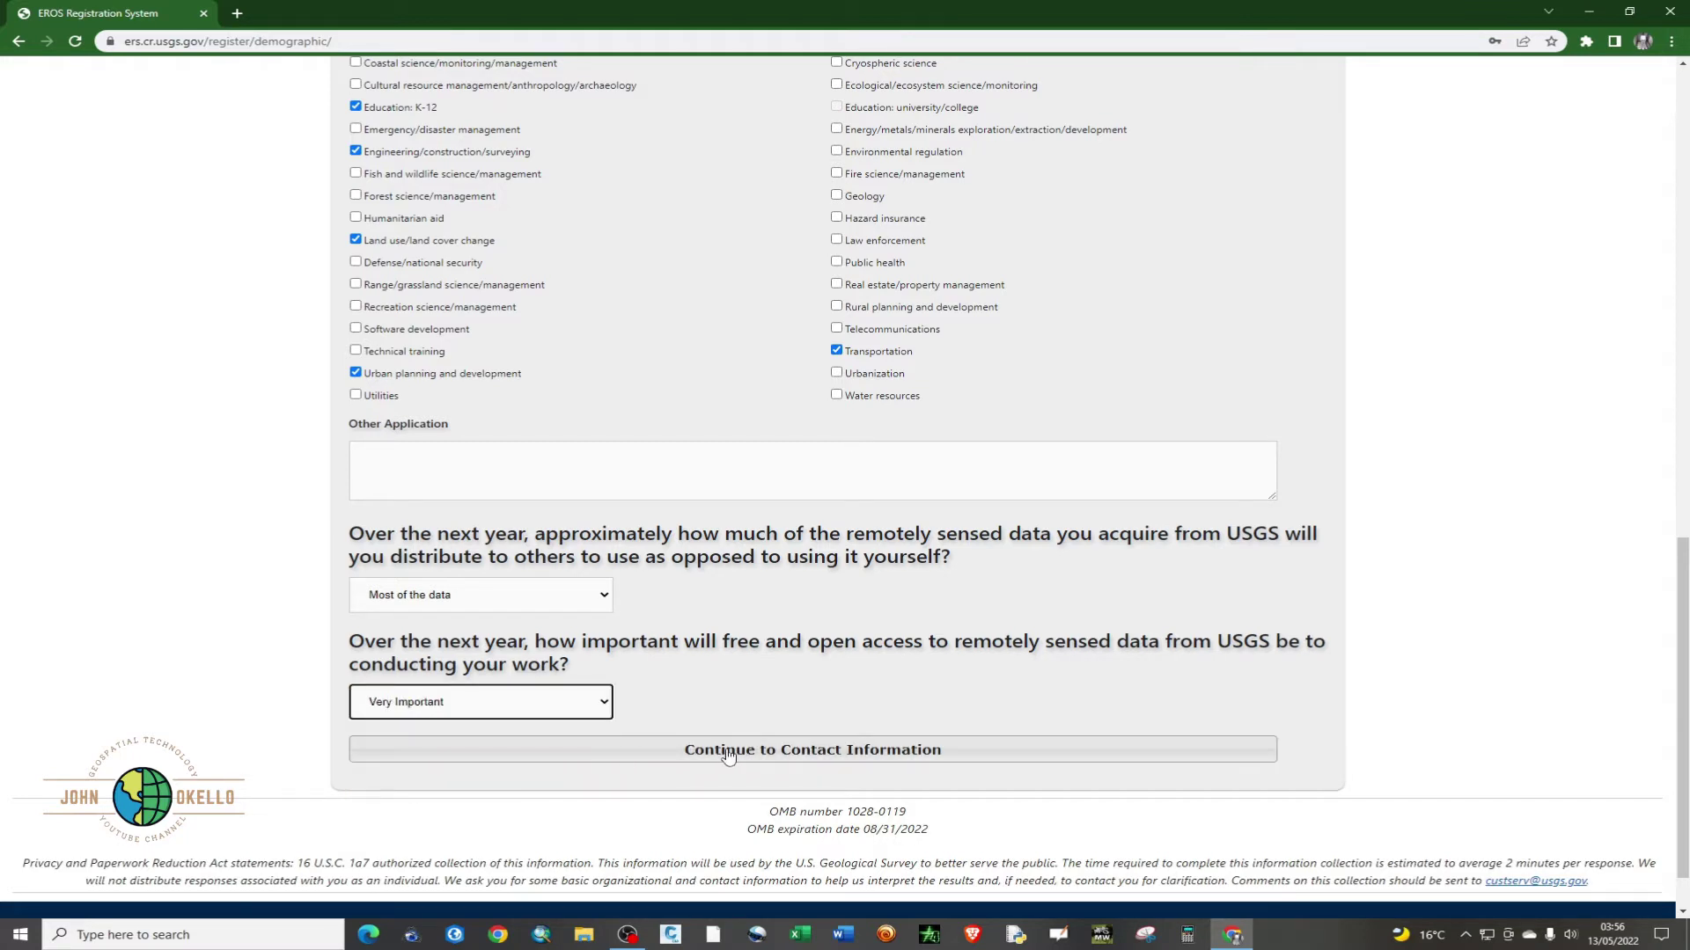
# - On the contact page, enter the first and last name and organisation GEOMAP
pyautogui.click(792, 761)
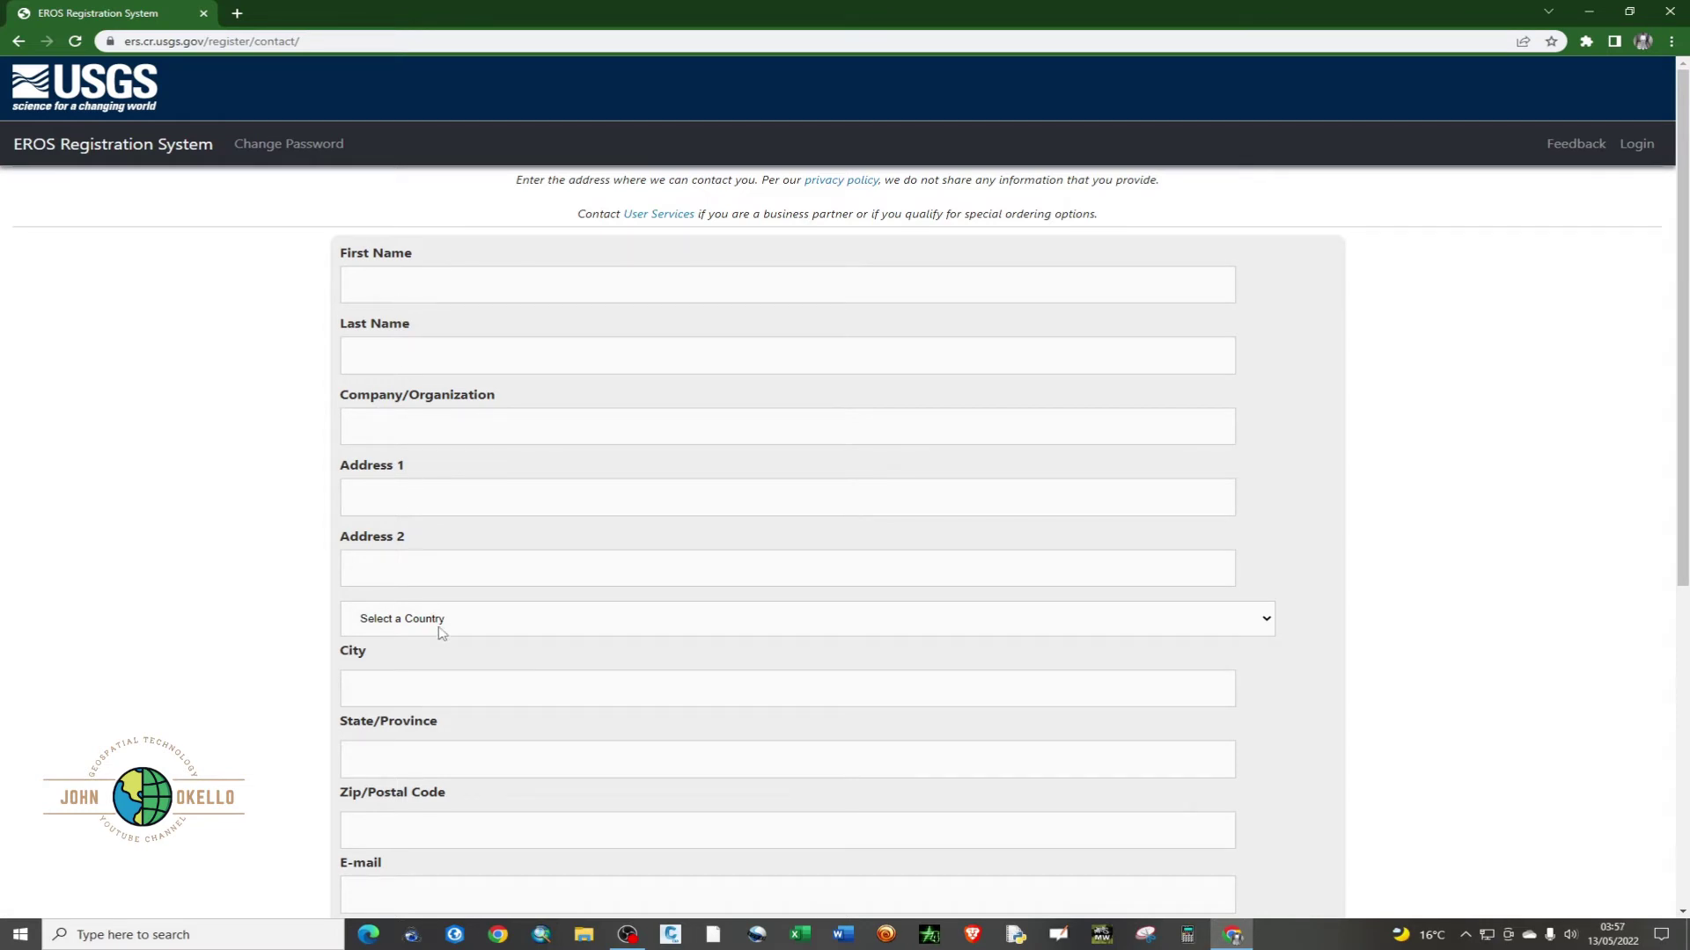
pyautogui.click(406, 267)
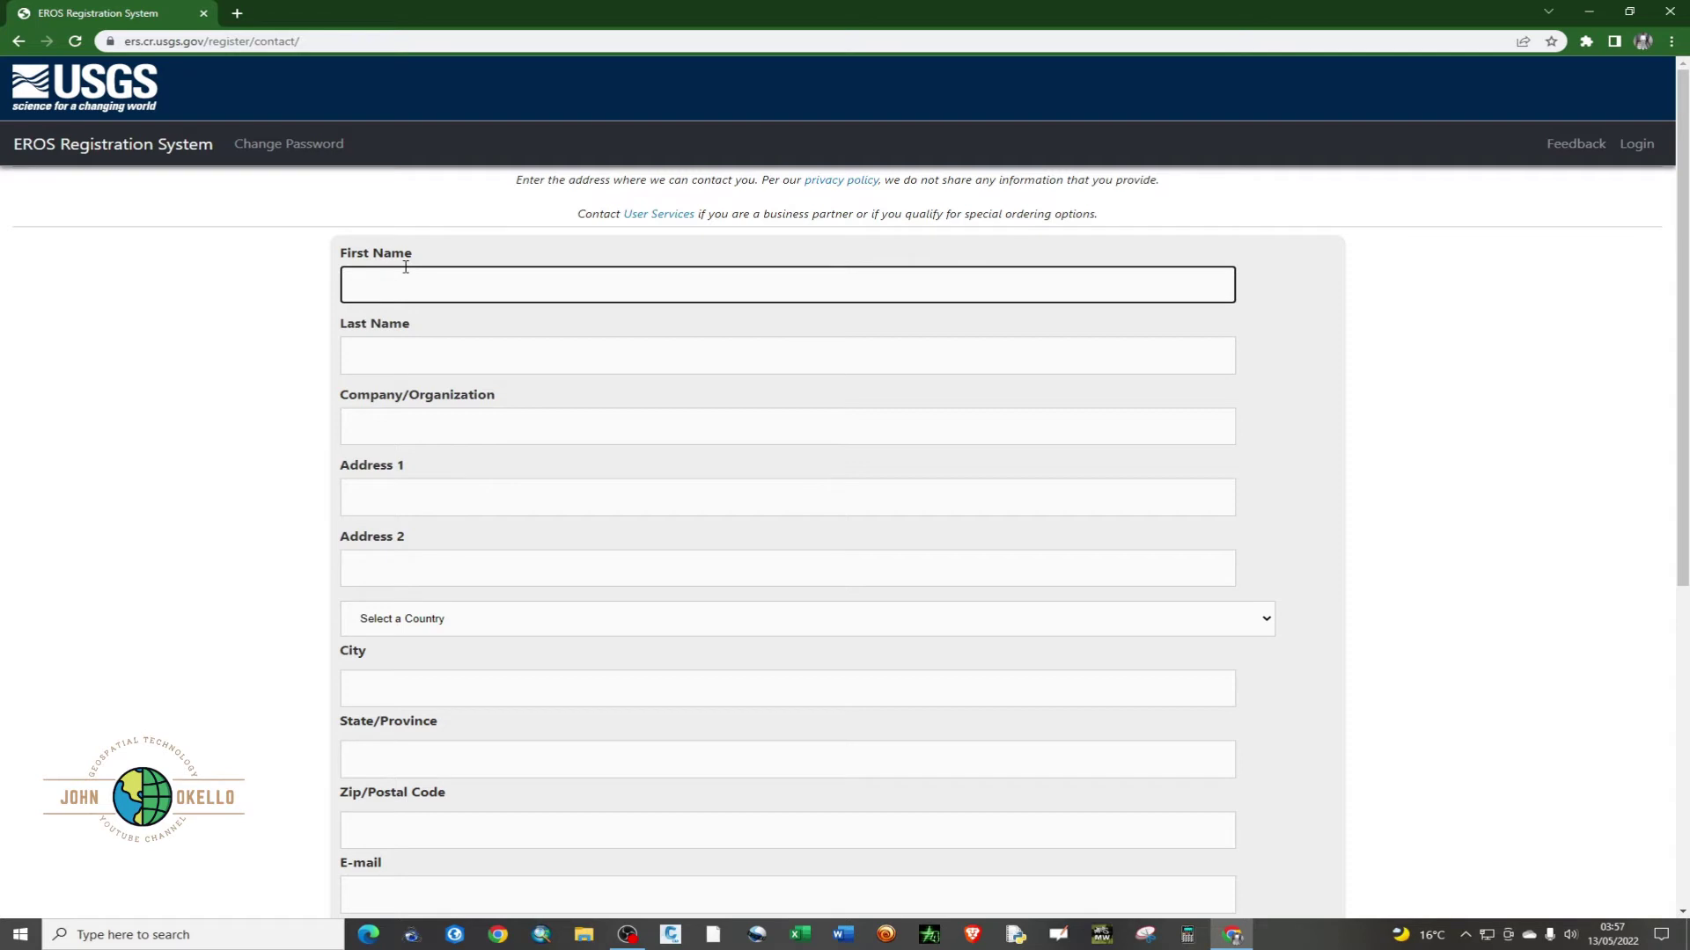
pyautogui.click(373, 348)
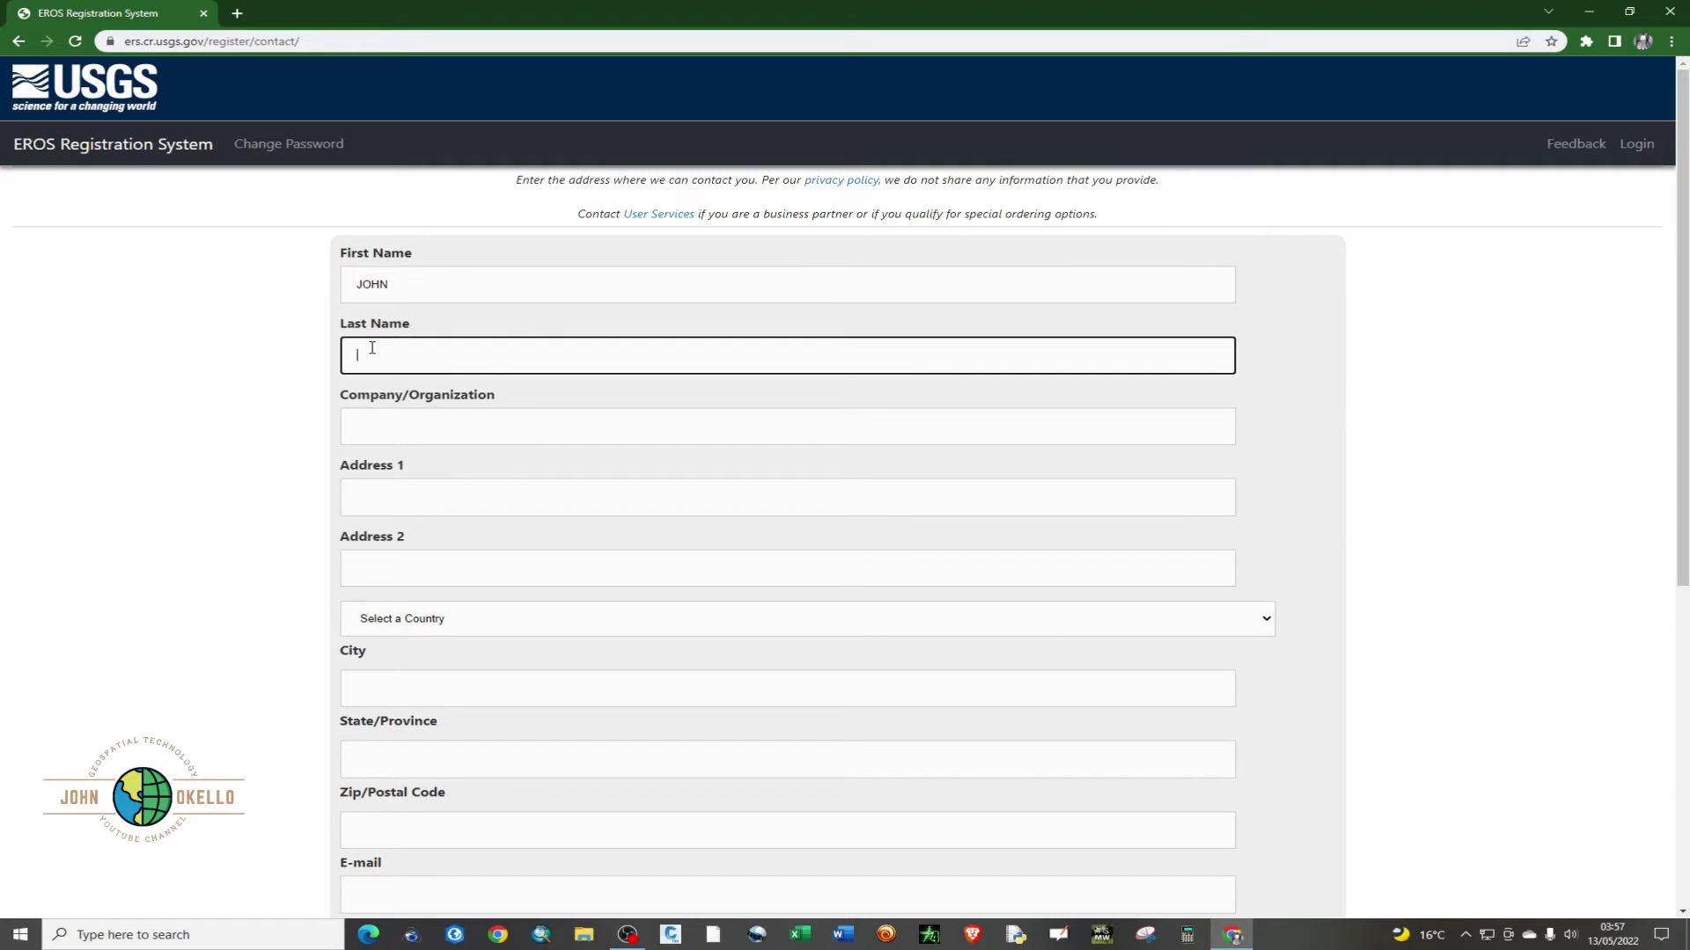
pyautogui.click(379, 422)
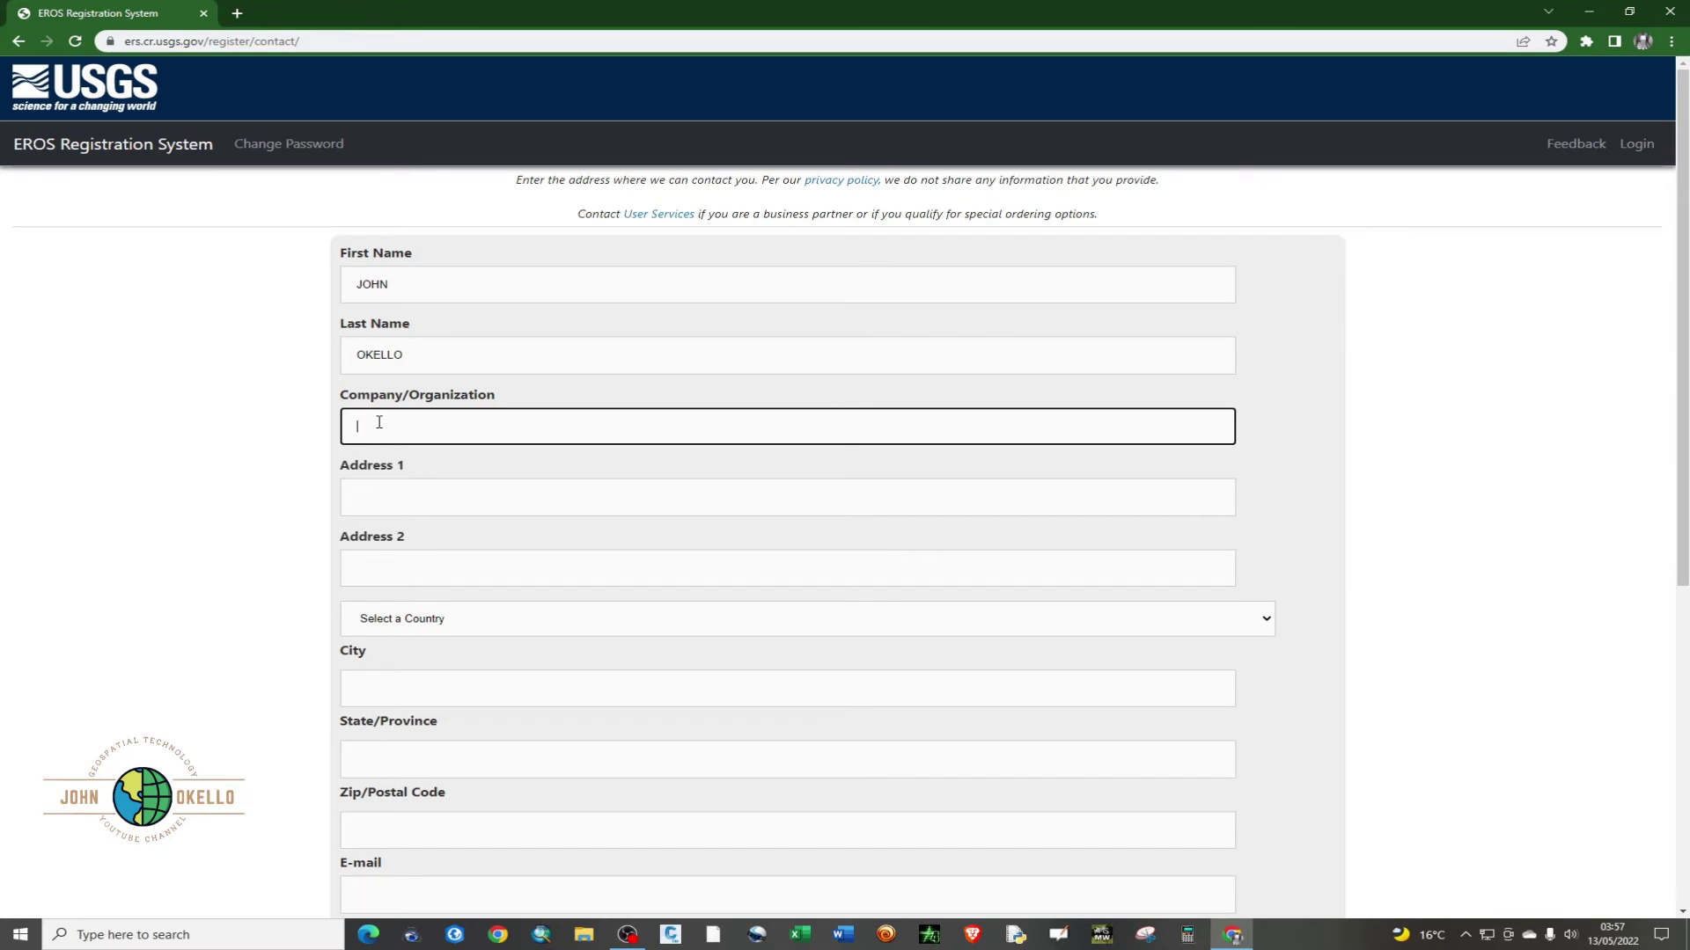
pyautogui.write('GEOMAP')
# - Fill in the street address line and choose the contact's country
pyautogui.click(403, 504)
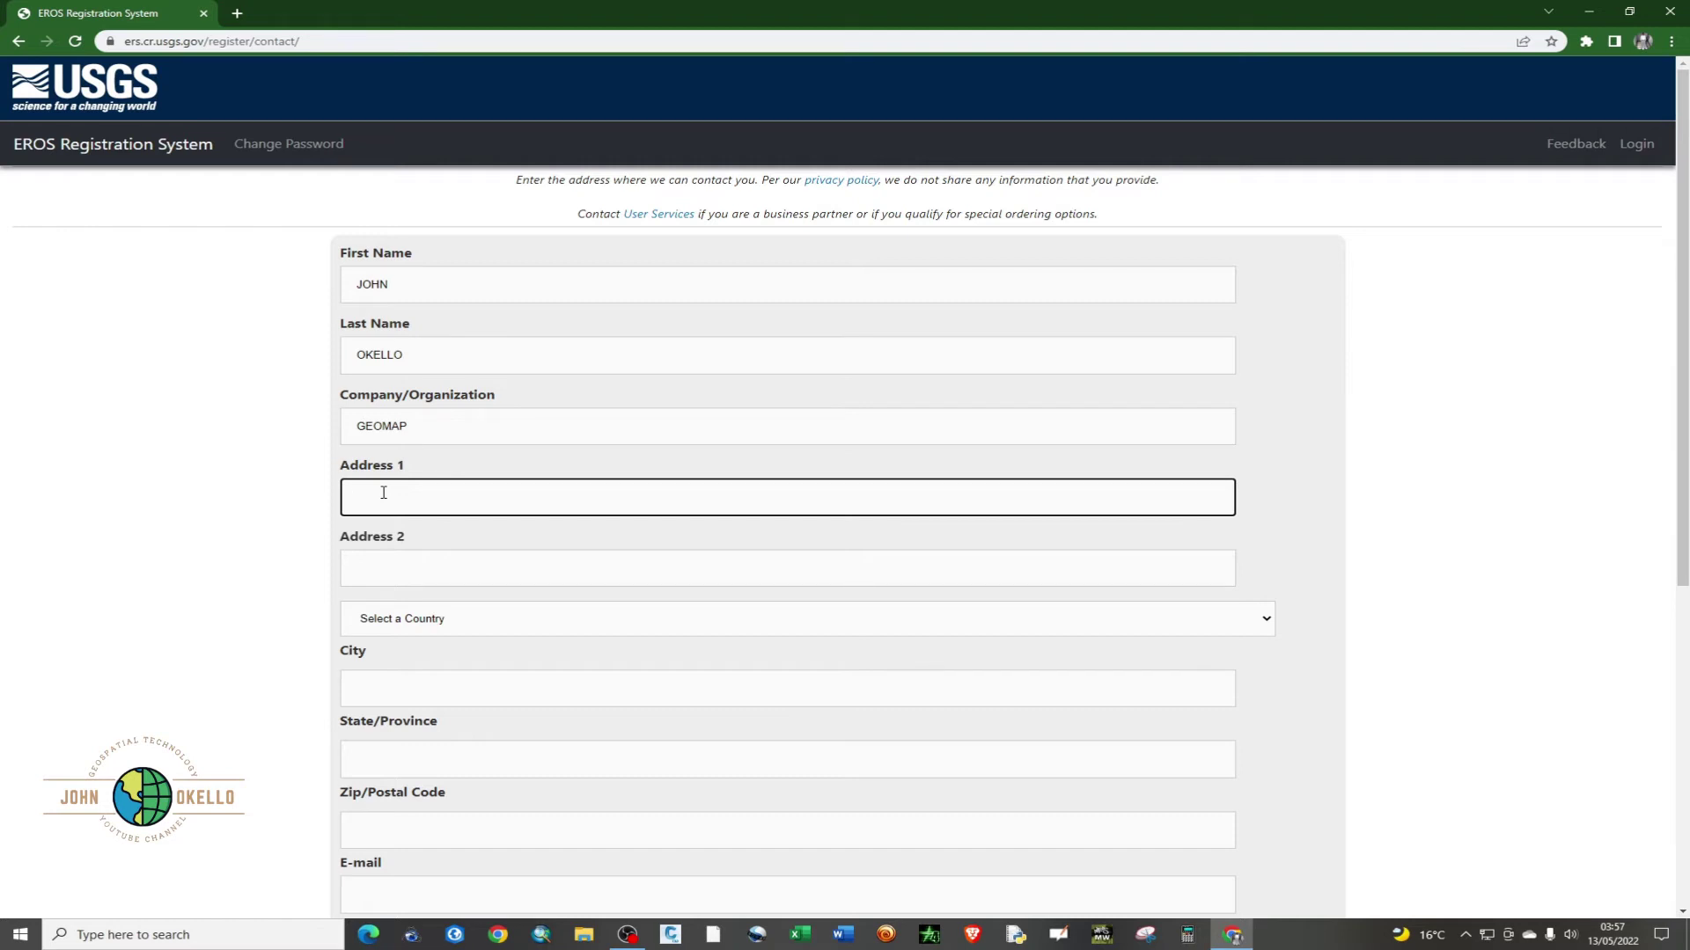
pyautogui.click(388, 622)
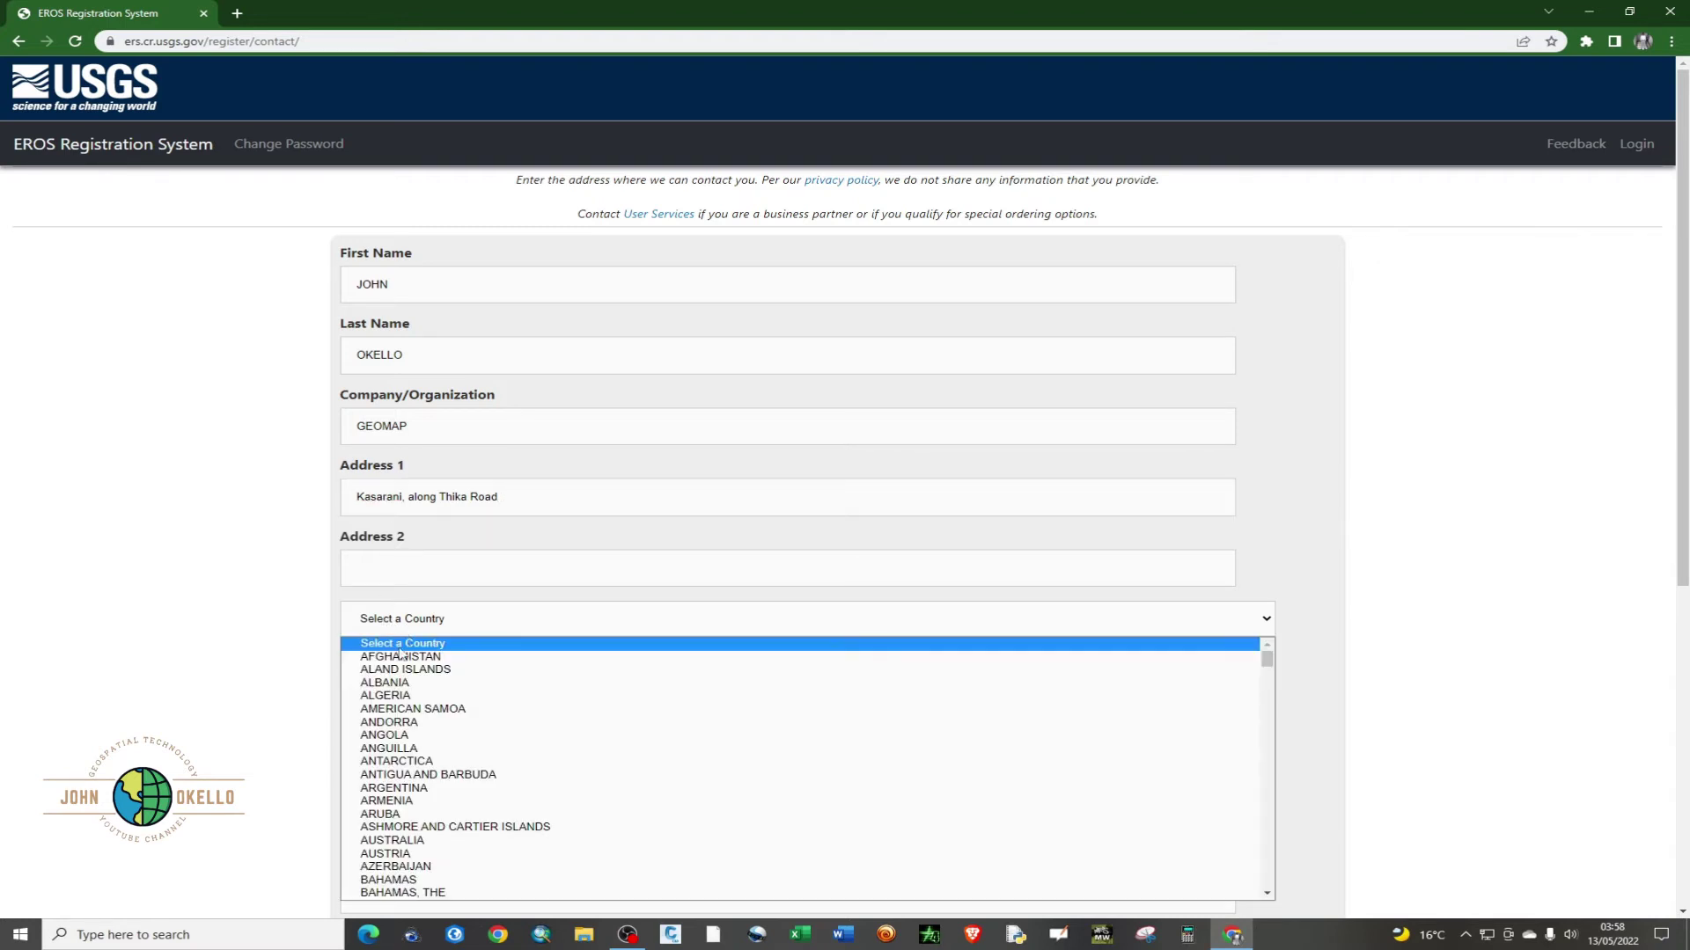
pyautogui.scroll(-20, 413, 704)
pyautogui.scroll(3, 418, 712)
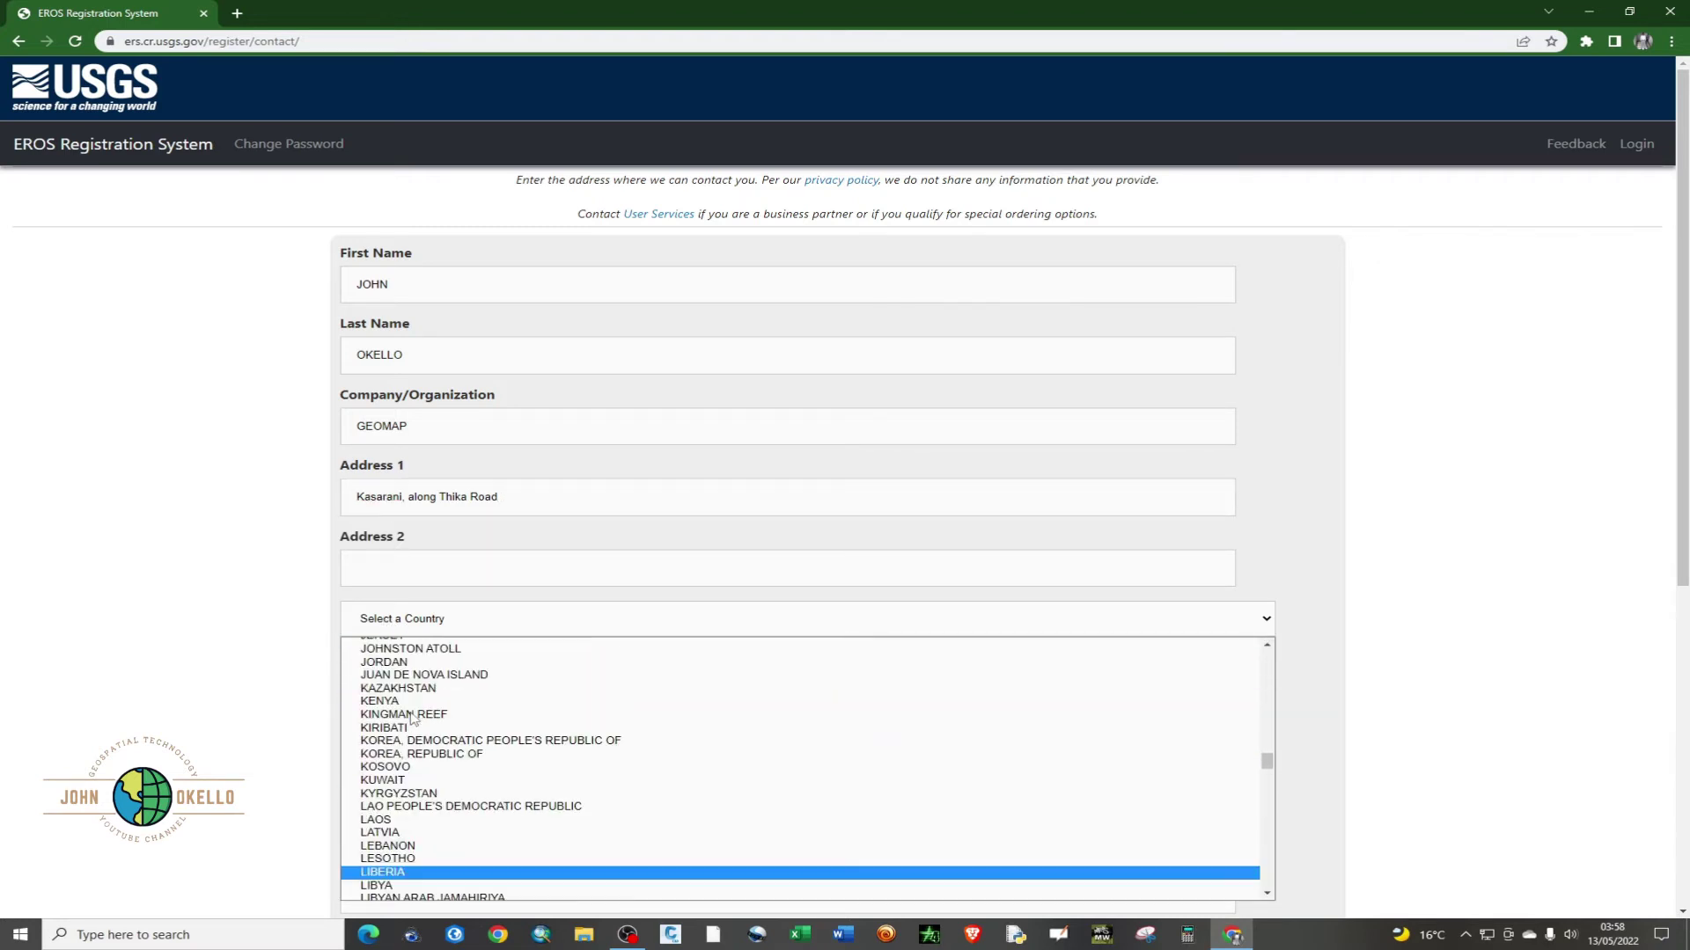
pyautogui.click(412, 699)
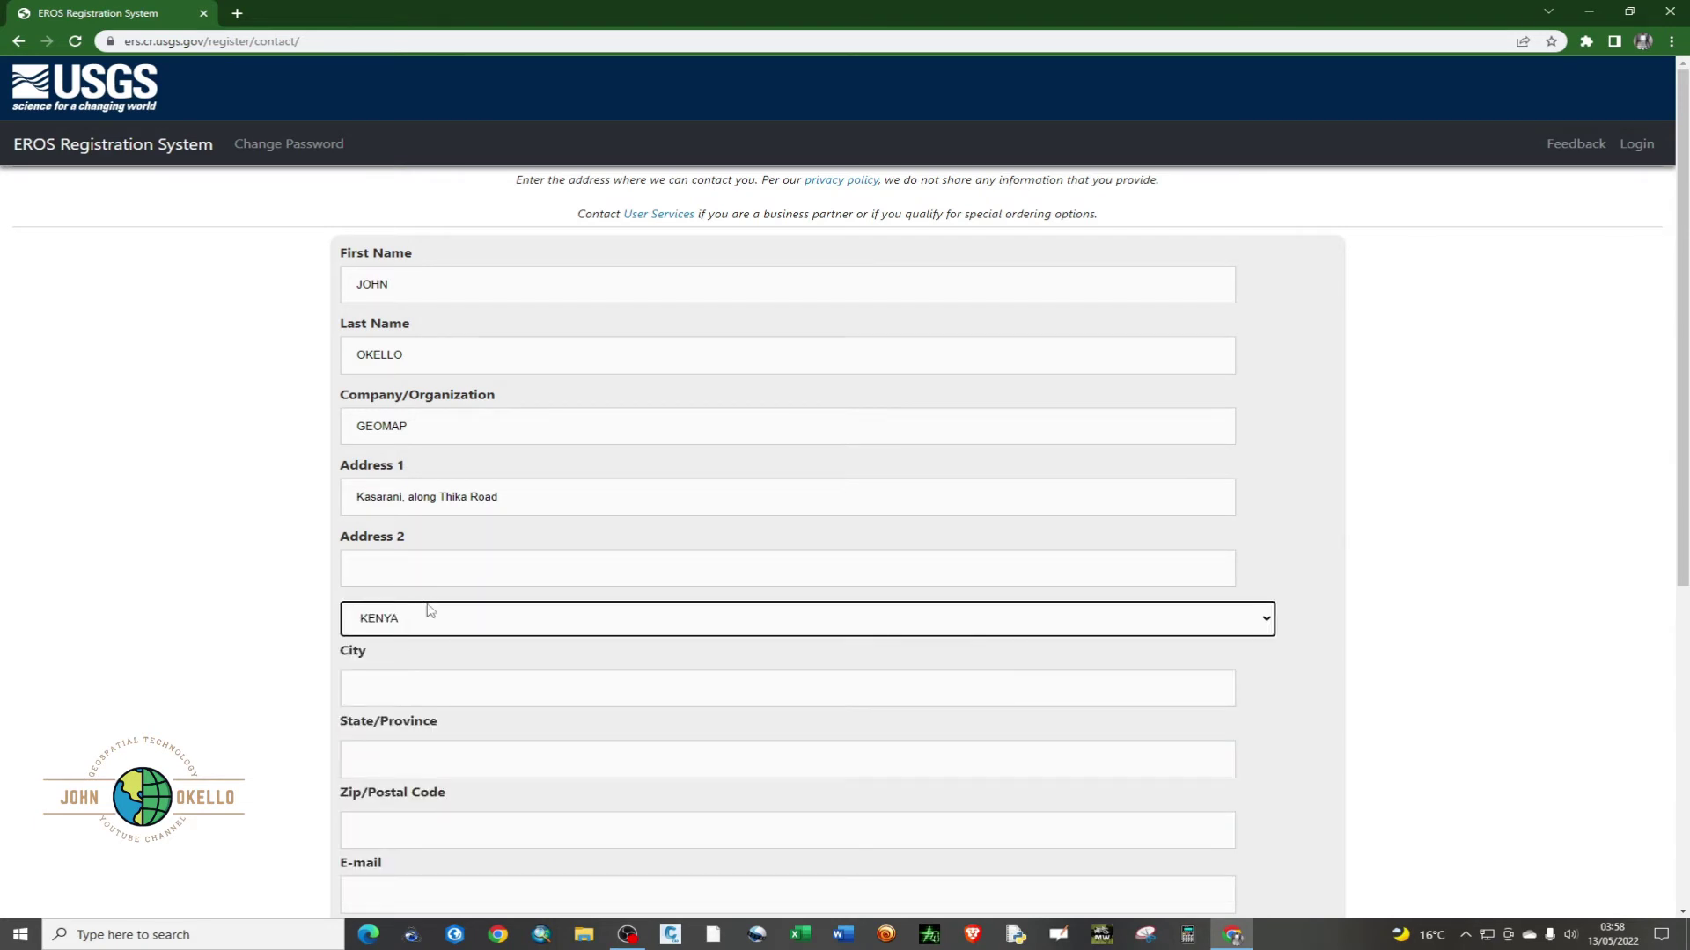
# - Enter the contact's city, state/province and postal code
pyautogui.scroll(-1, 414, 616)
pyautogui.click(387, 608)
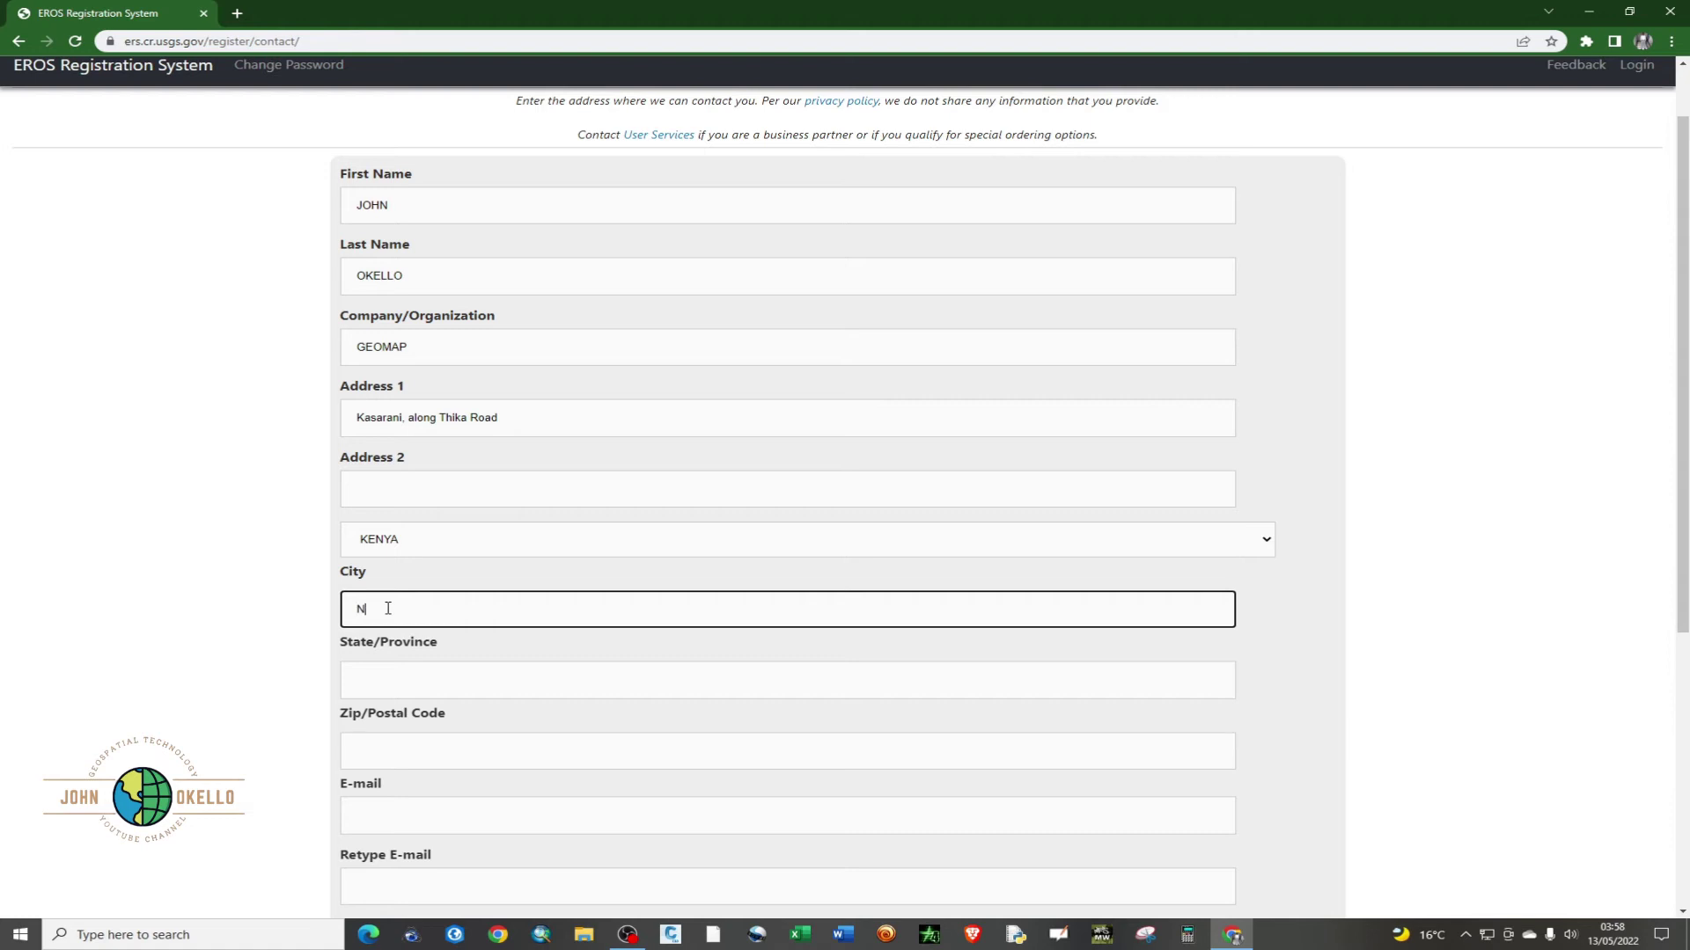
pyautogui.write('airobi')
pyautogui.click(414, 677)
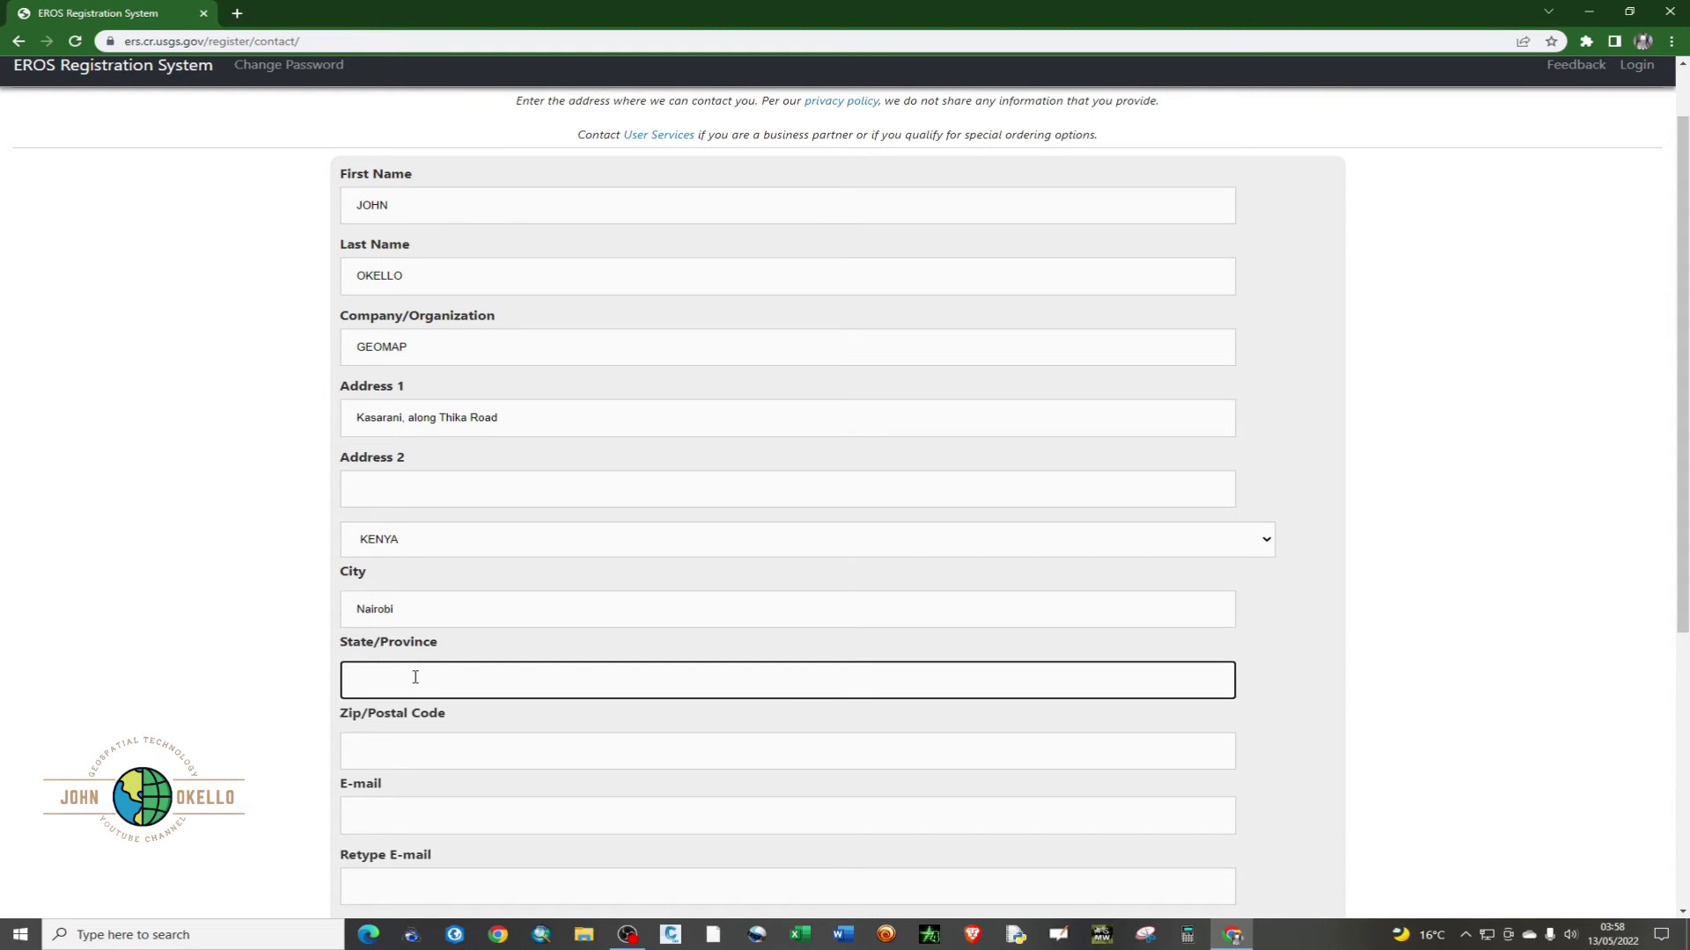
pyautogui.write('Nairobi')
pyautogui.click(391, 747)
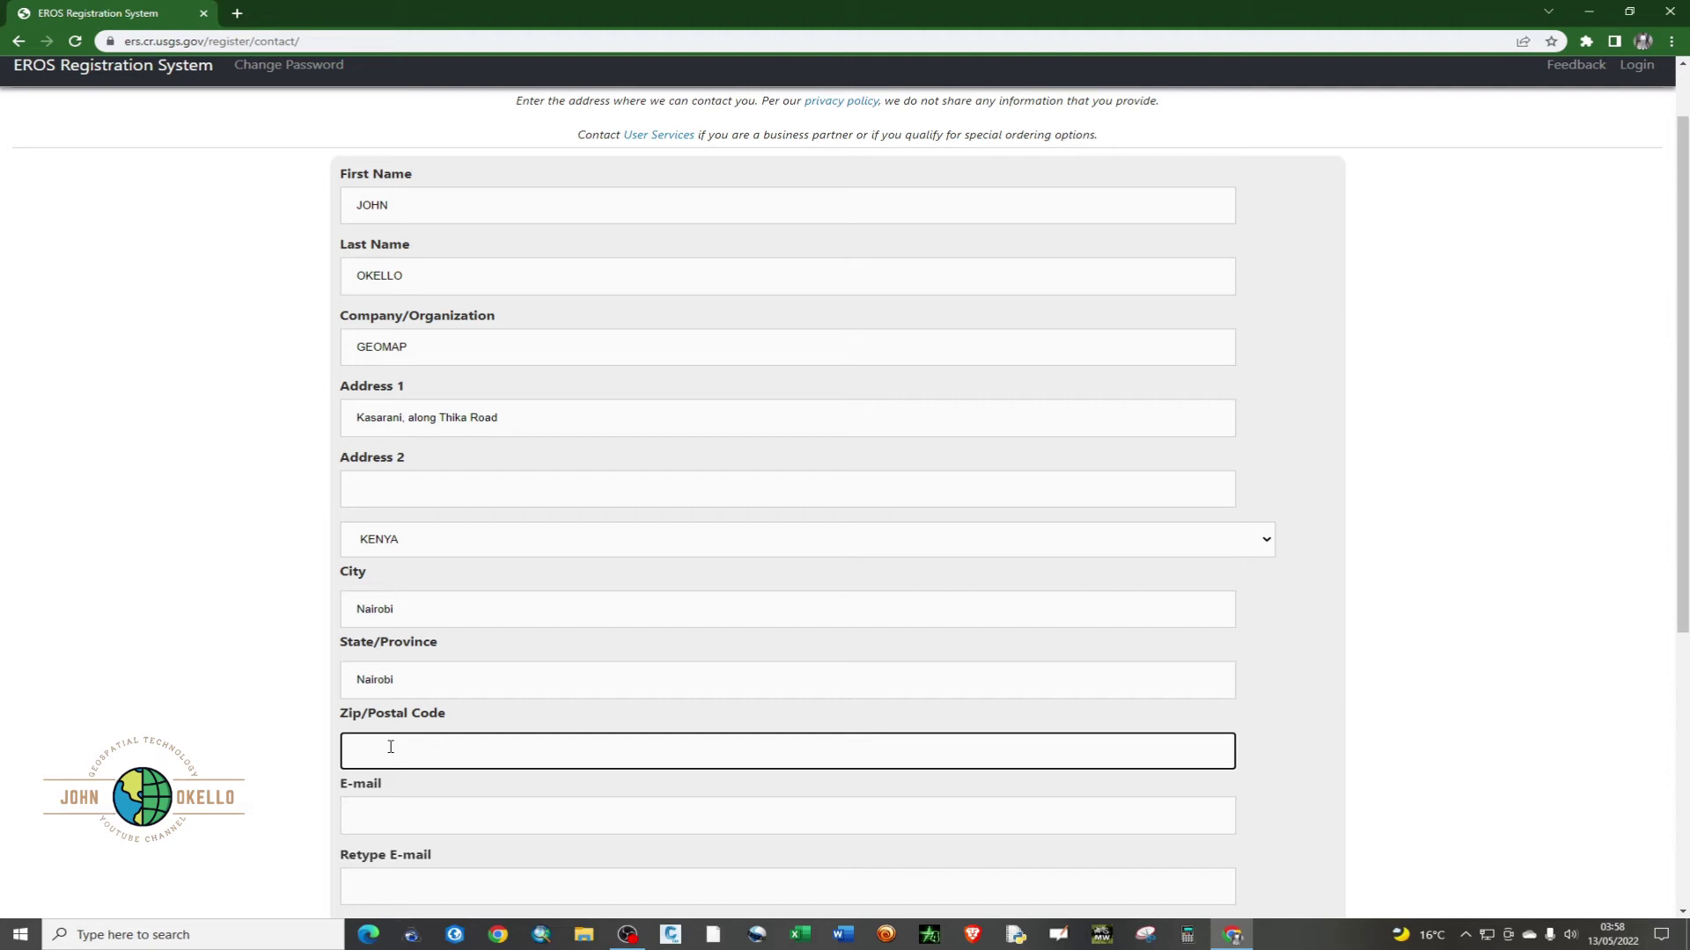
pyautogui.write('22')
pyautogui.write('-00100')
pyautogui.scroll(-2, 390, 747)
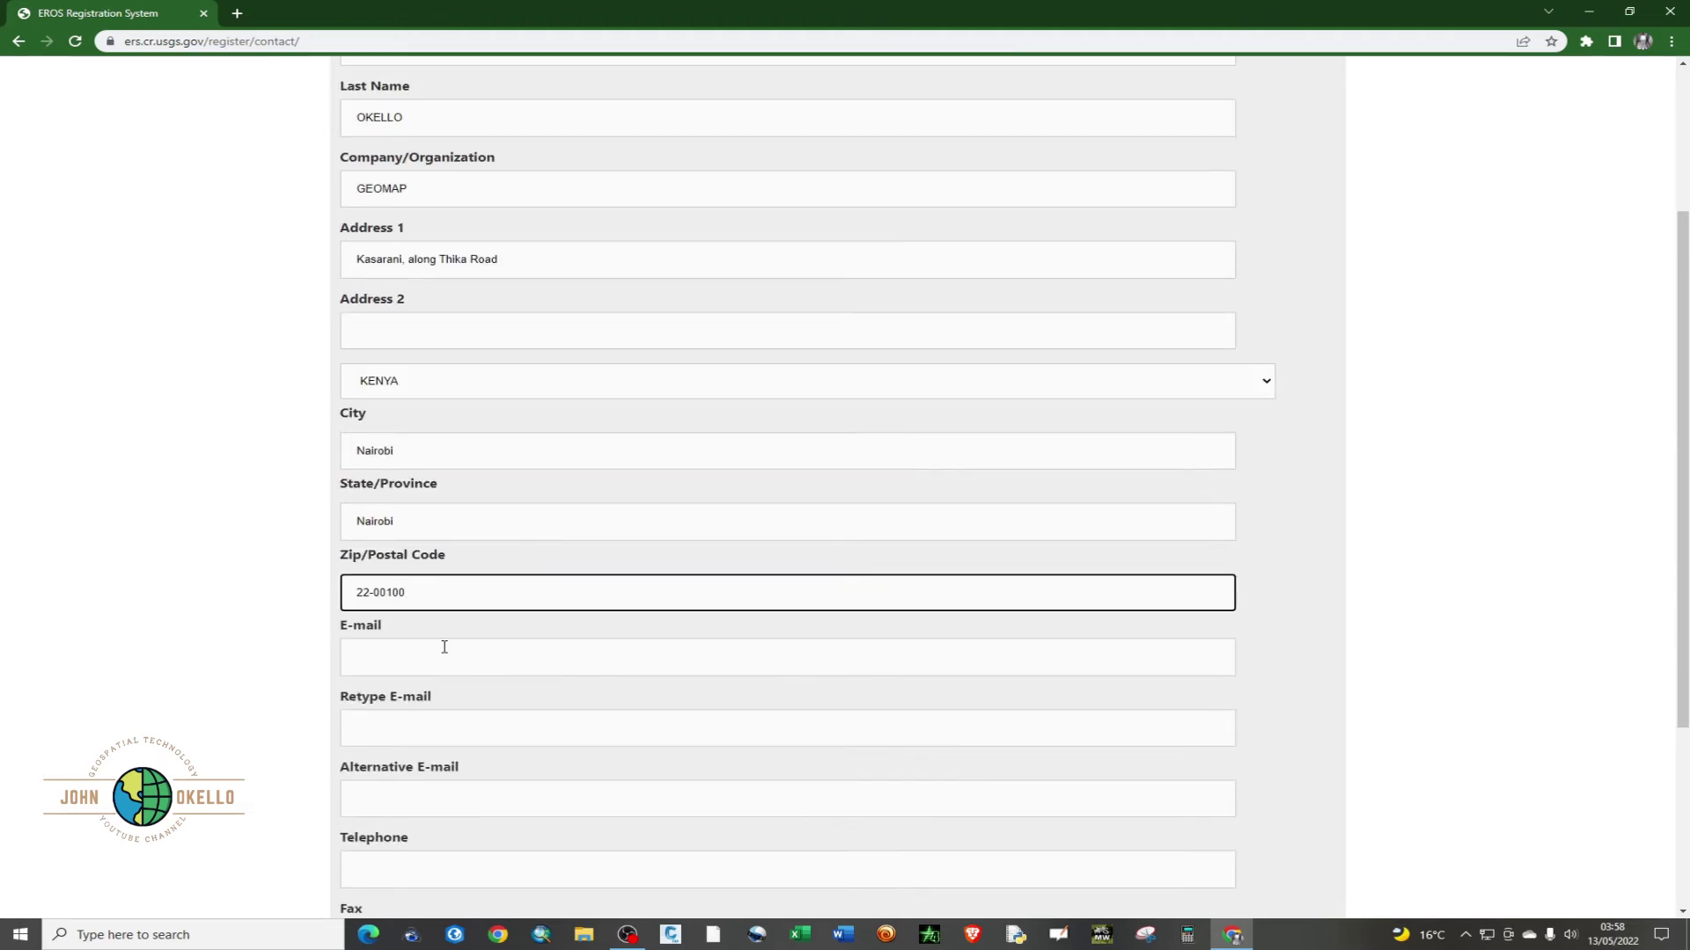
# - Enter the contact's e-mail address and paste it into the Retype E-mail field
pyautogui.click(396, 650)
pyautogui.scroll(-1, 396, 651)
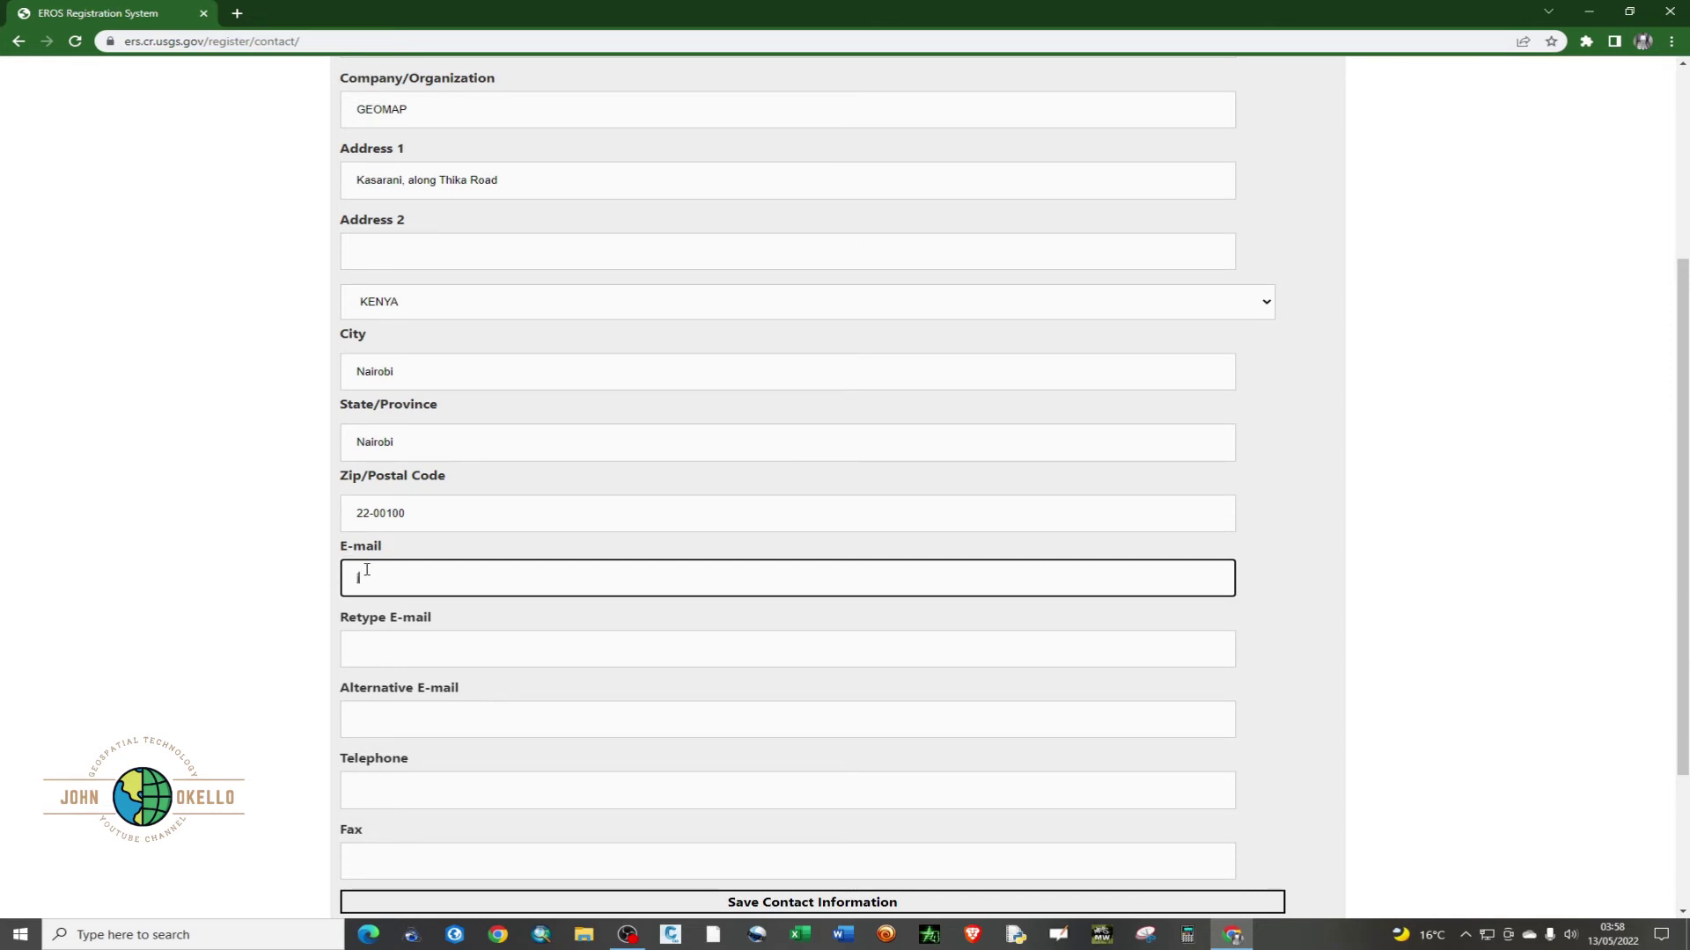
pyautogui.moveTo(490, 579); pyautogui.dragTo(343, 620)
pyautogui.hotkey('ctrl', 'c')
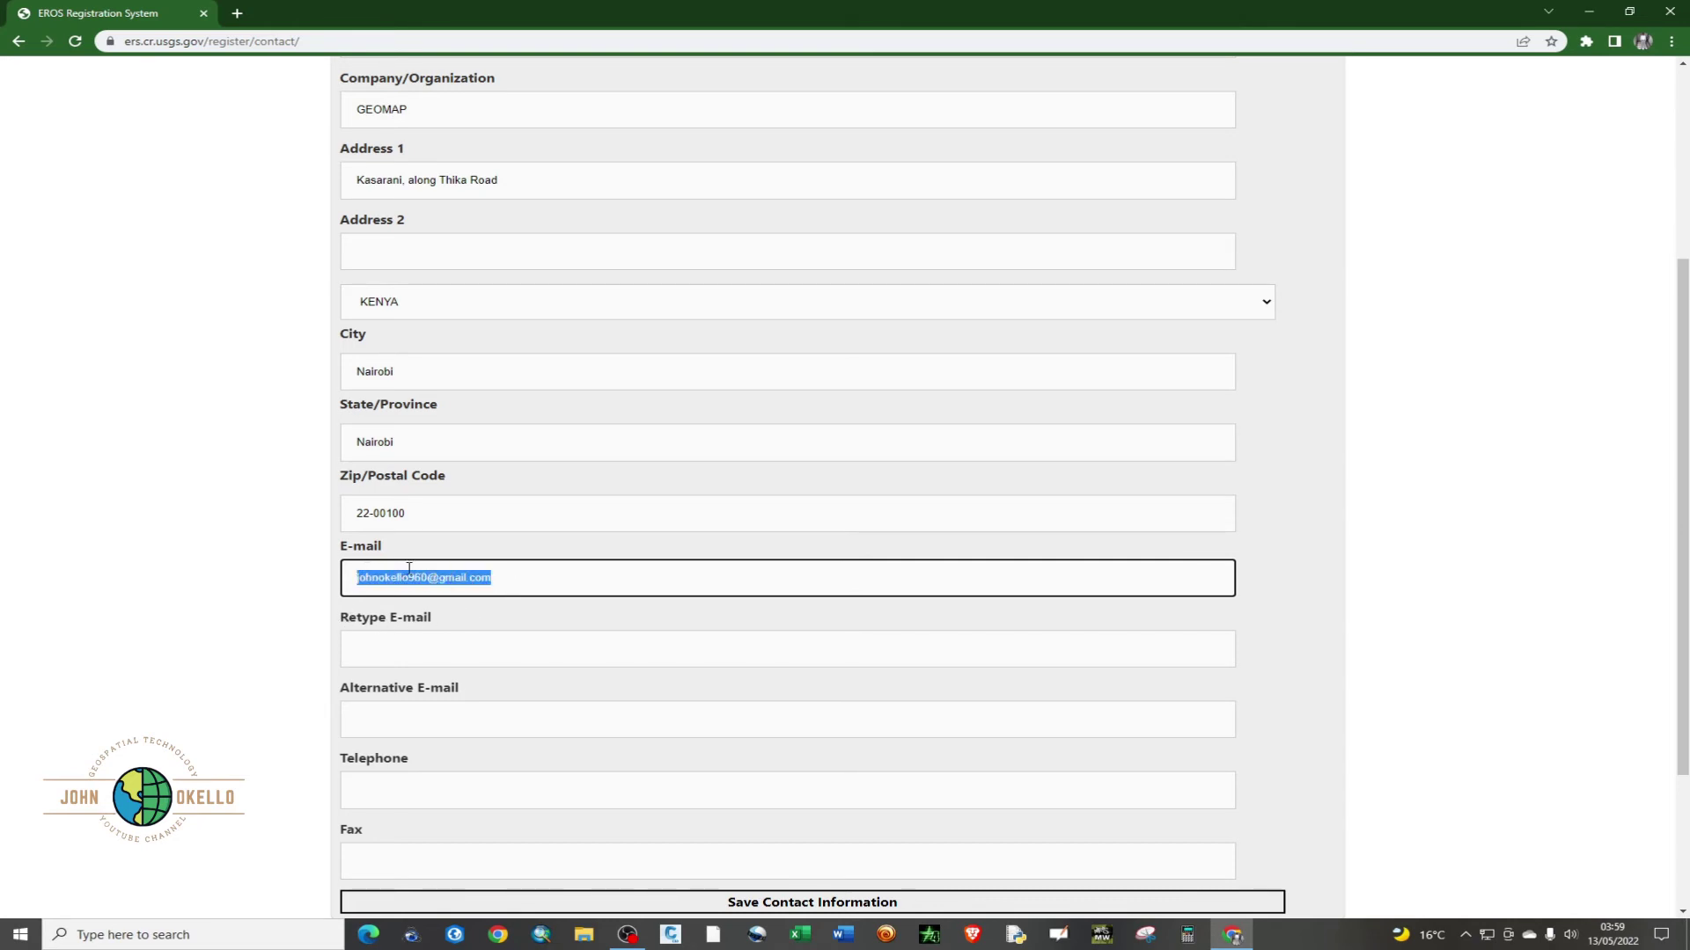
pyautogui.click(449, 653)
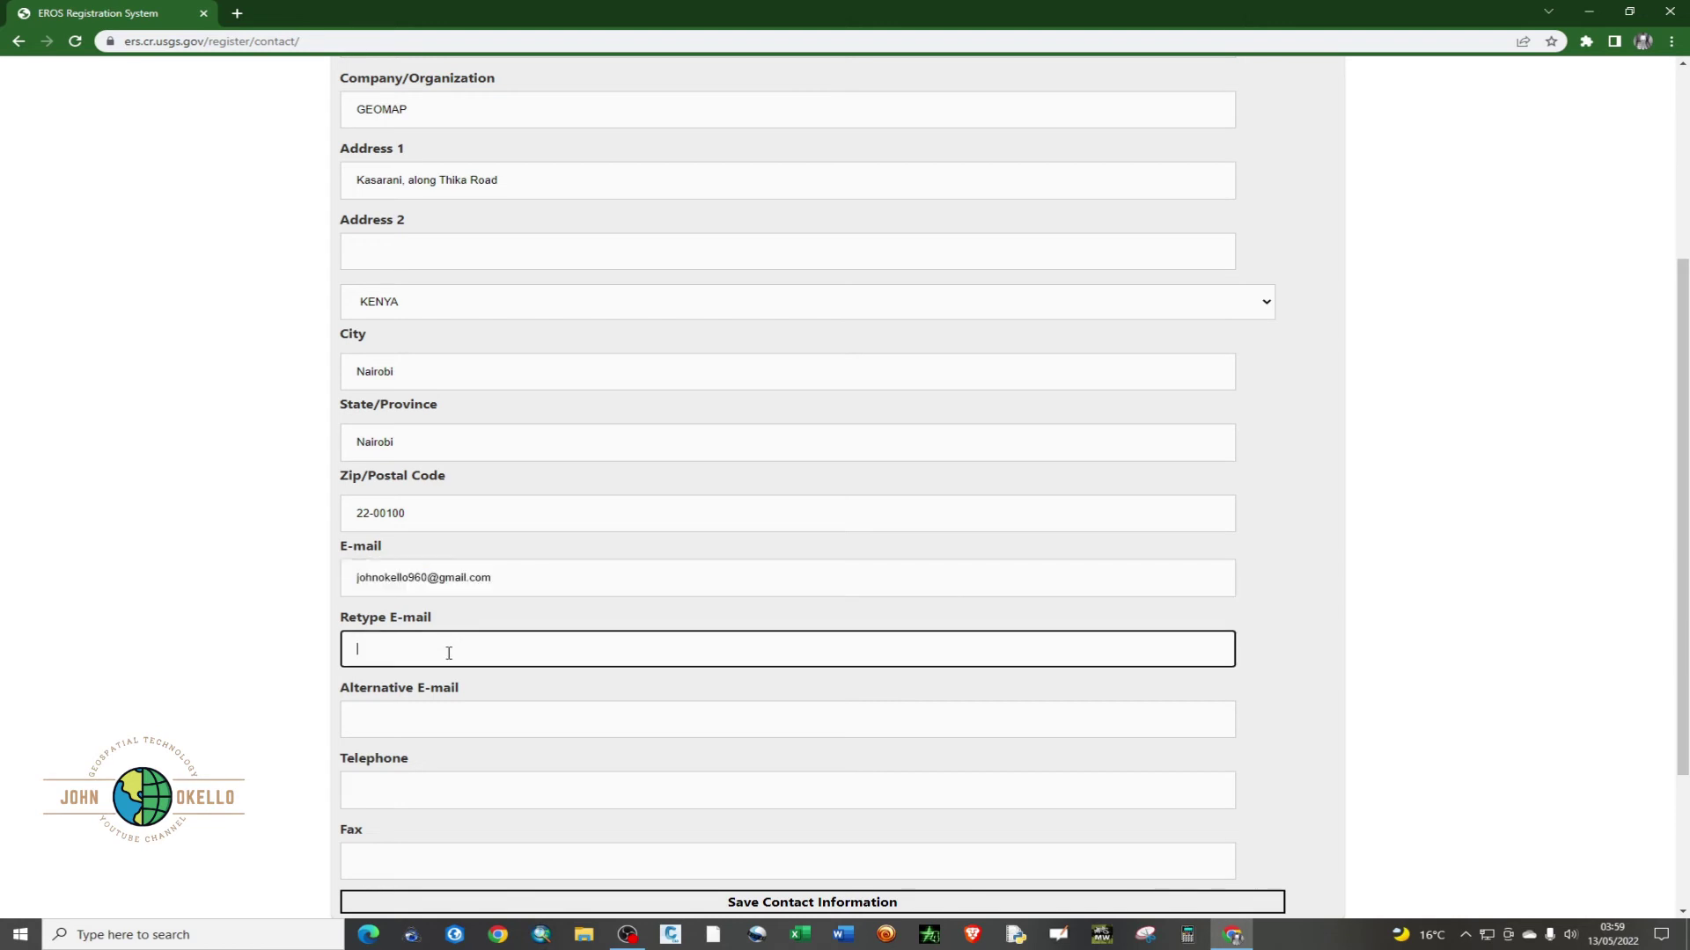
pyautogui.hotkey('ctrl', 'v')
# - Enter the contact's telephone number and save the contact information
pyautogui.scroll(-2, 426, 709)
pyautogui.click(417, 630)
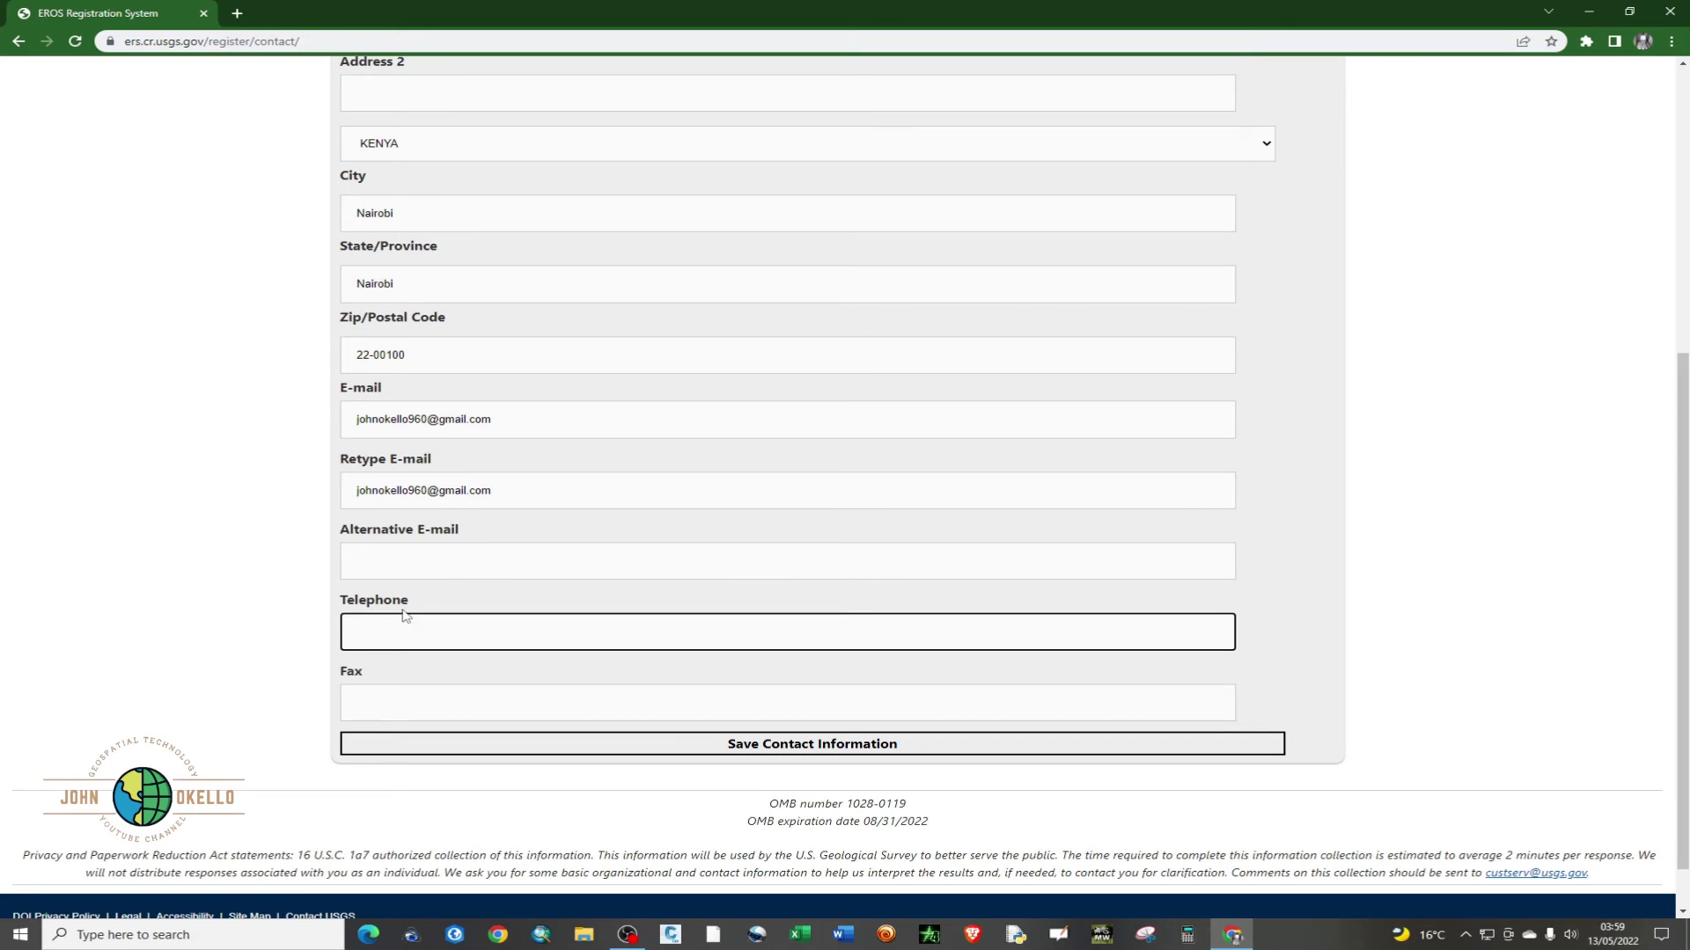
pyautogui.write('254')
pyautogui.press('BackSpace')
pyautogui.press('BackSpace')
pyautogui.click(709, 747)
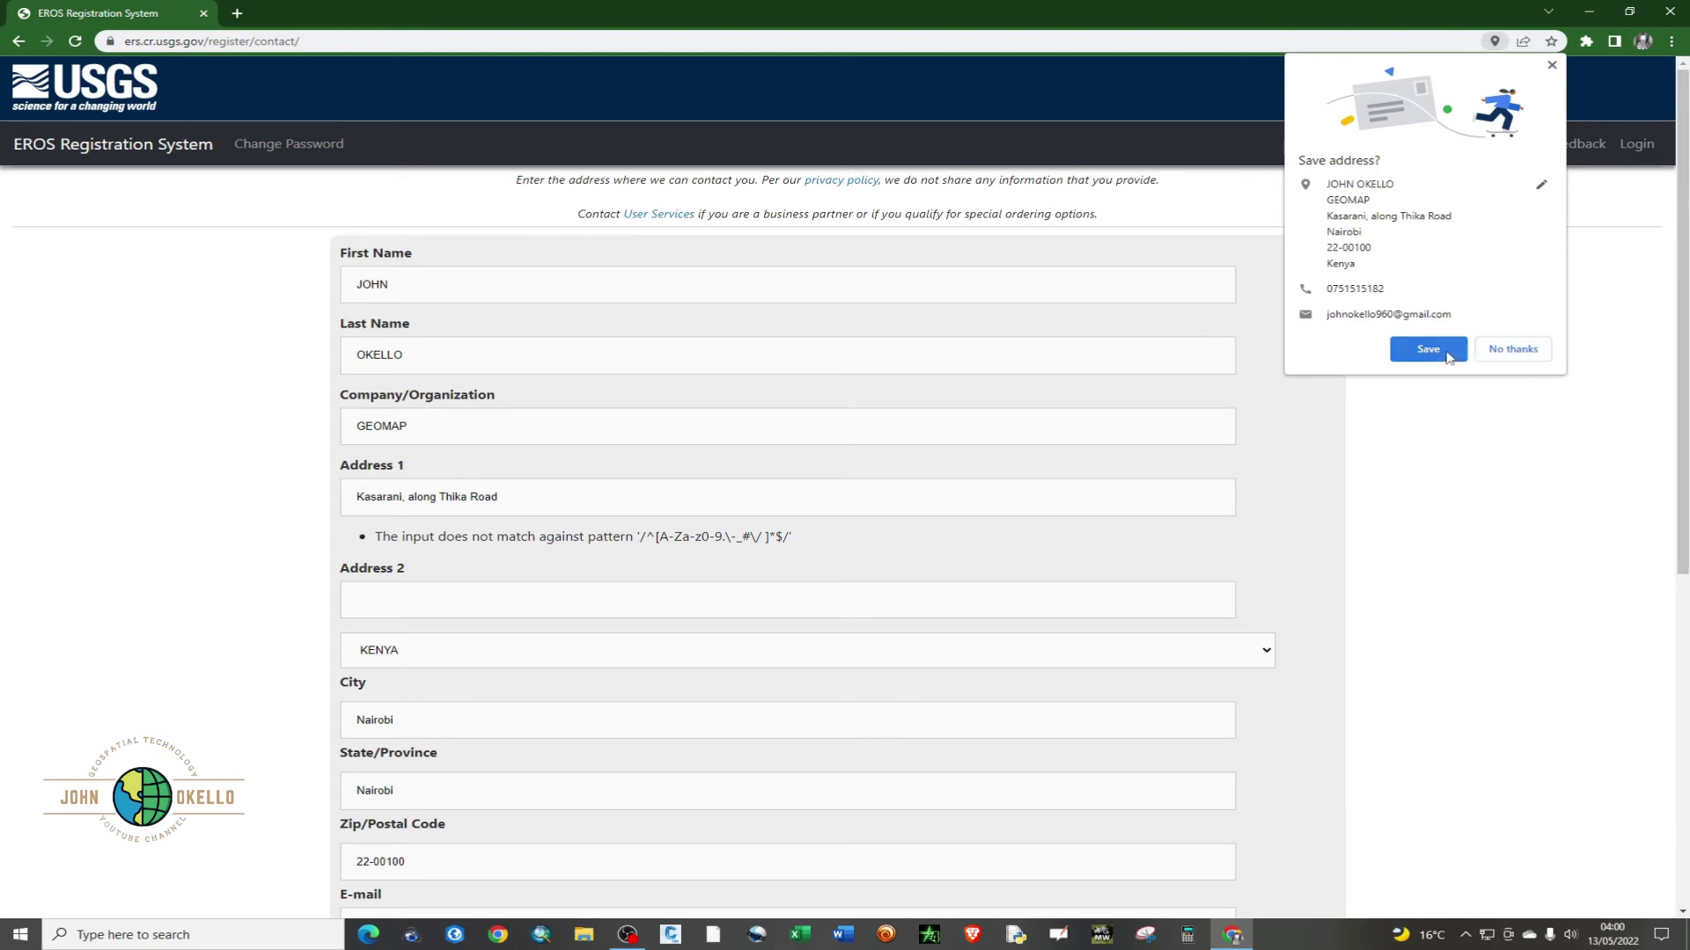
# - Submit the registration, return to the sign-in page, and open a new browser tab
pyautogui.click(1428, 349)
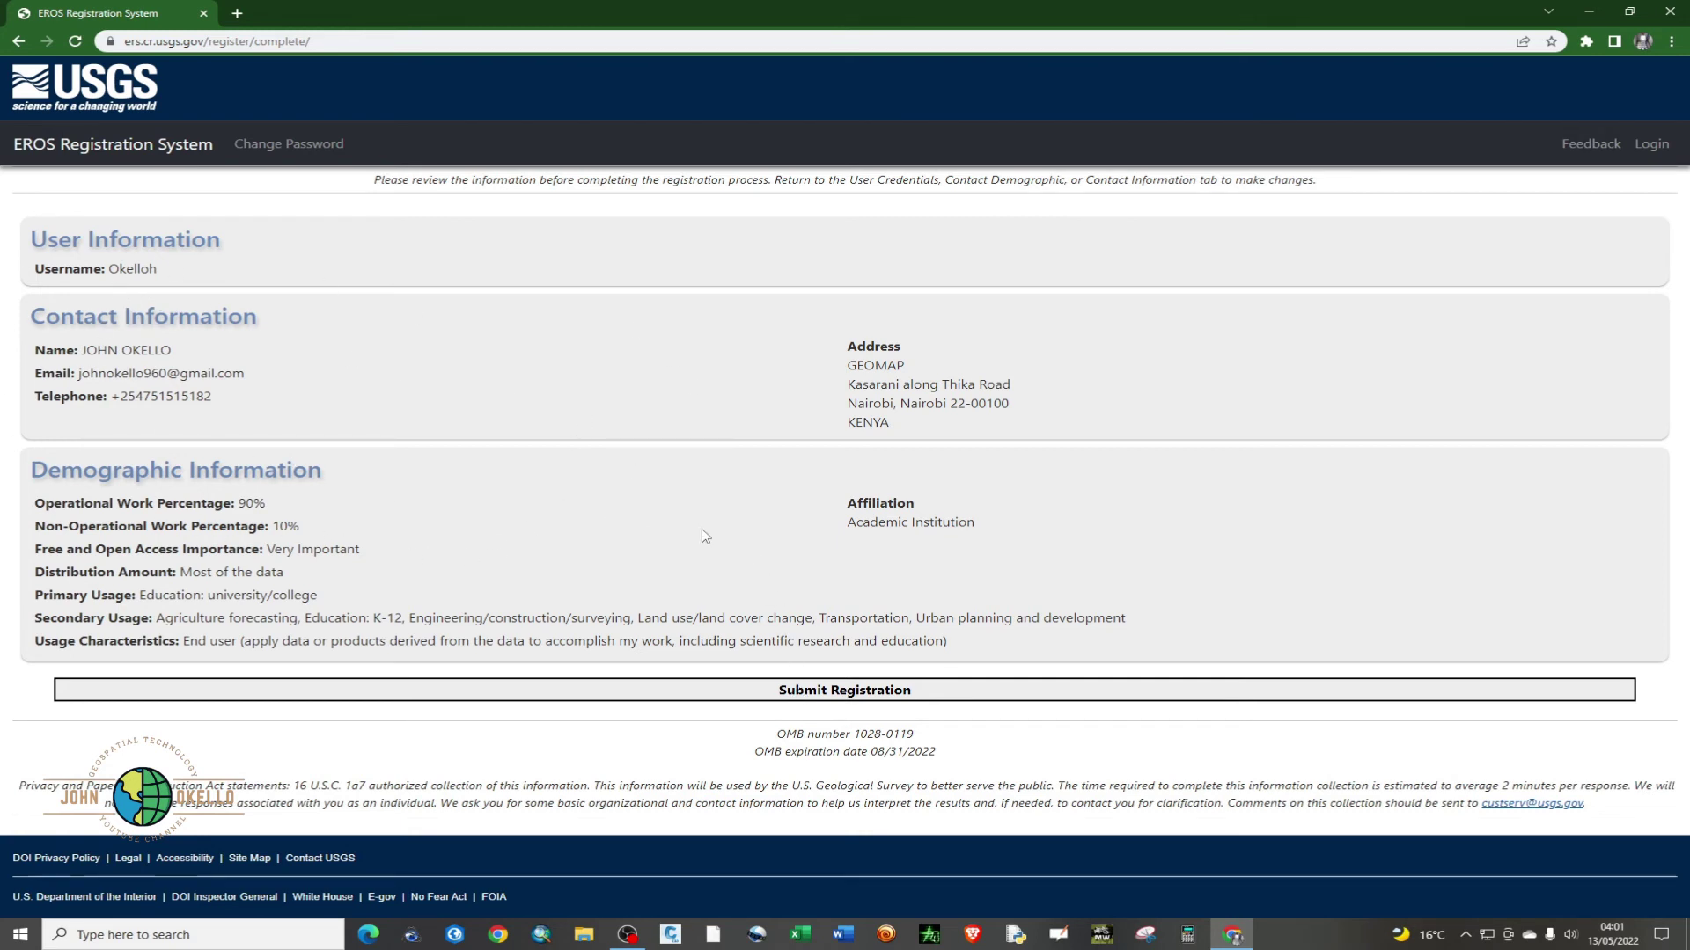
pyautogui.click(845, 695)
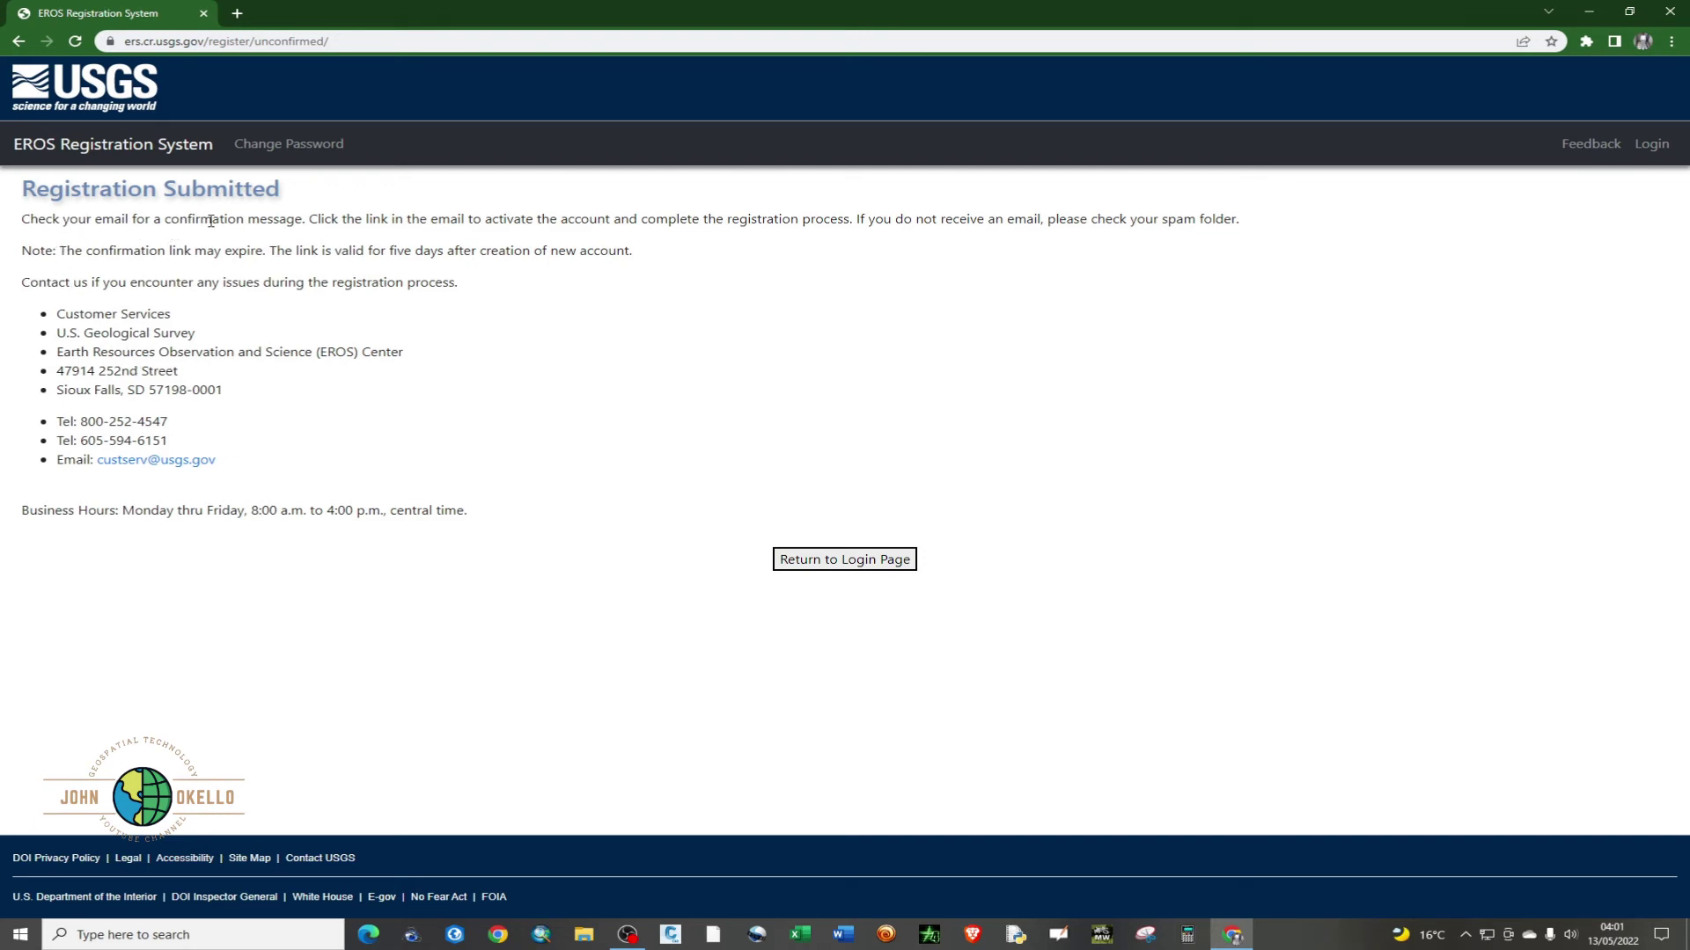
pyautogui.click(838, 563)
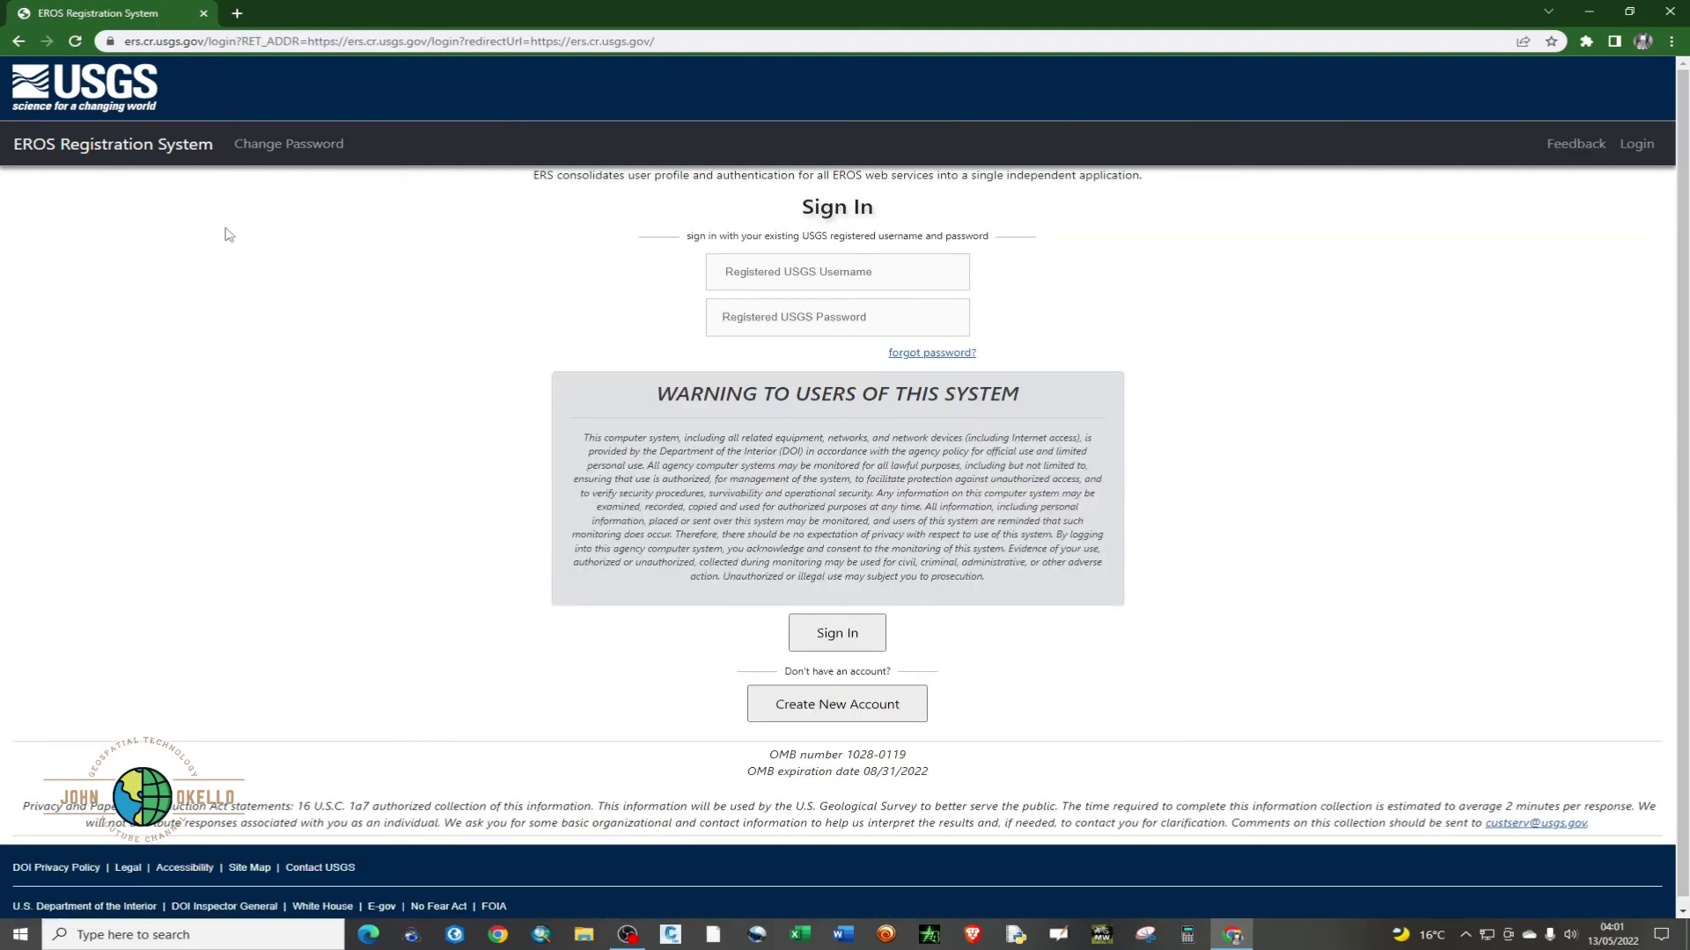
pyautogui.click(237, 13)
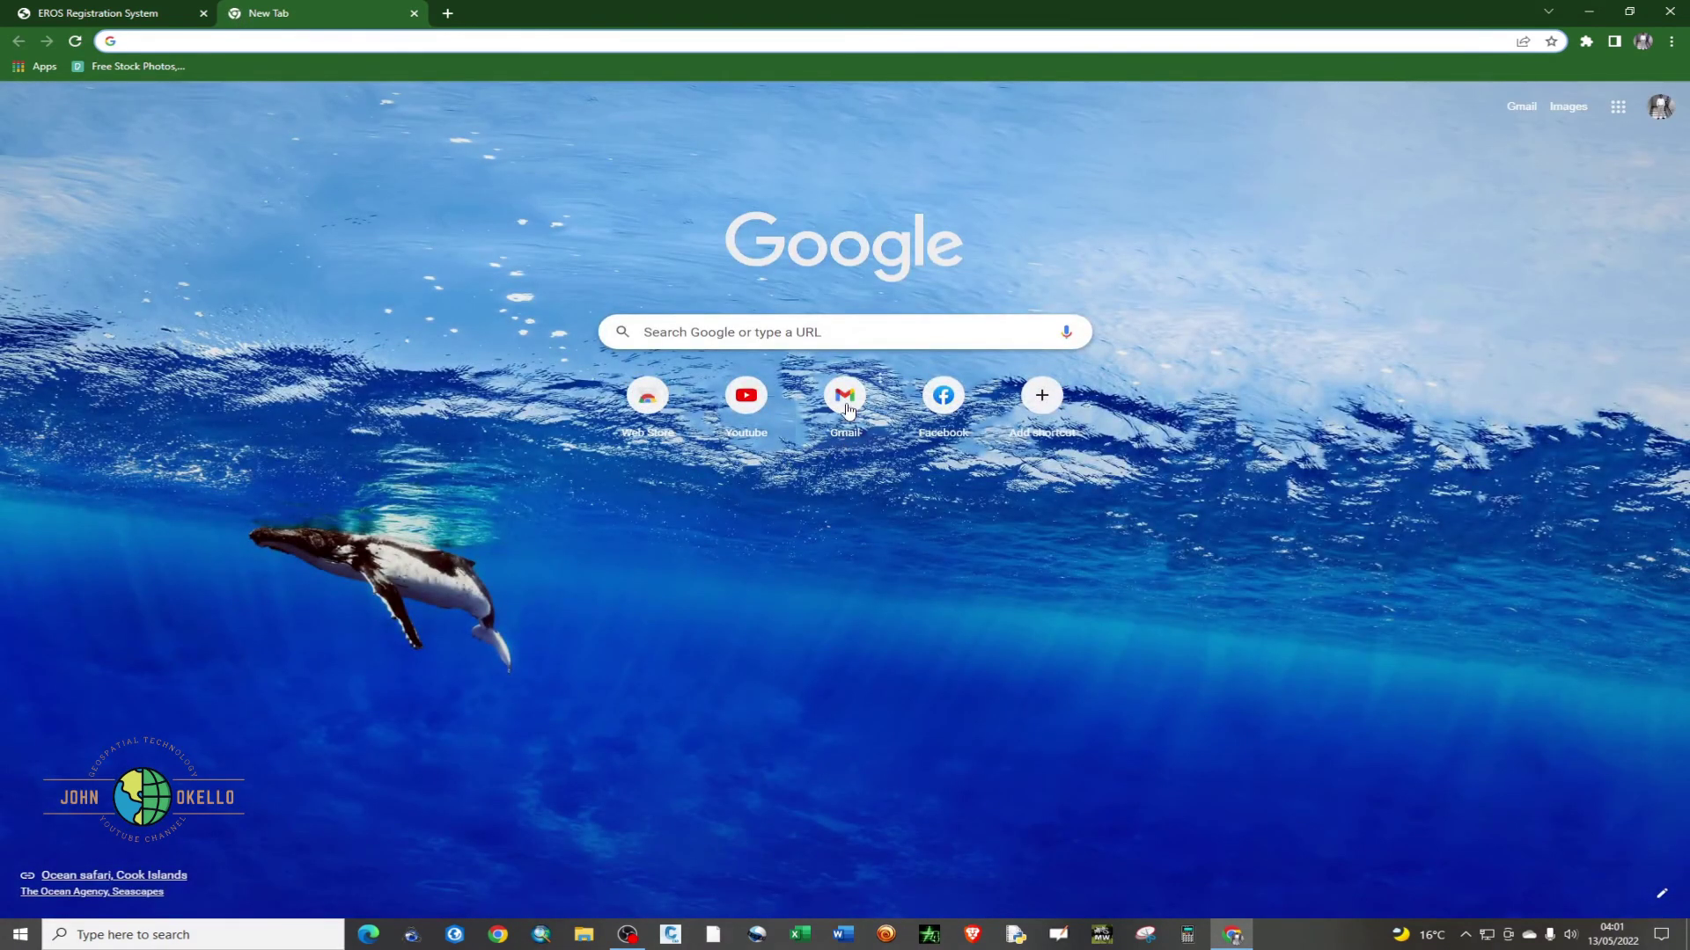
# - In Gmail, open the USGS Registration Confirmation email and follow its confirmation link
pyautogui.click(845, 401)
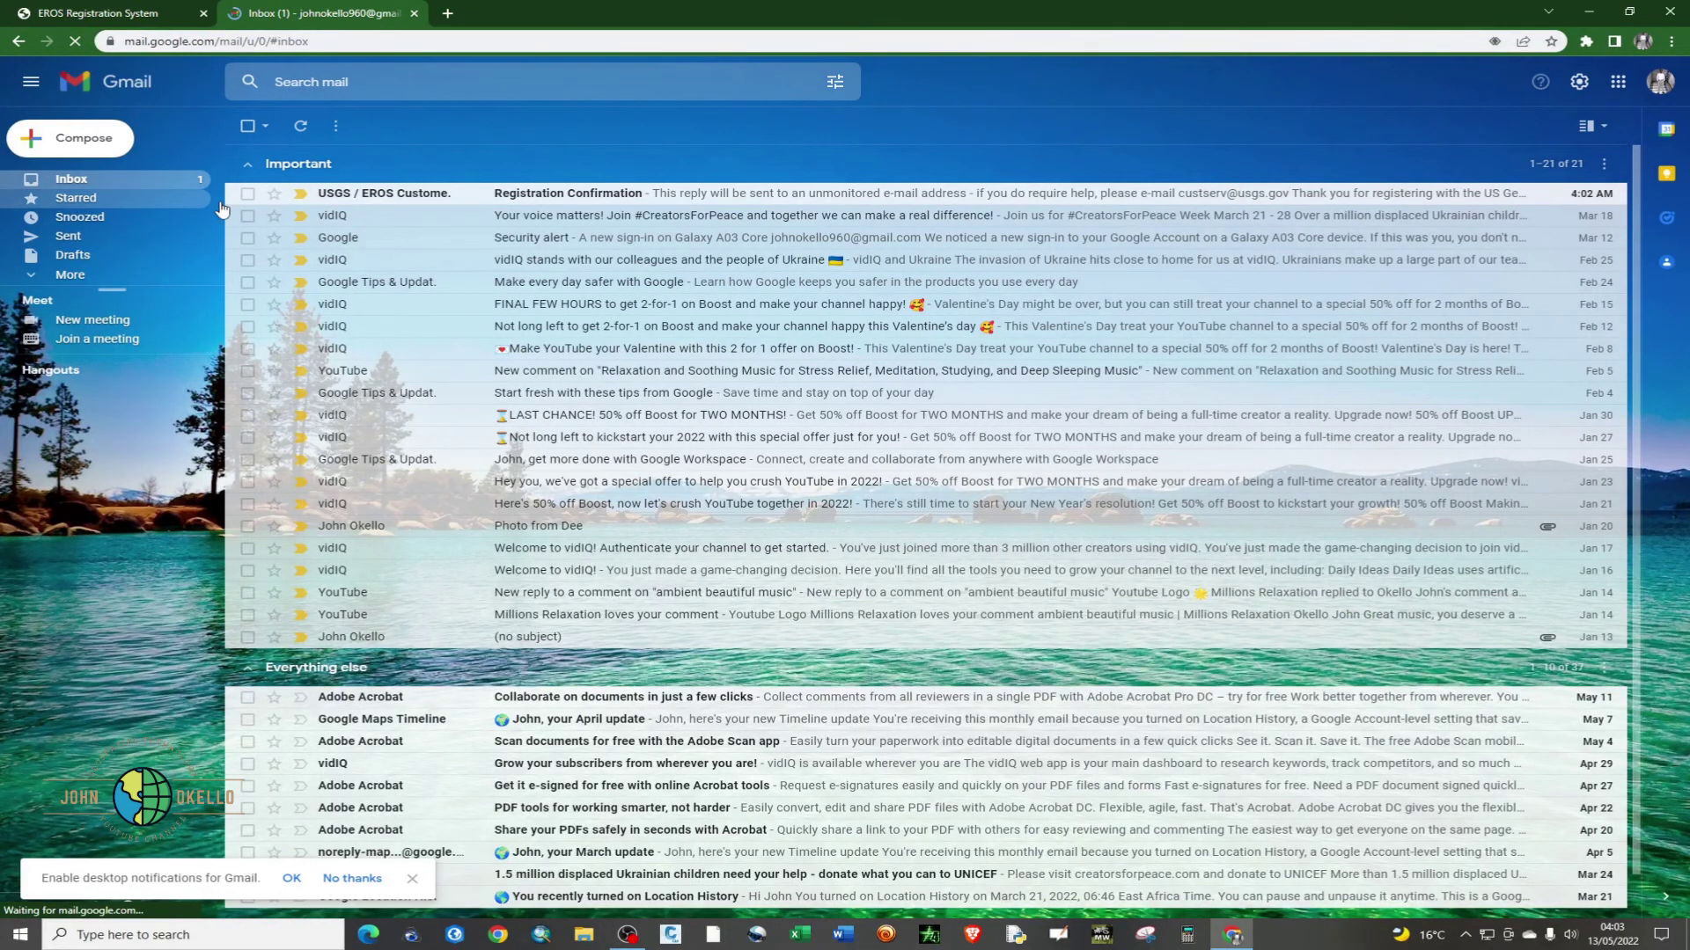
pyautogui.click(421, 196)
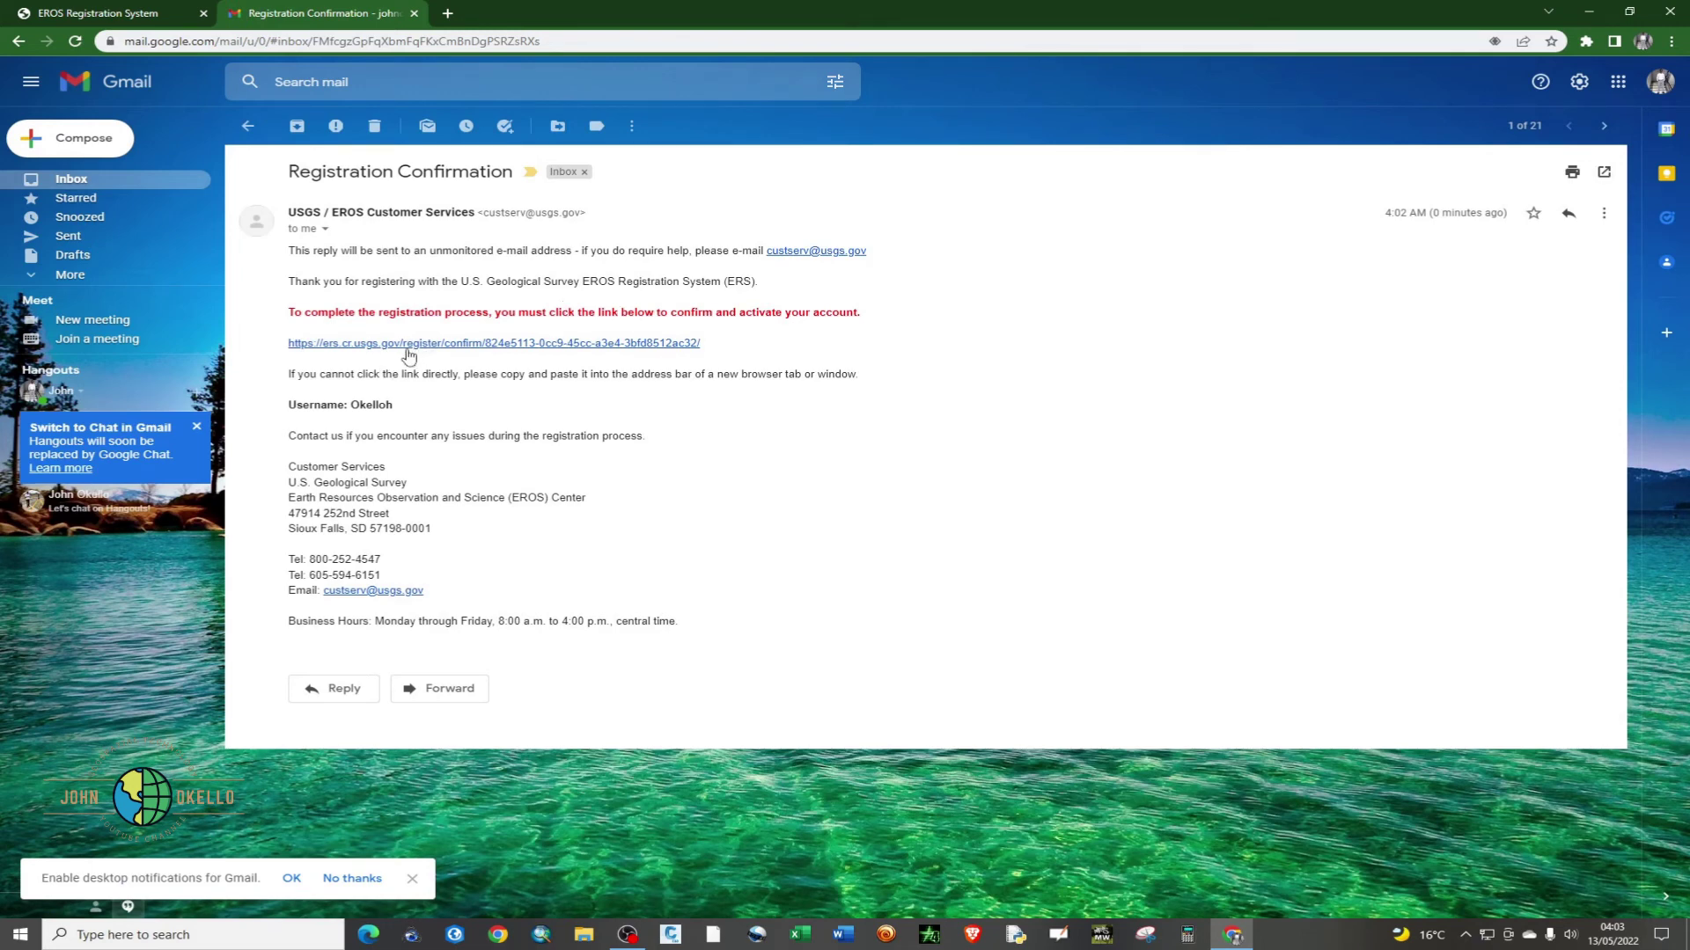
pyautogui.click(378, 351)
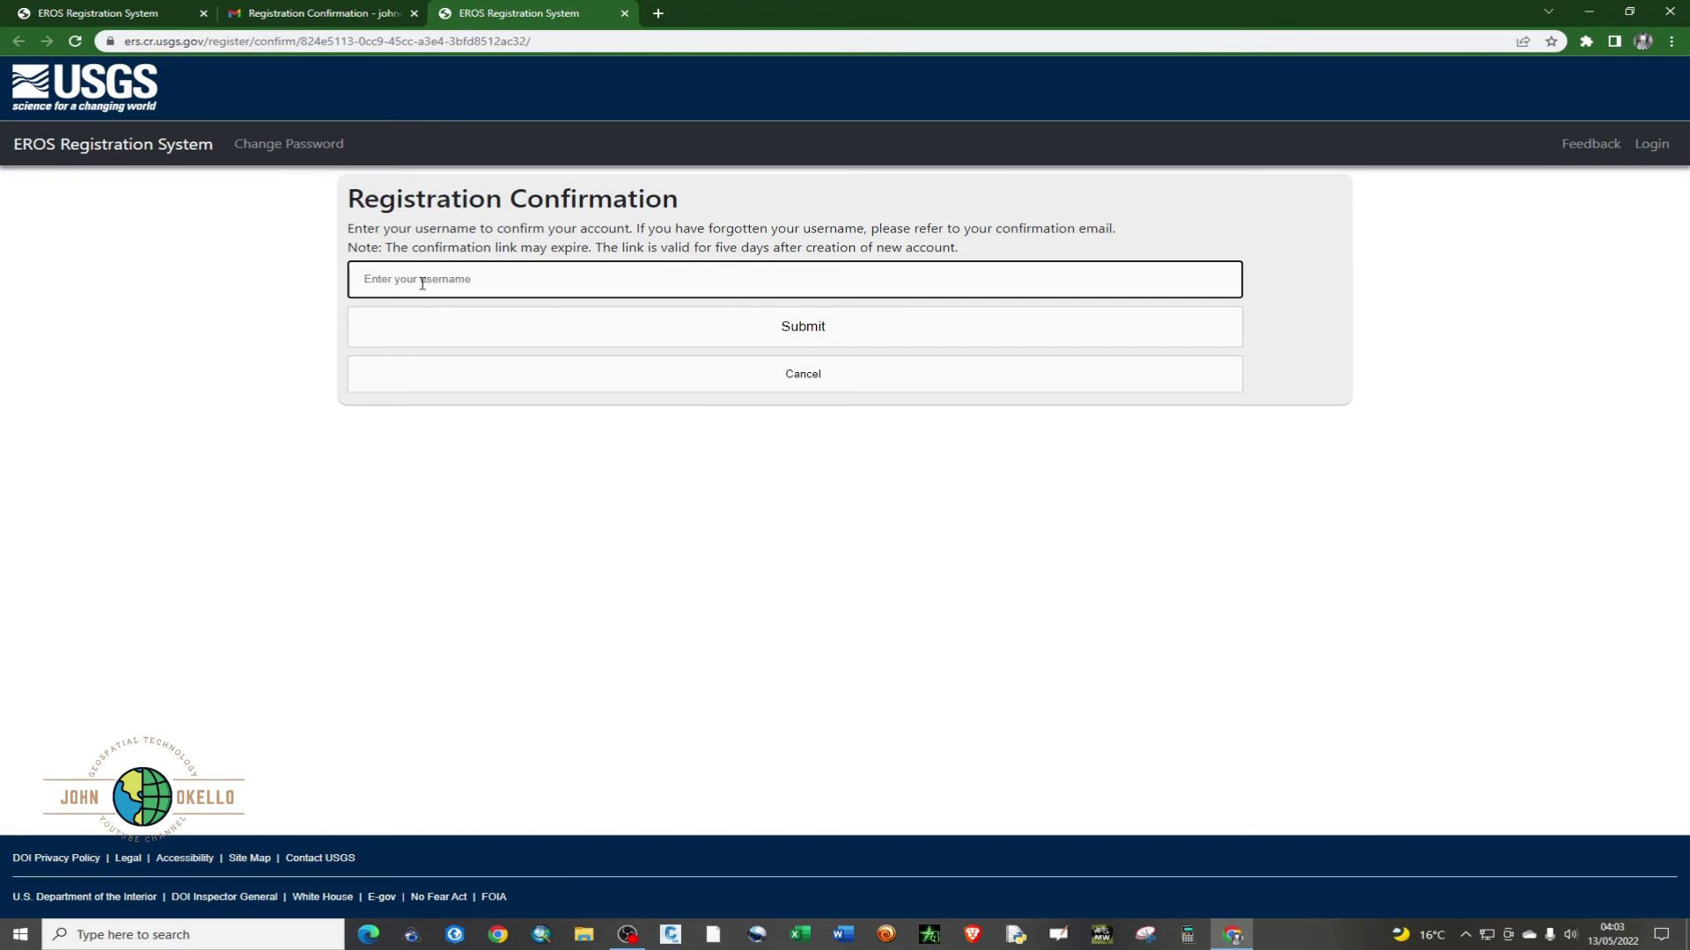
# - Confirm the new account by submitting the saved registered username
pyautogui.click(423, 282)
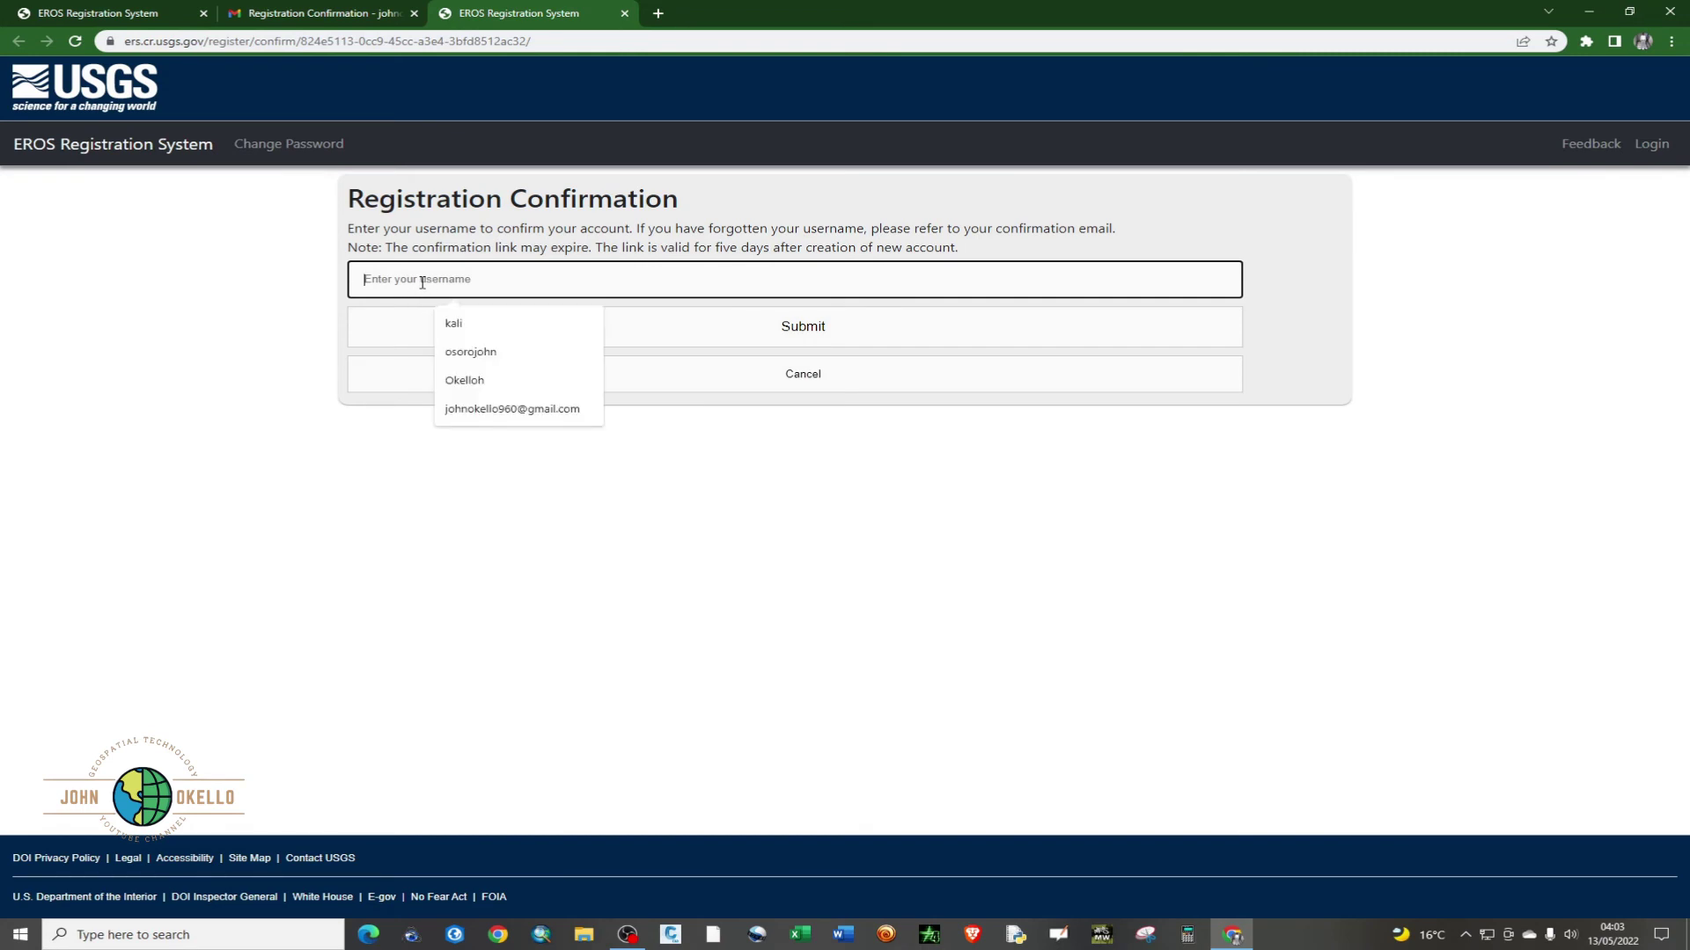
pyautogui.click(465, 381)
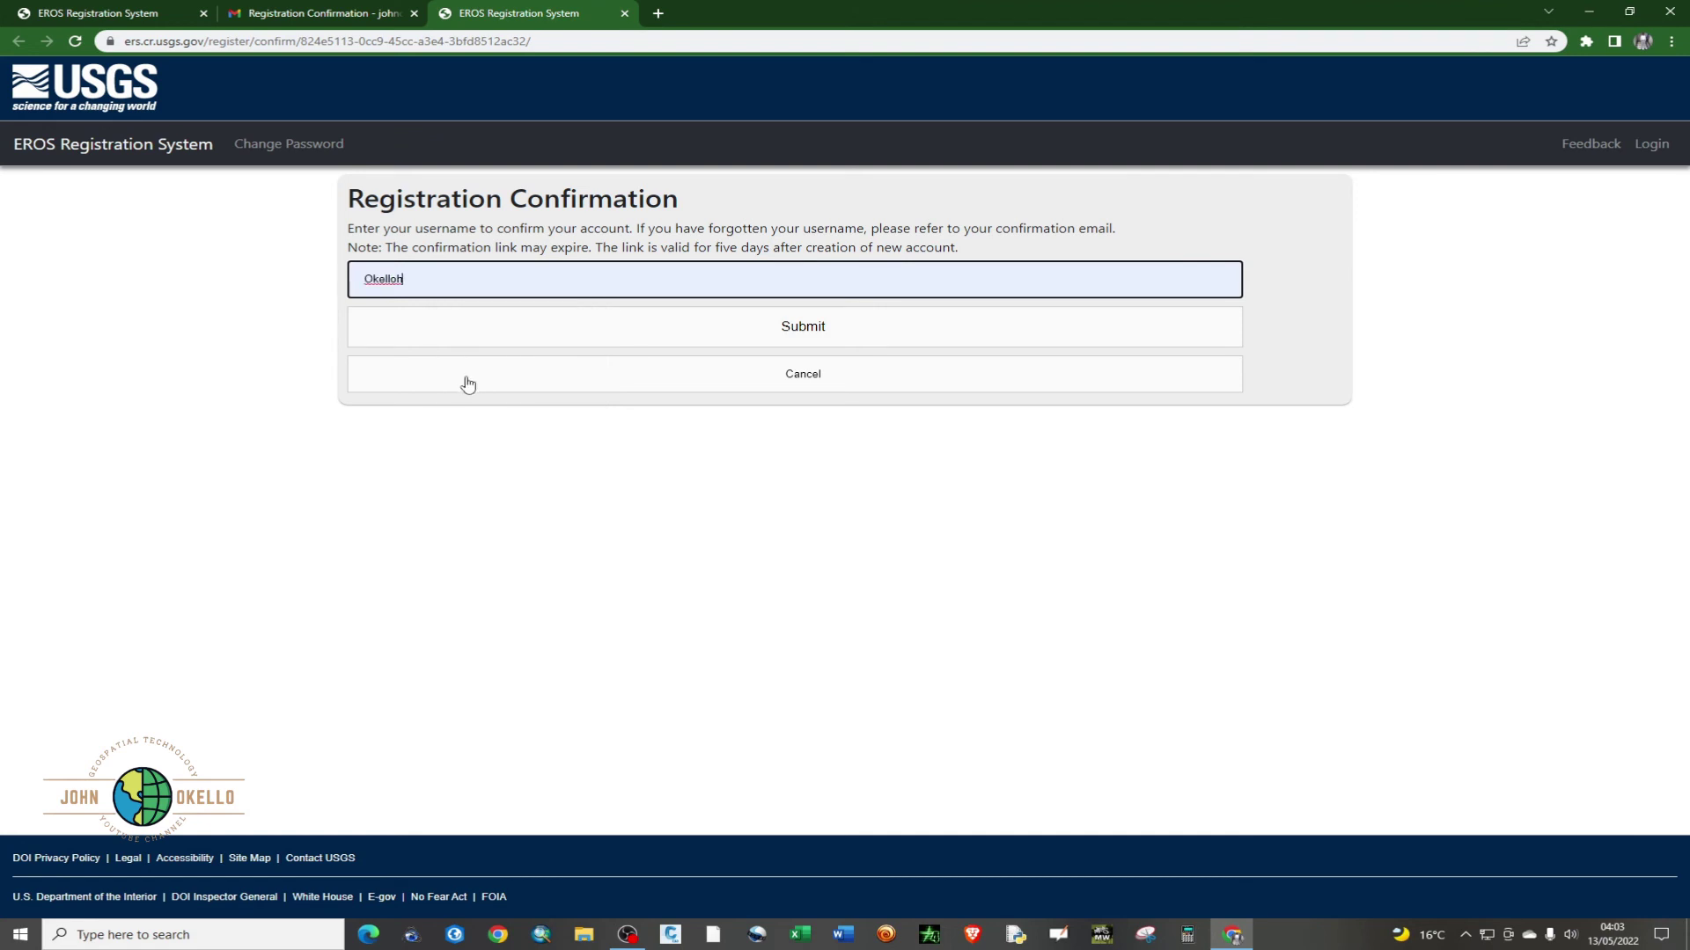
pyautogui.click(753, 338)
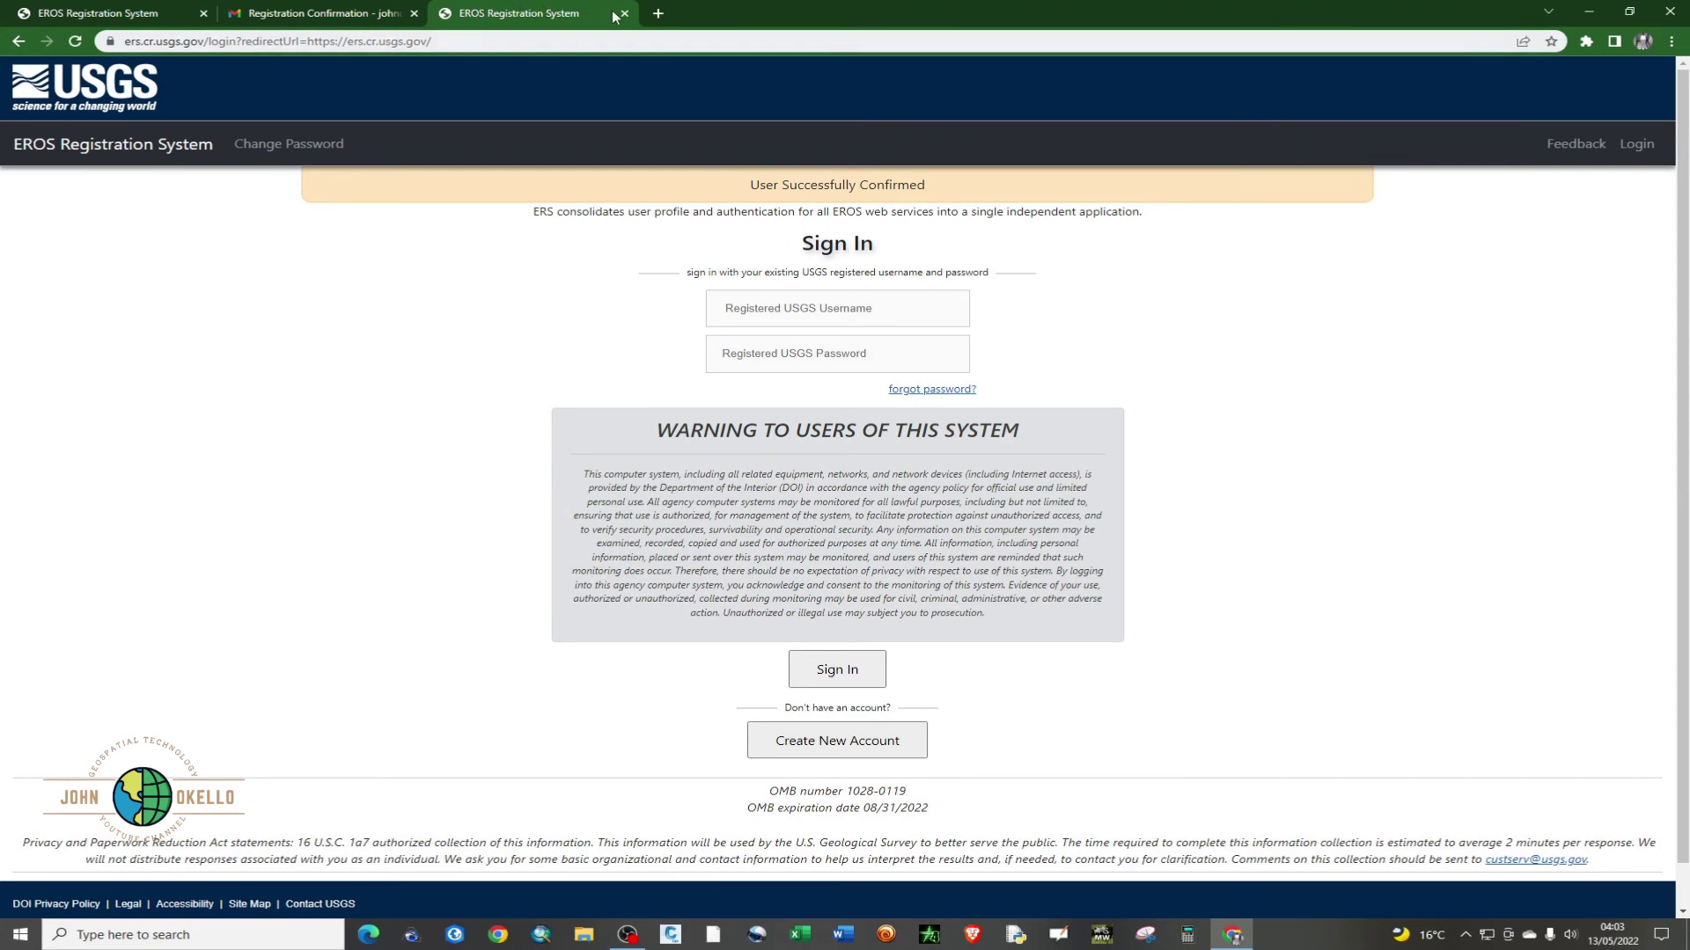
# - Close the outdated EROS registration tab and return to the EROS sign-in page
pyautogui.click(172, 18)
pyautogui.click(203, 13)
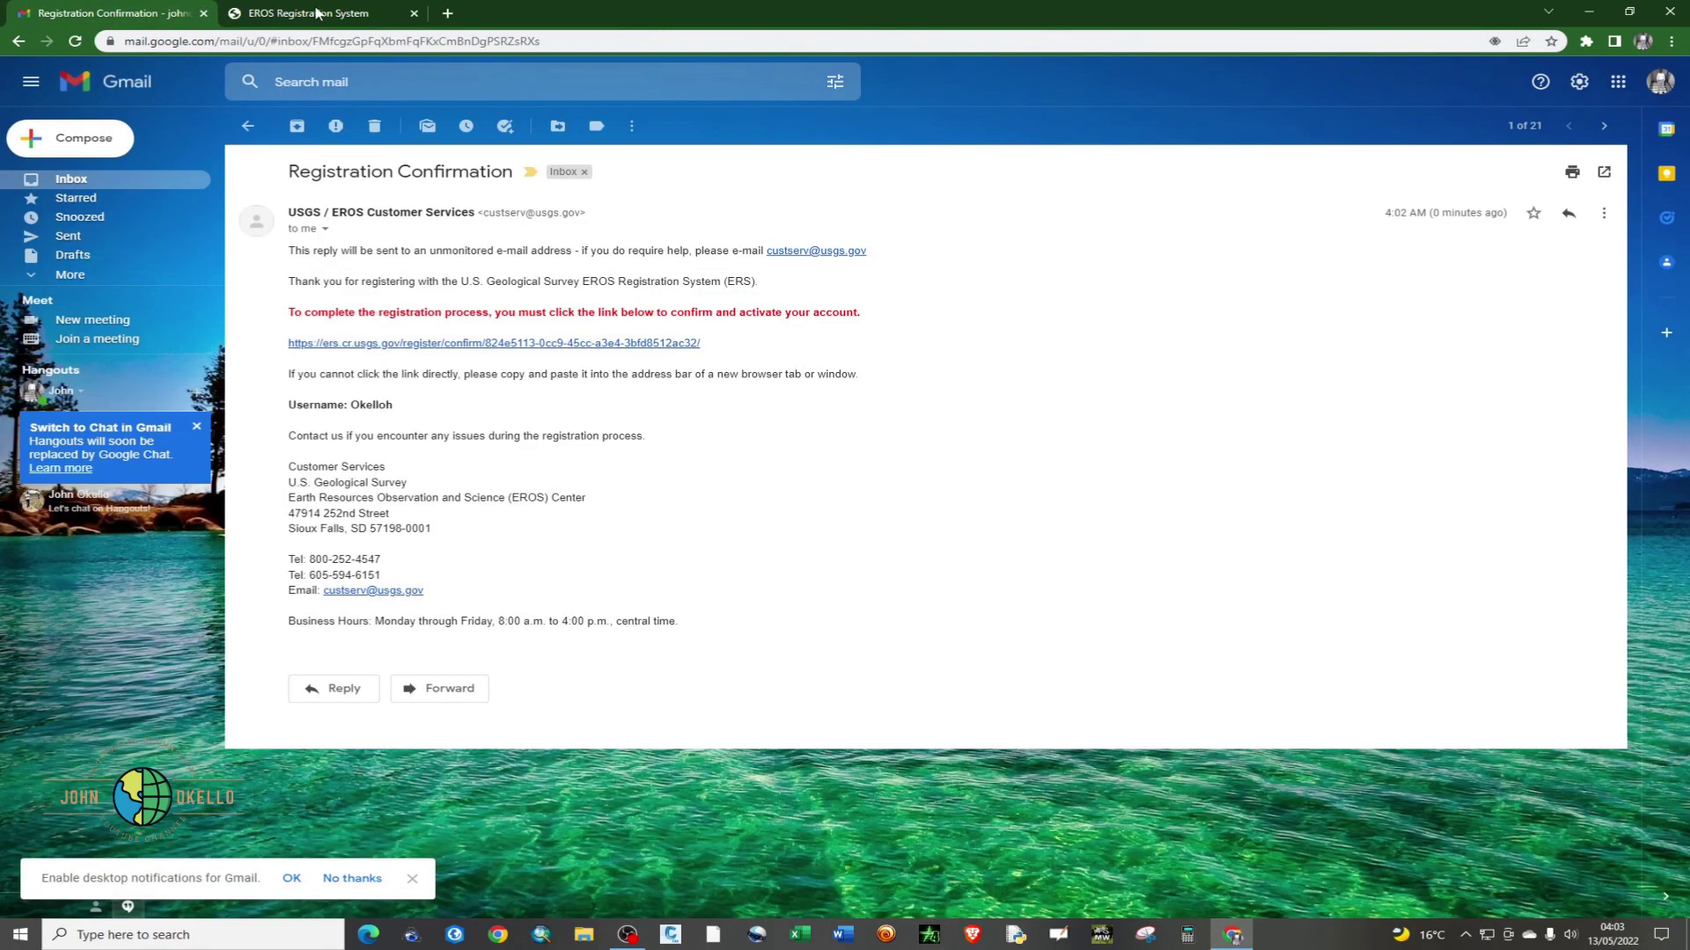
pyautogui.click(316, 13)
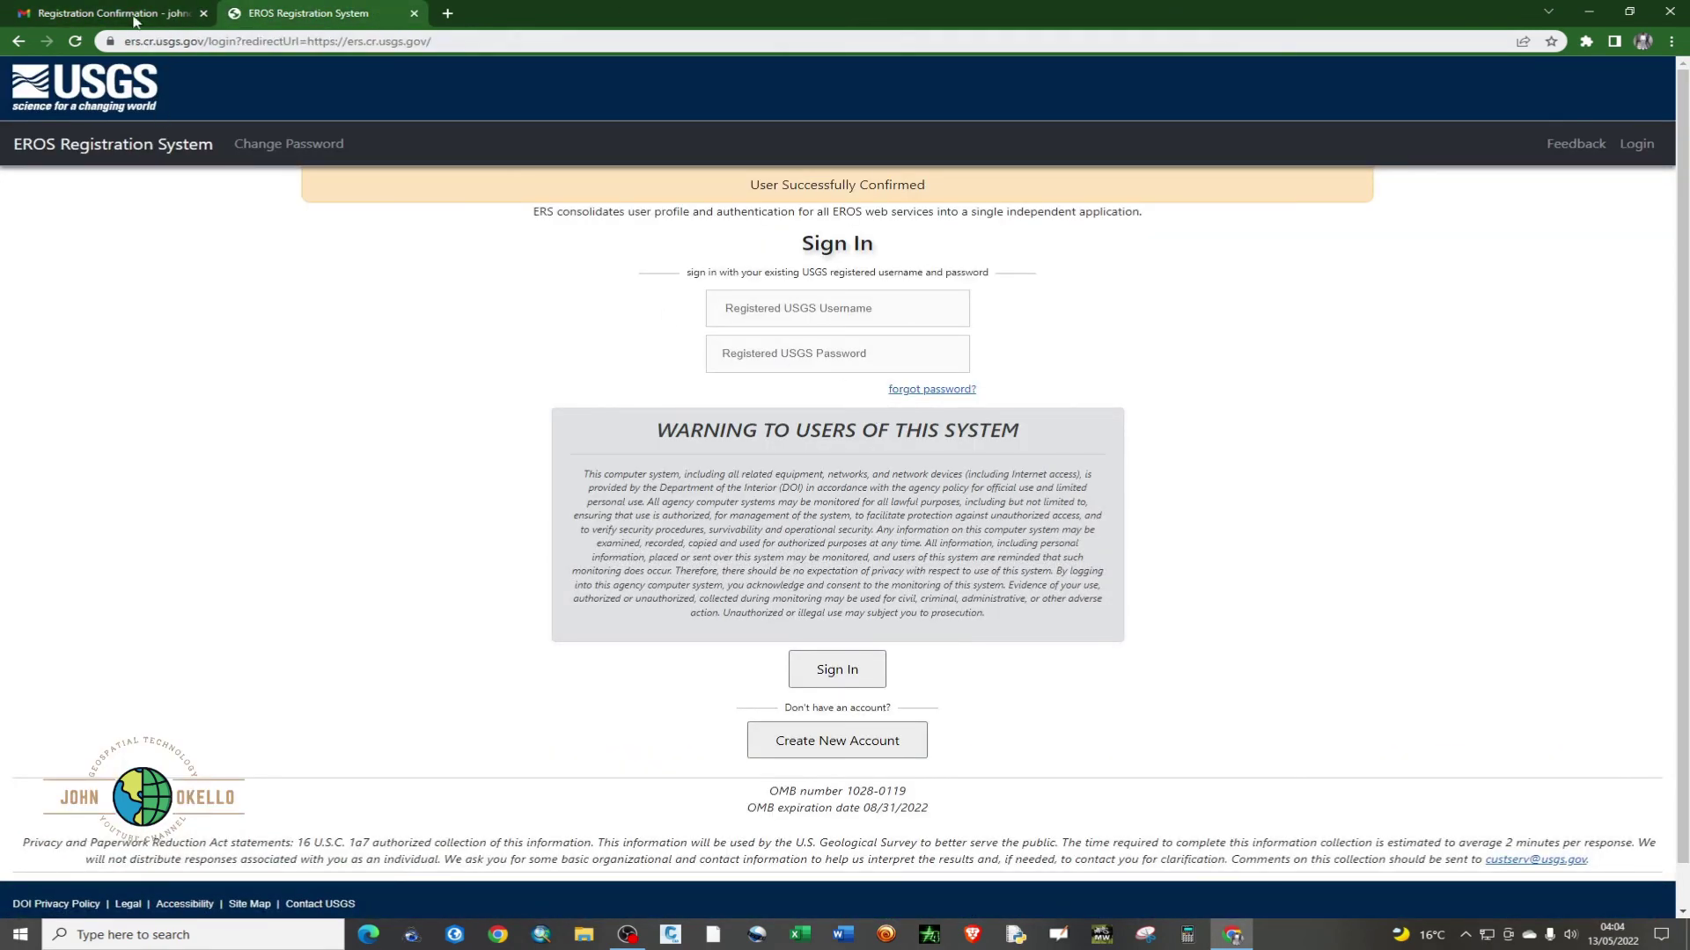
pyautogui.click(61, 12)
pyautogui.click(18, 41)
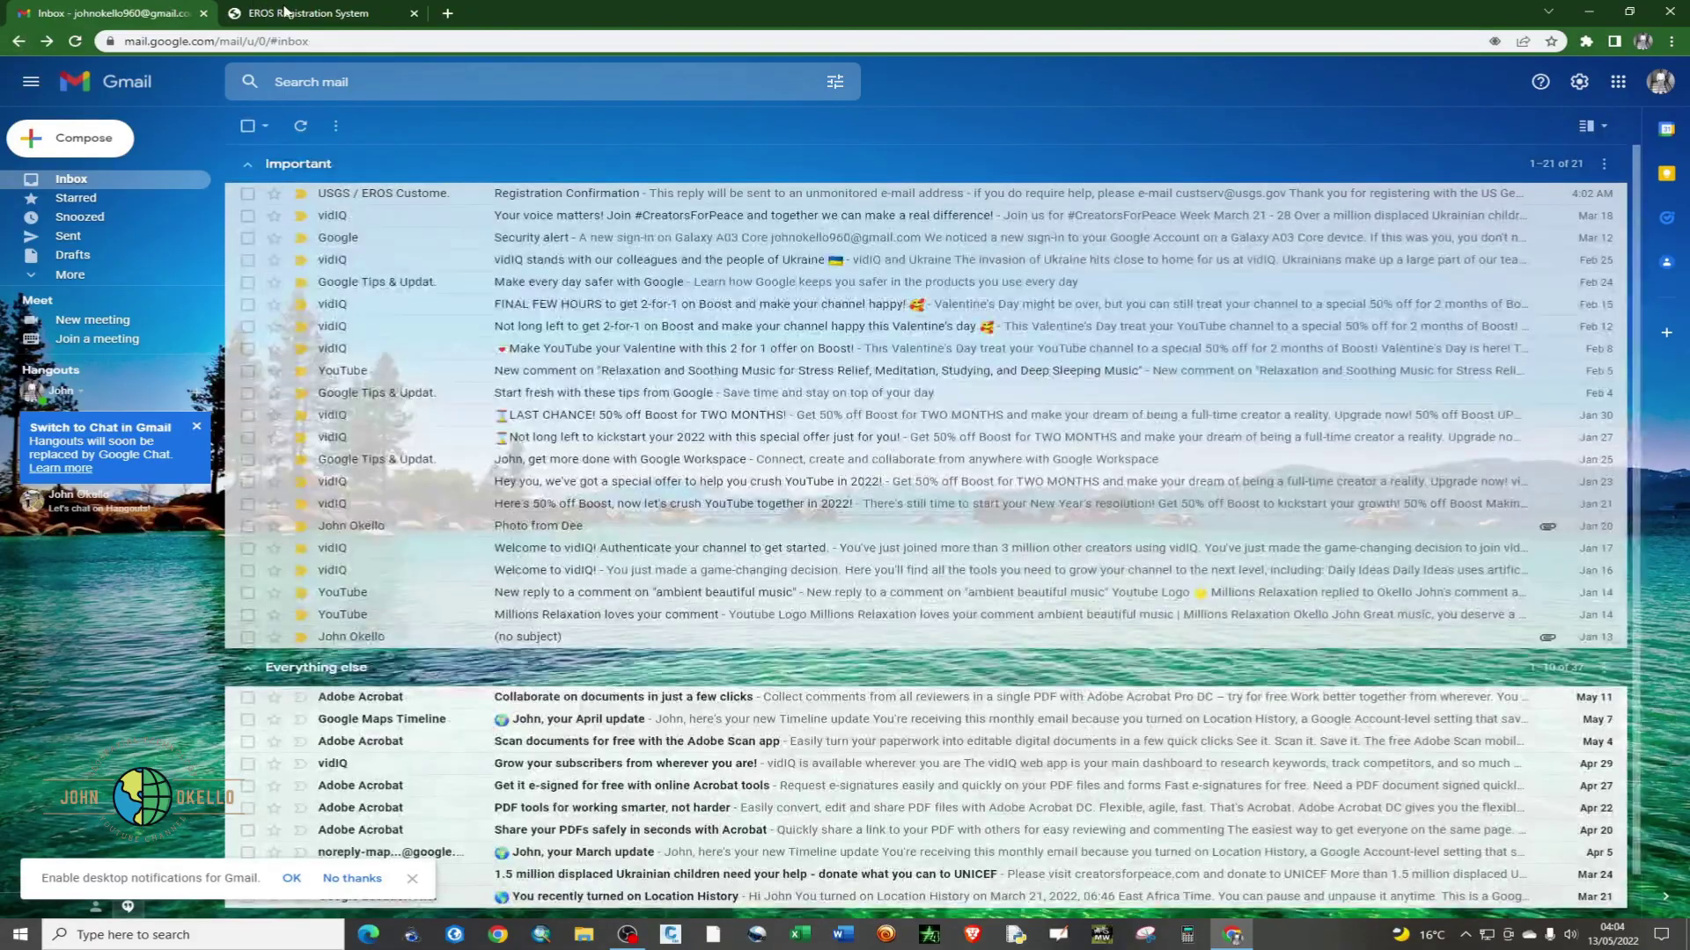
pyautogui.click(288, 14)
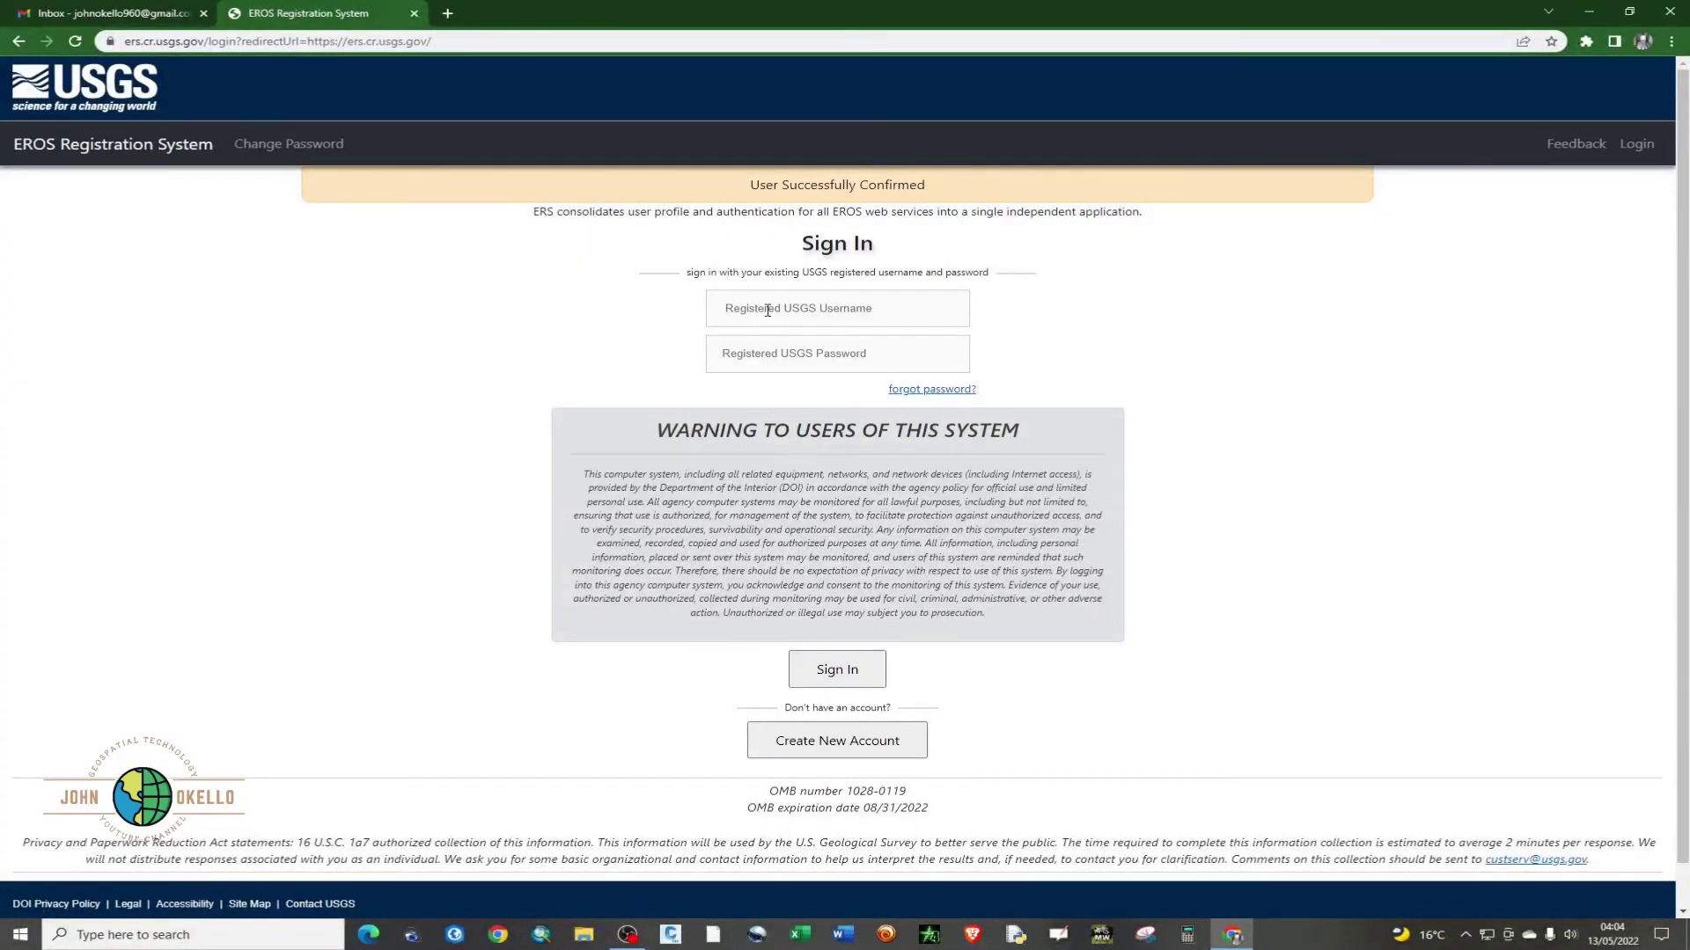
# - Sign in with the registered username and account password, reload the profile home, then close the tab
pyautogui.click(805, 307)
pyautogui.click(840, 352)
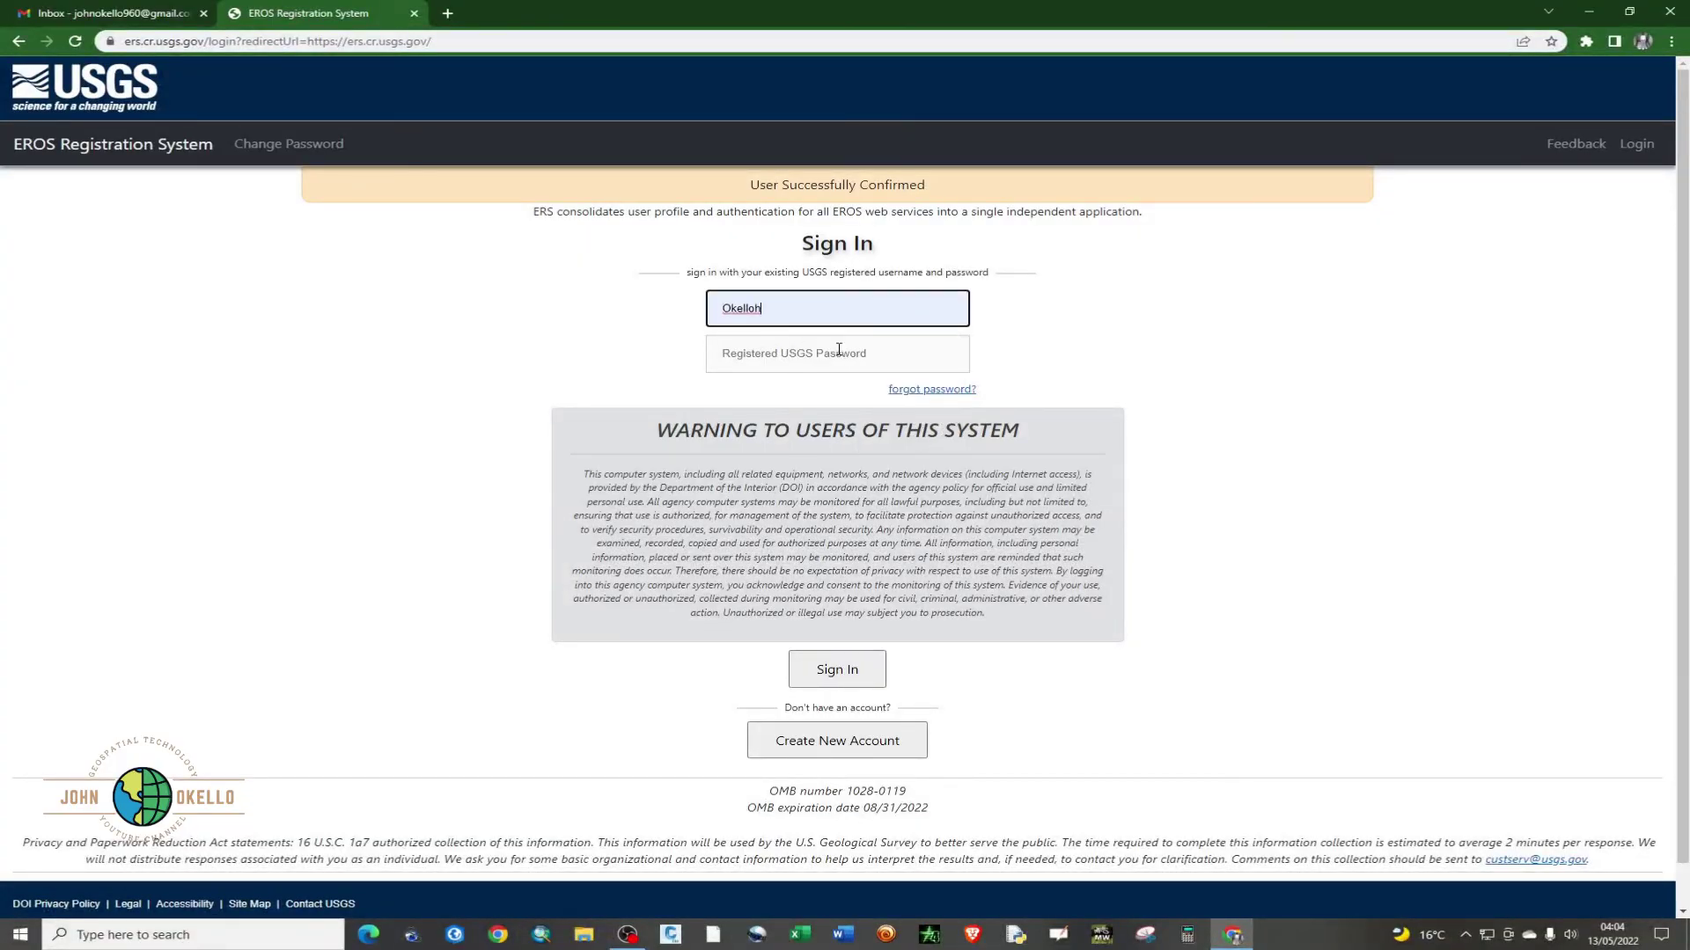
pyautogui.click(802, 359)
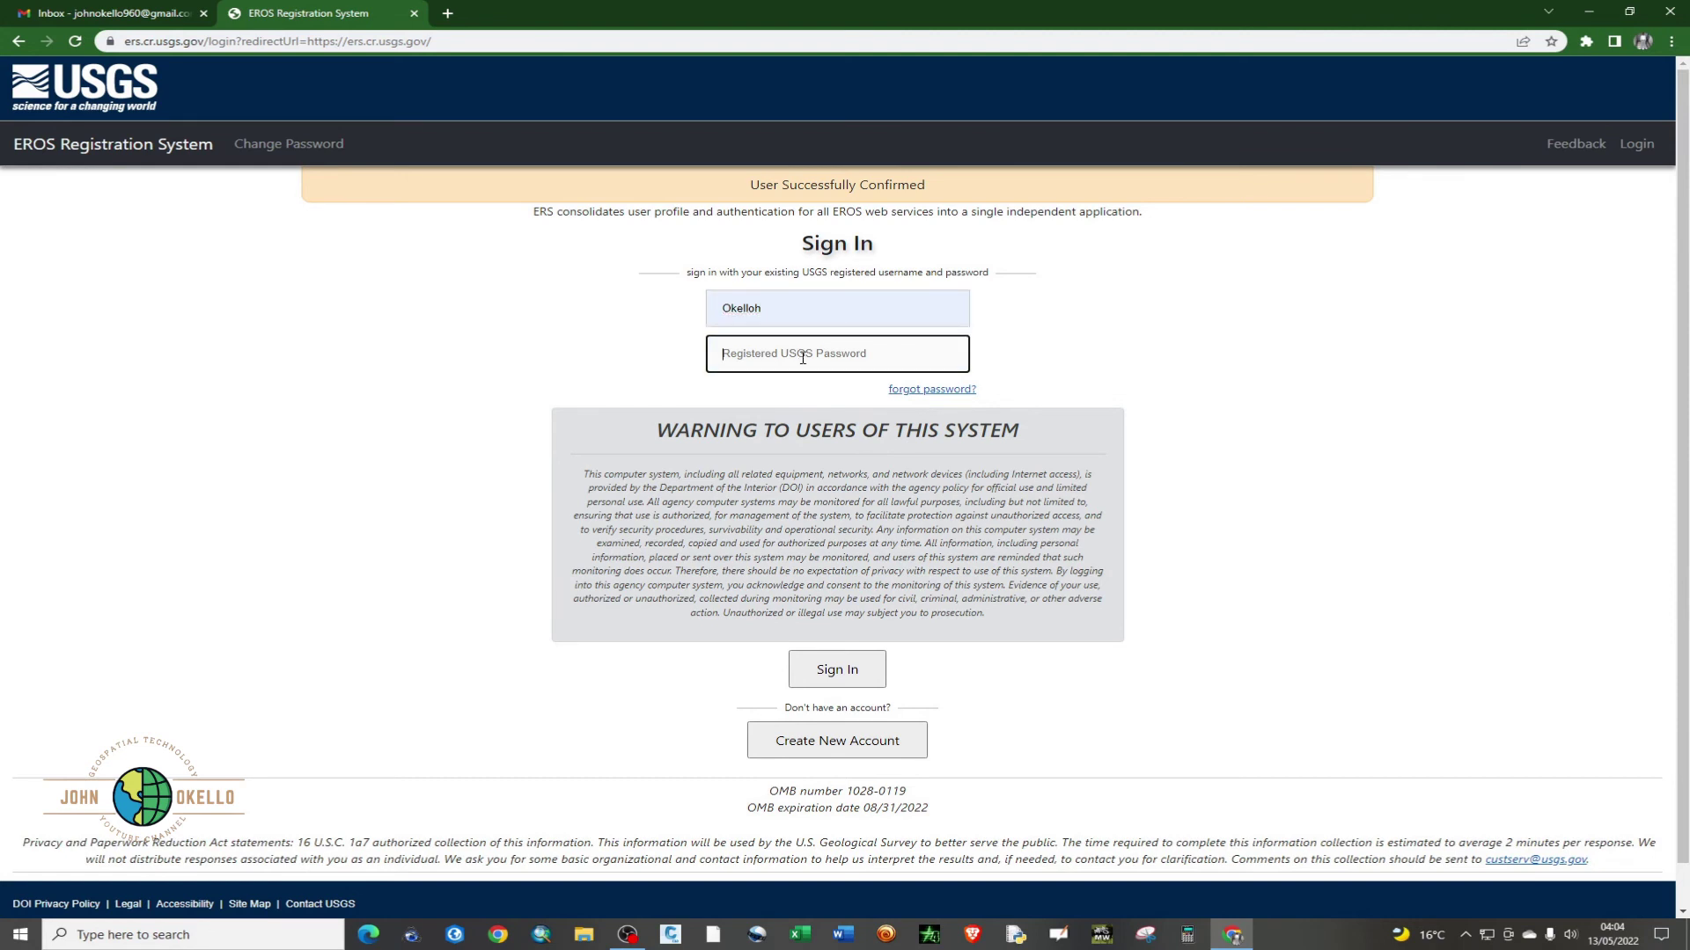
pyautogui.write('••••••••••••')
pyautogui.click(815, 666)
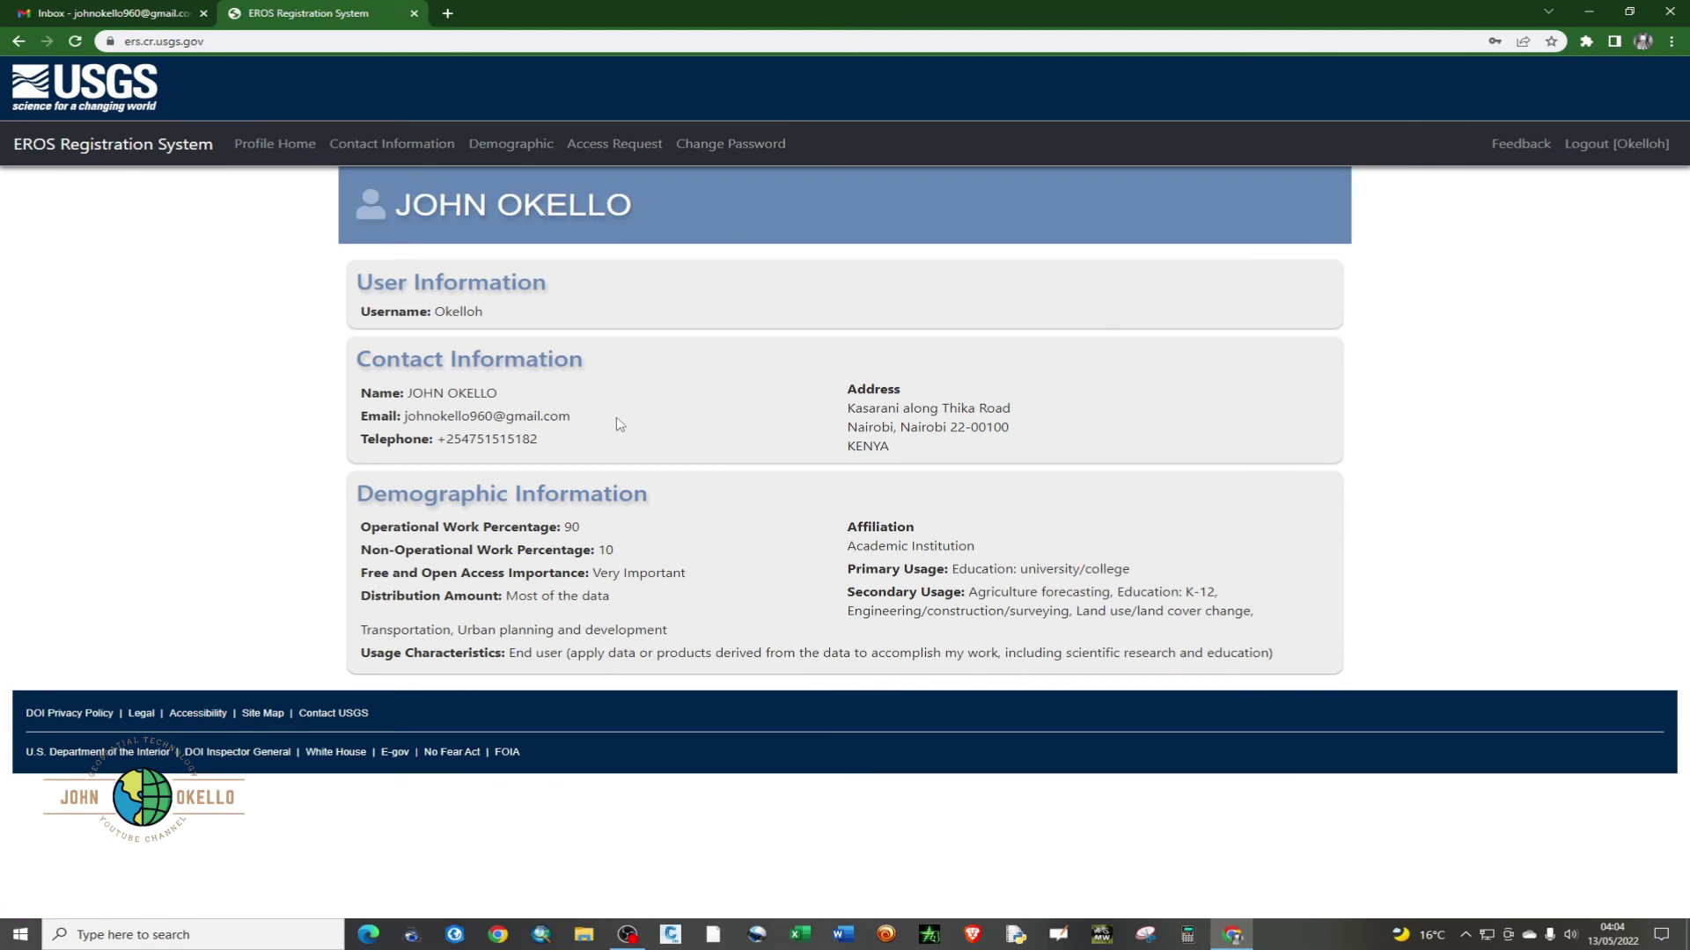
pyautogui.click(271, 156)
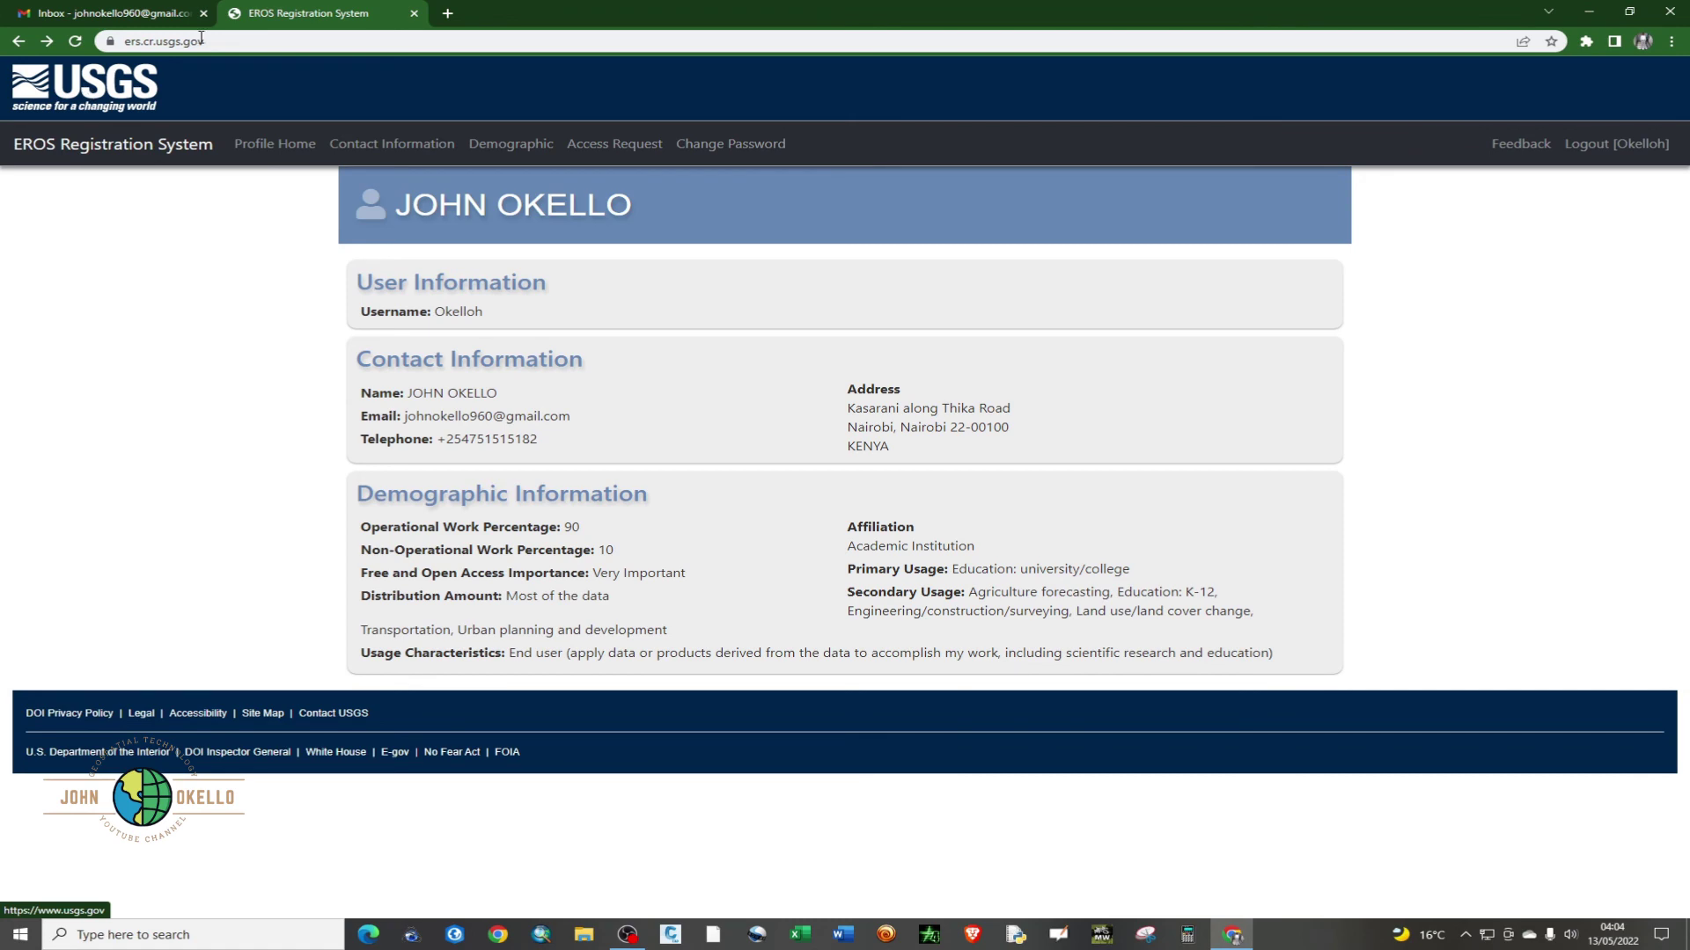
pyautogui.click(415, 13)
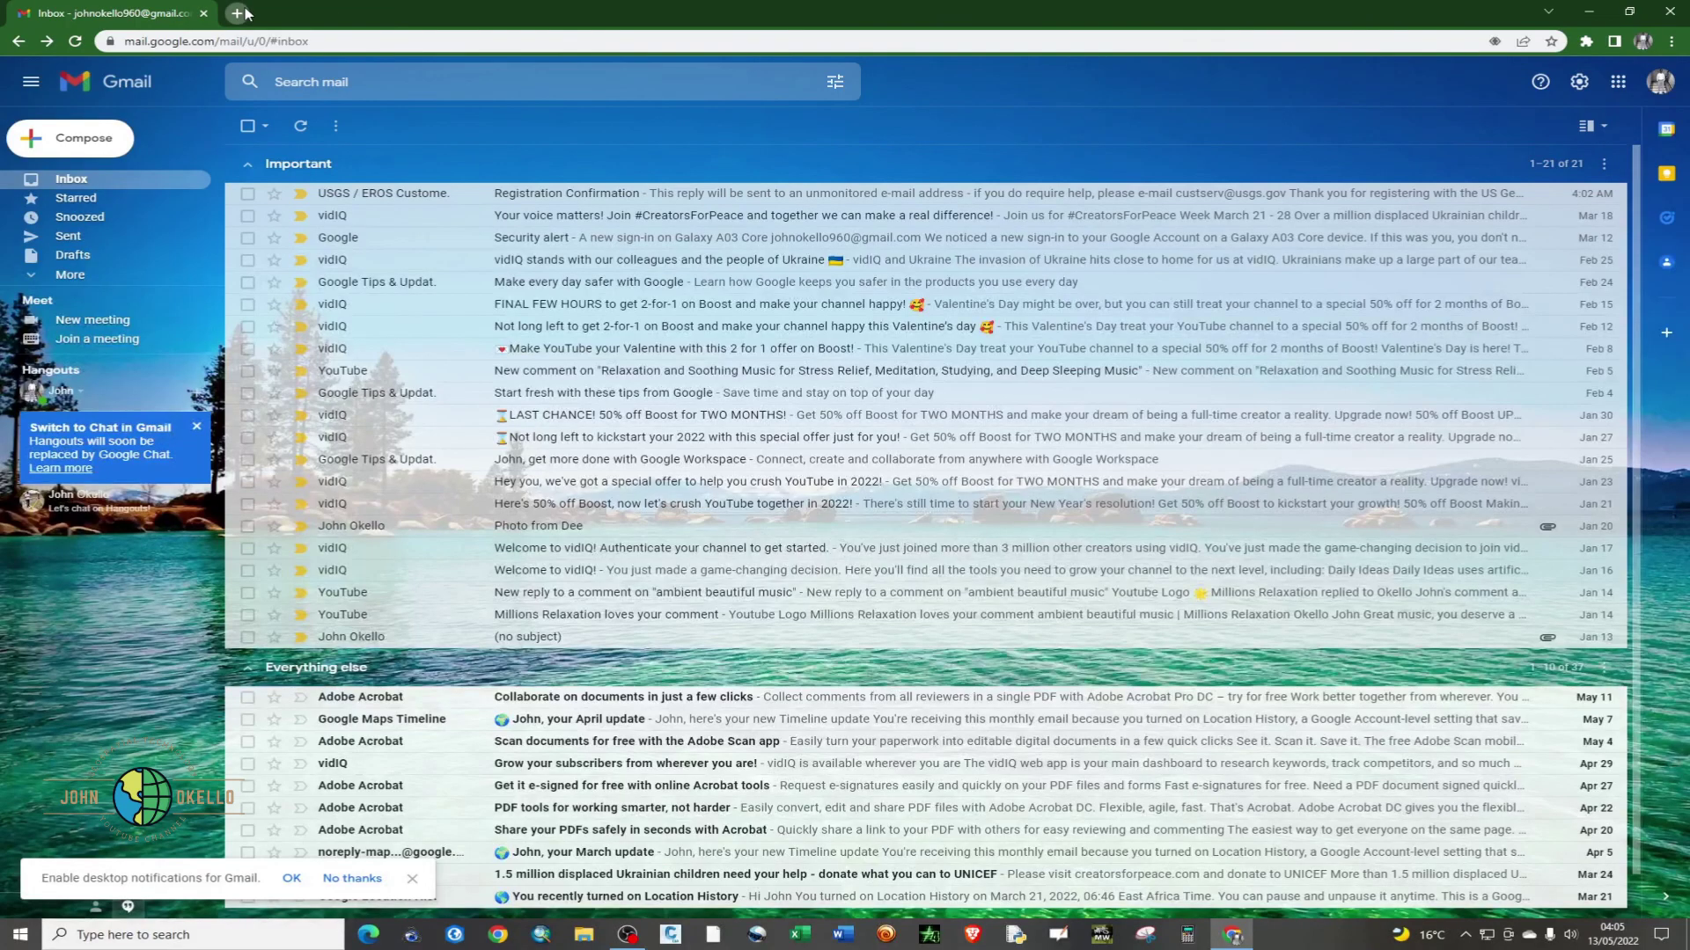
# - Search Google for 'usgs' in a new tab and open the USGS EarthExplorer result
pyautogui.click(234, 13)
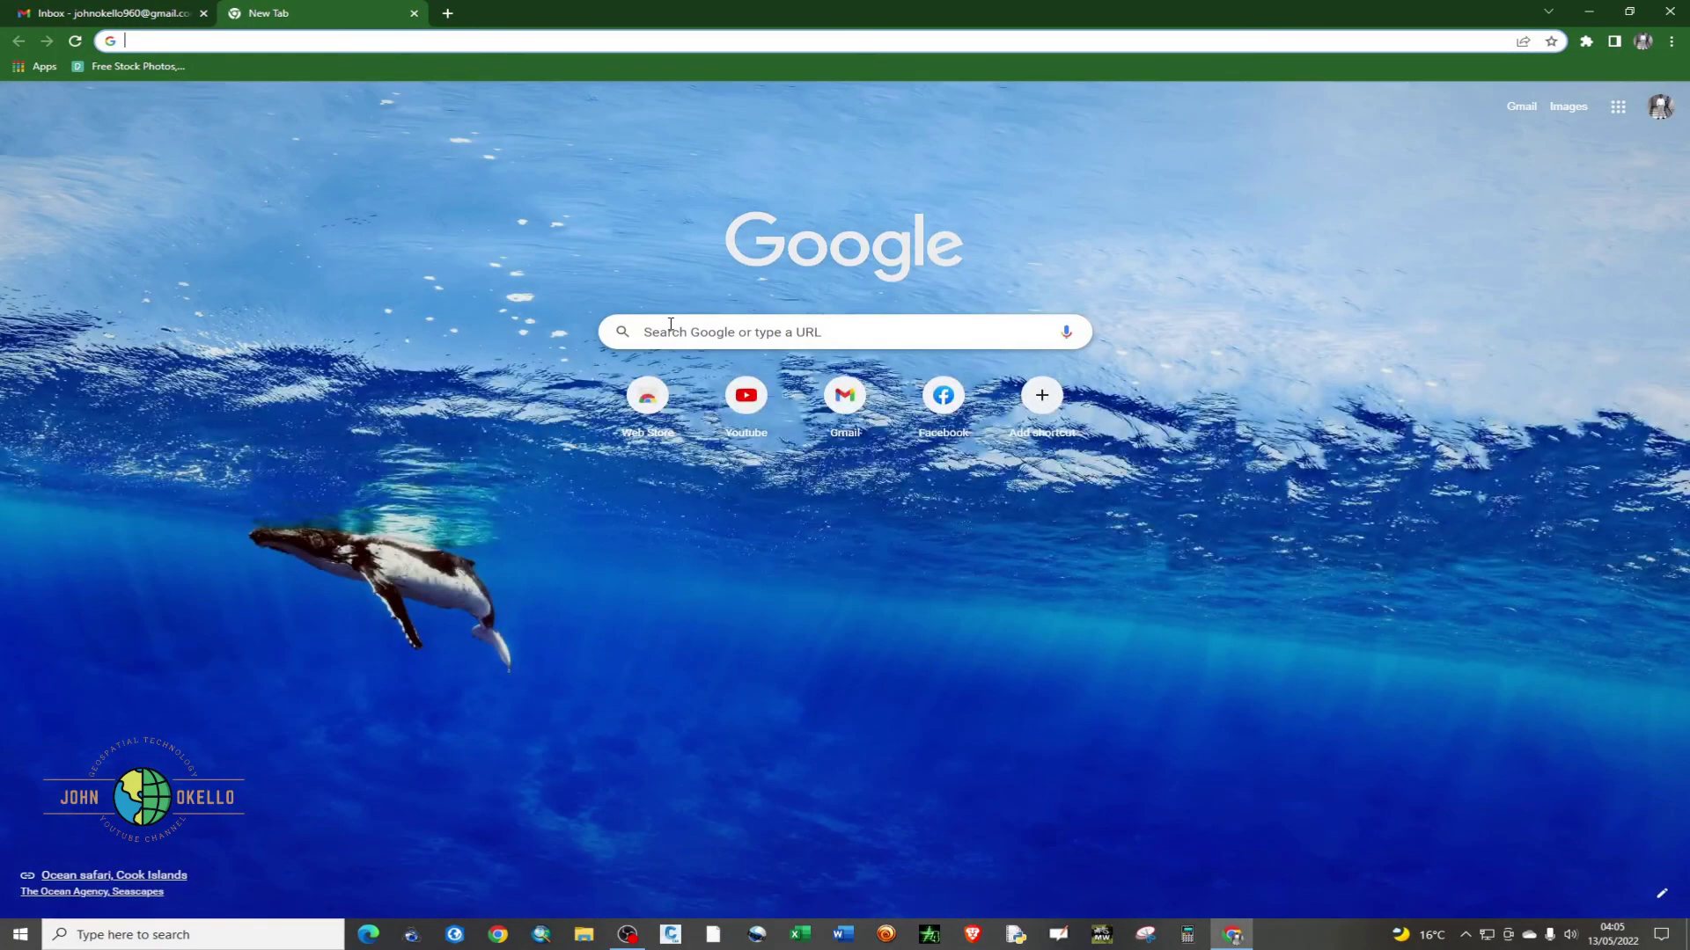
pyautogui.click(670, 324)
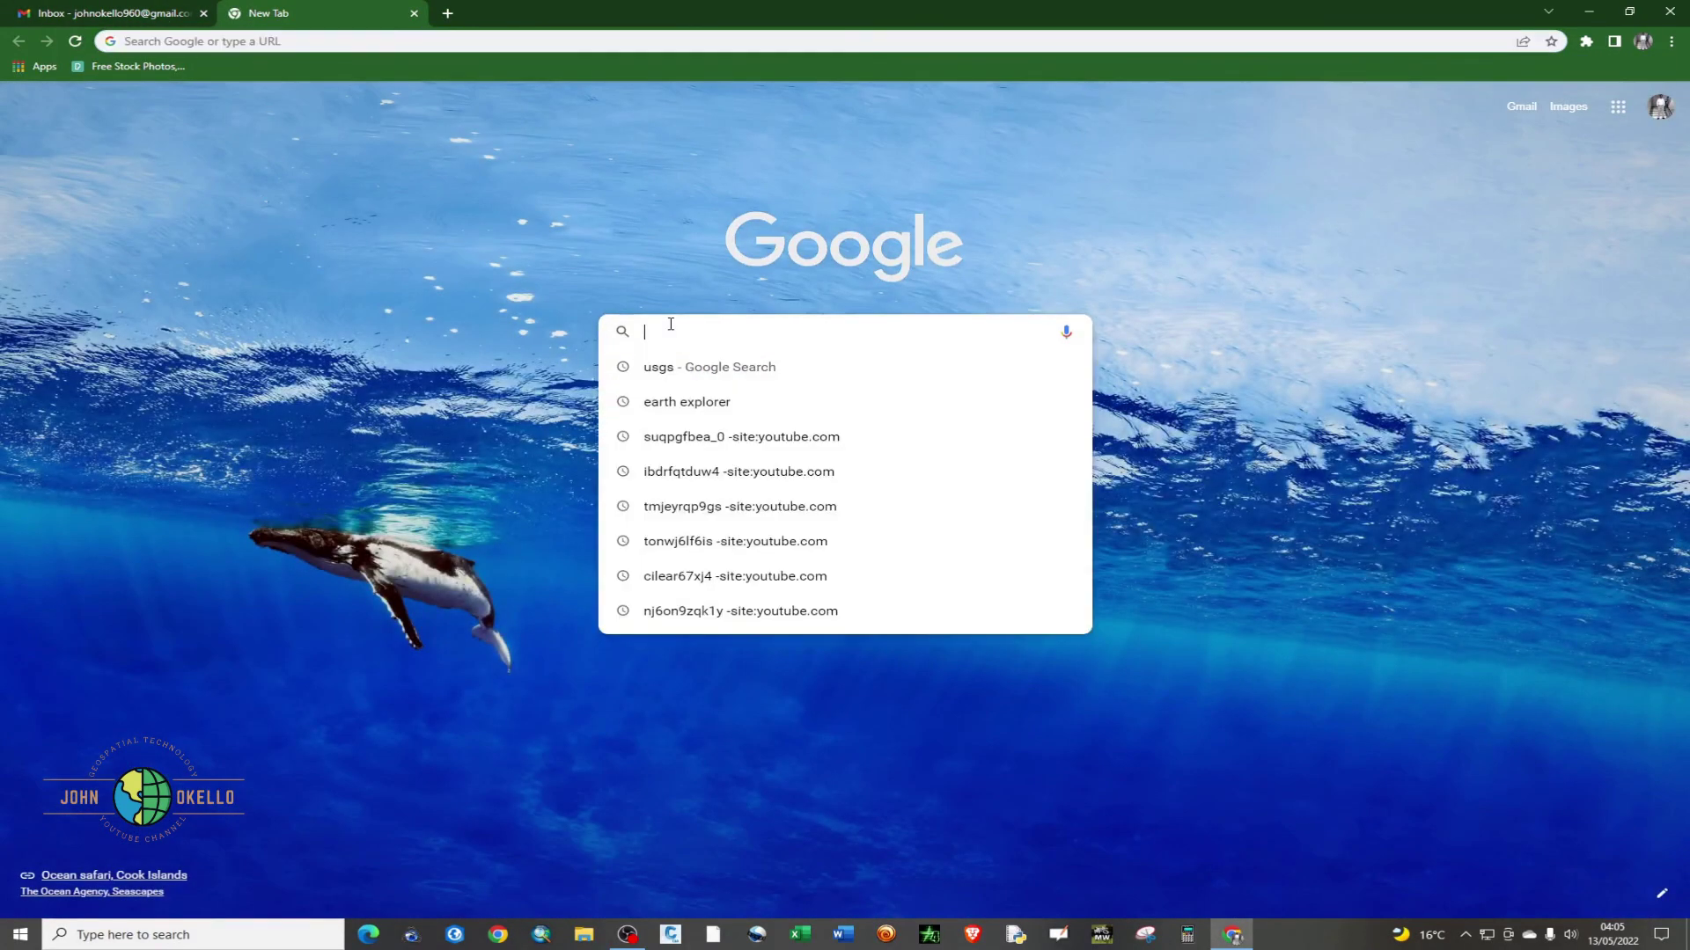
pyautogui.click(710, 377)
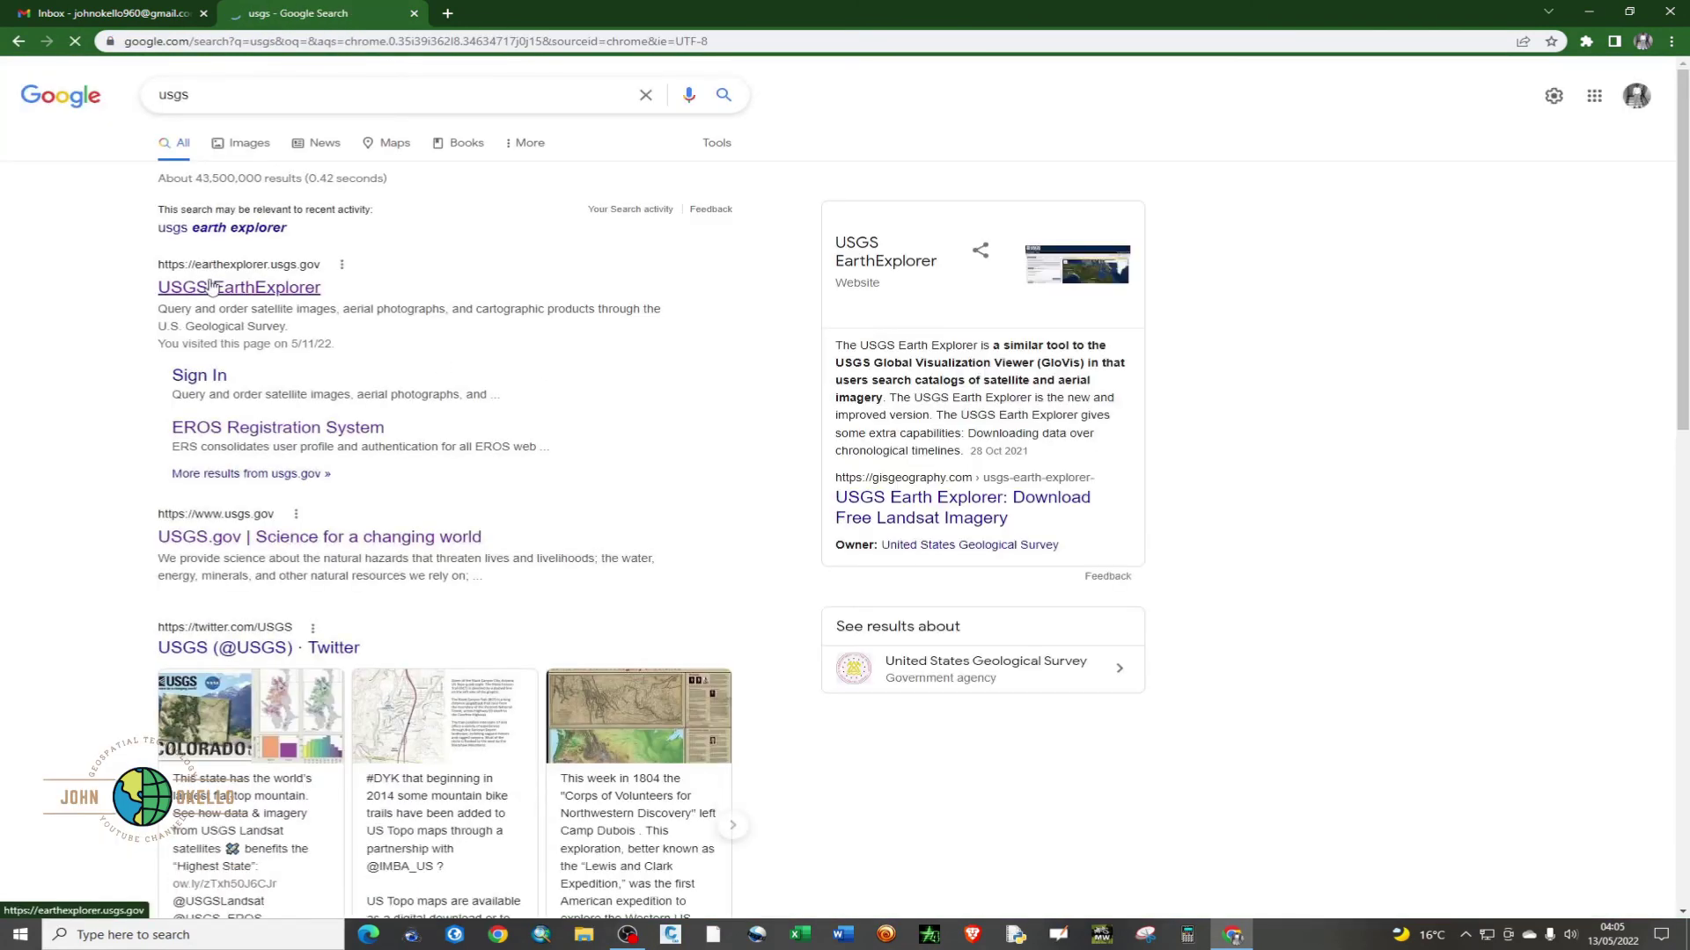
pyautogui.click(244, 293)
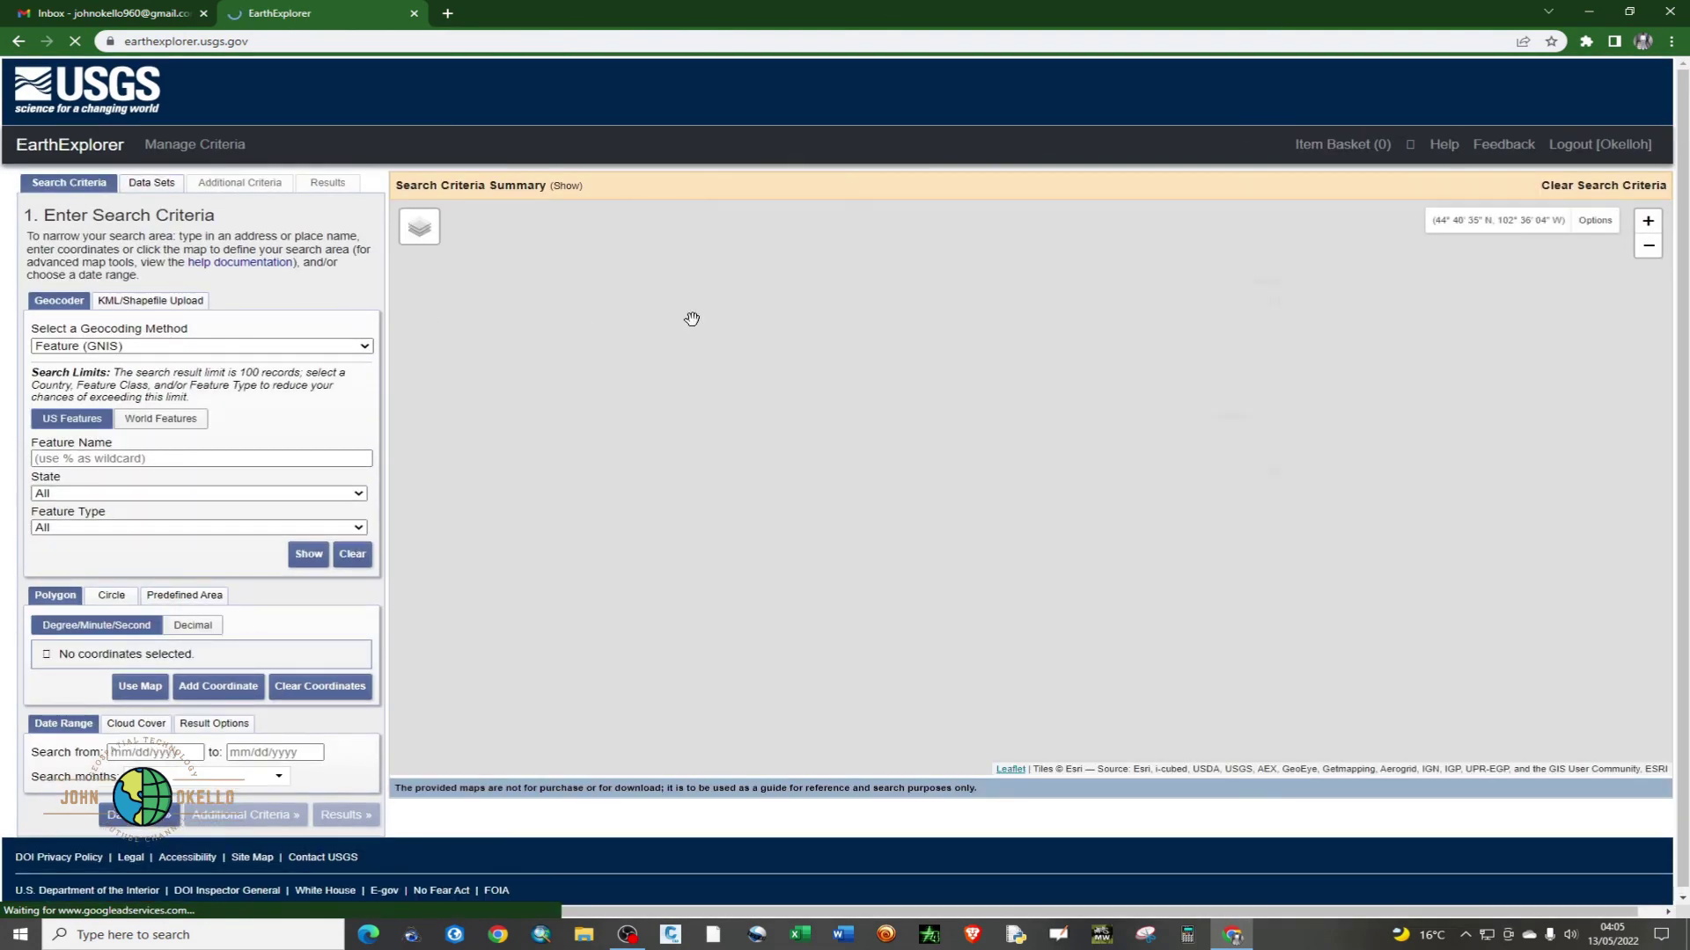
# - Log out of EarthExplorer and log back in with the existing EROS account
pyautogui.click(1604, 153)
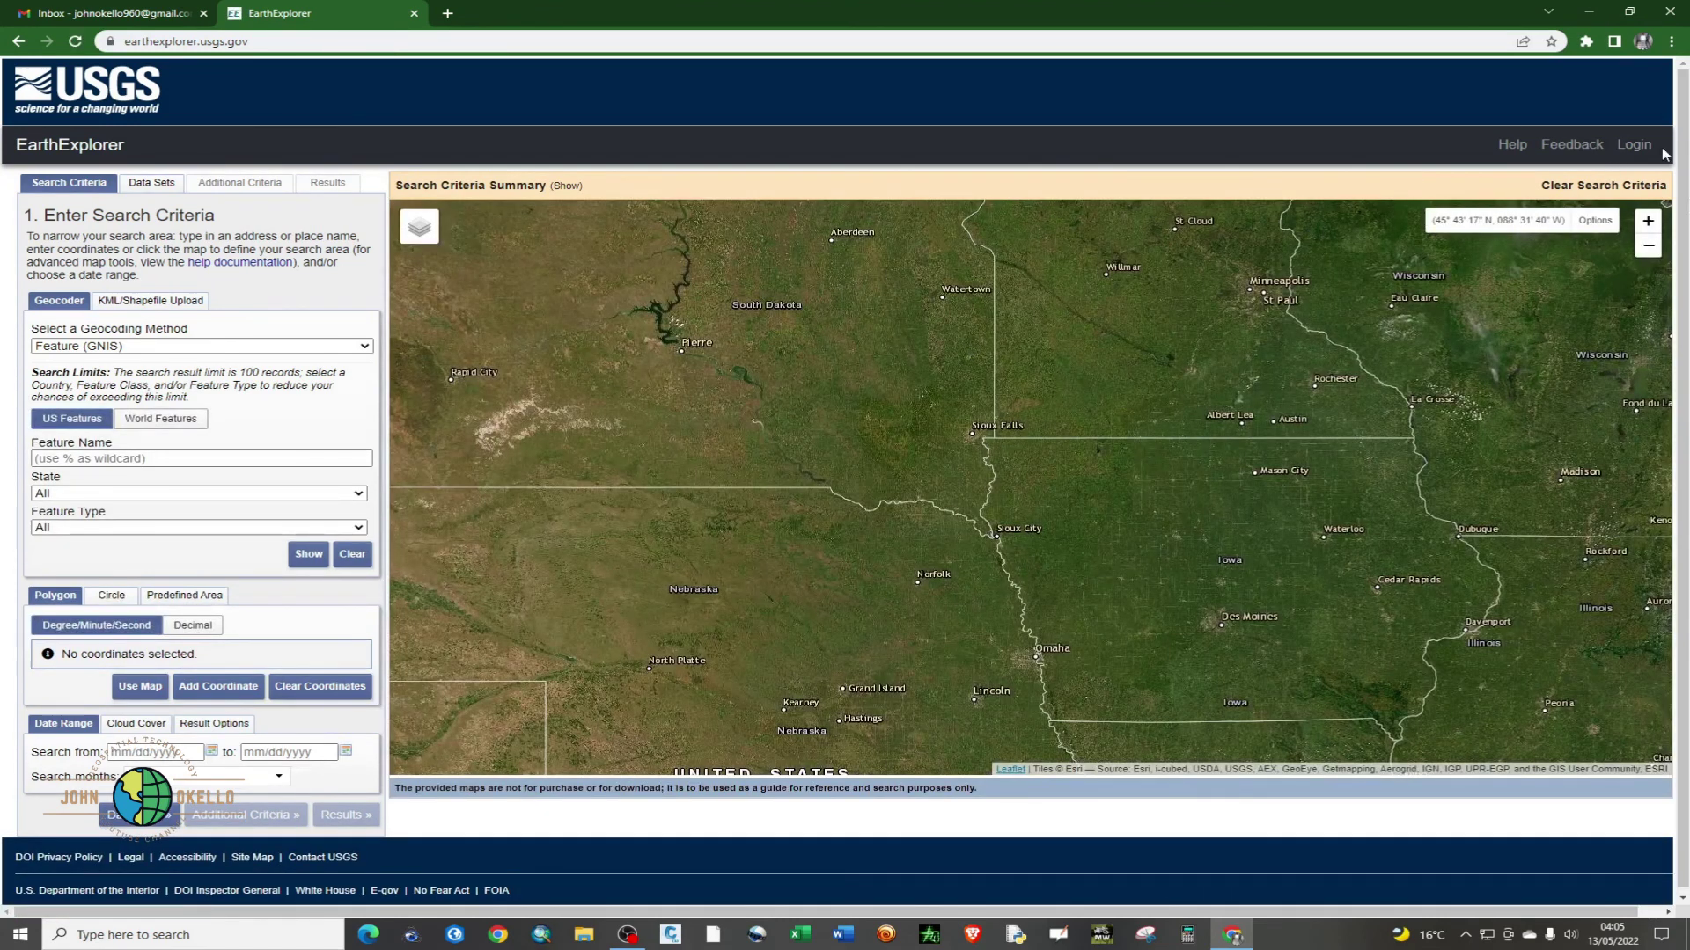
pyautogui.click(1635, 146)
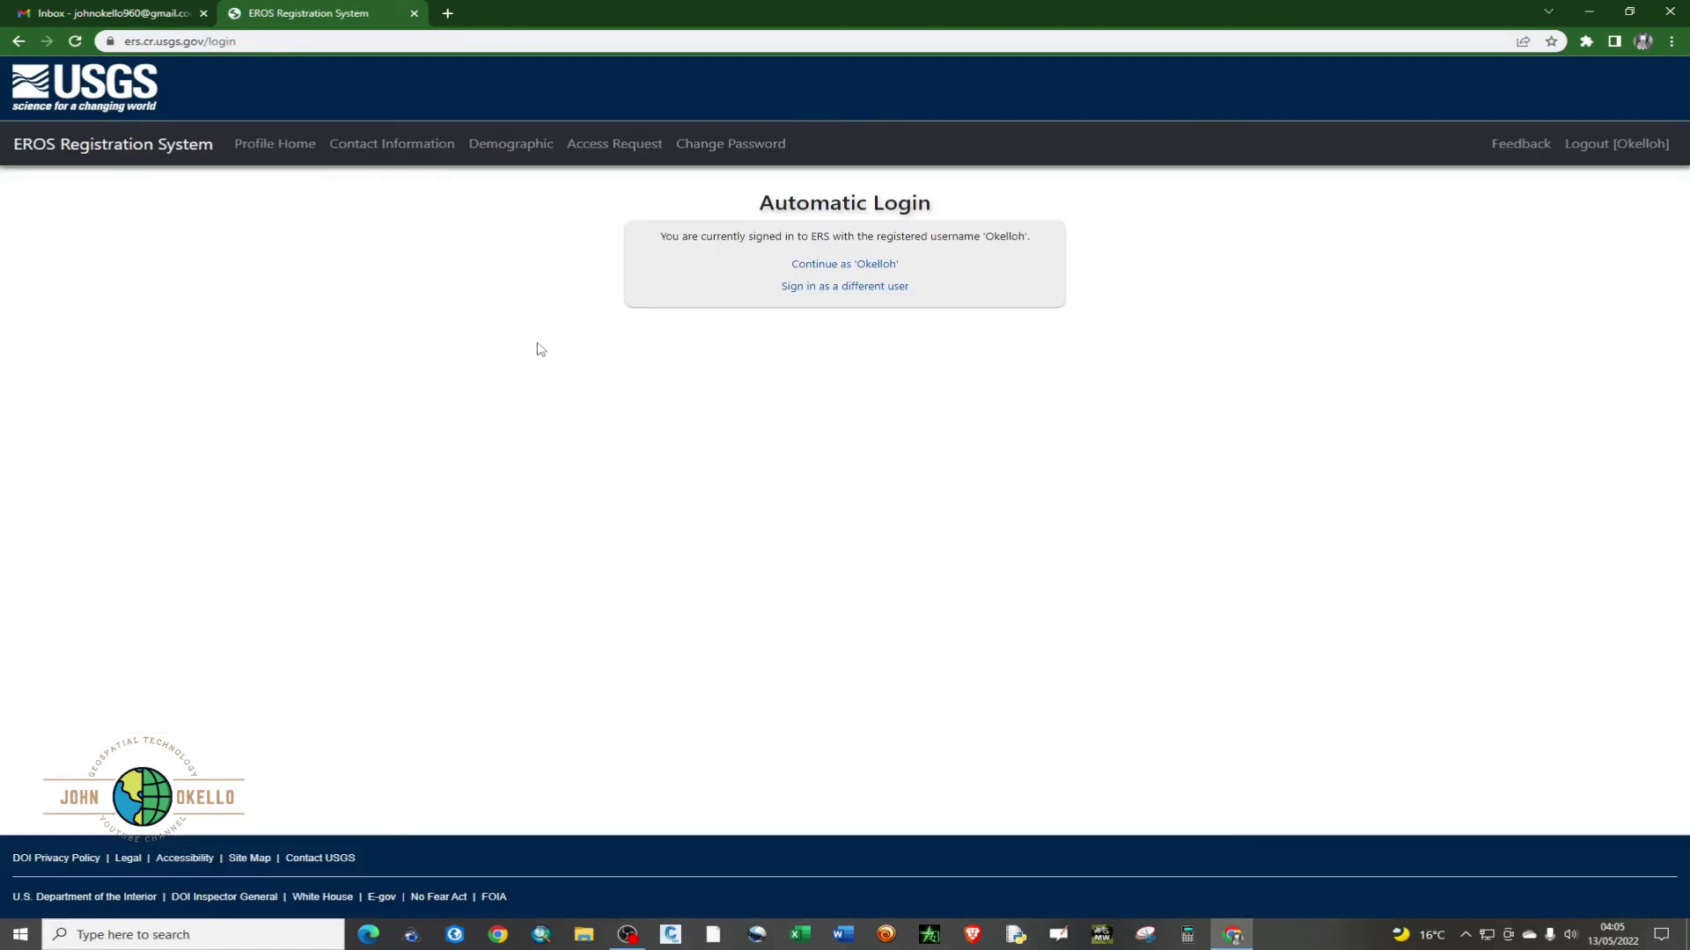
pyautogui.click(845, 267)
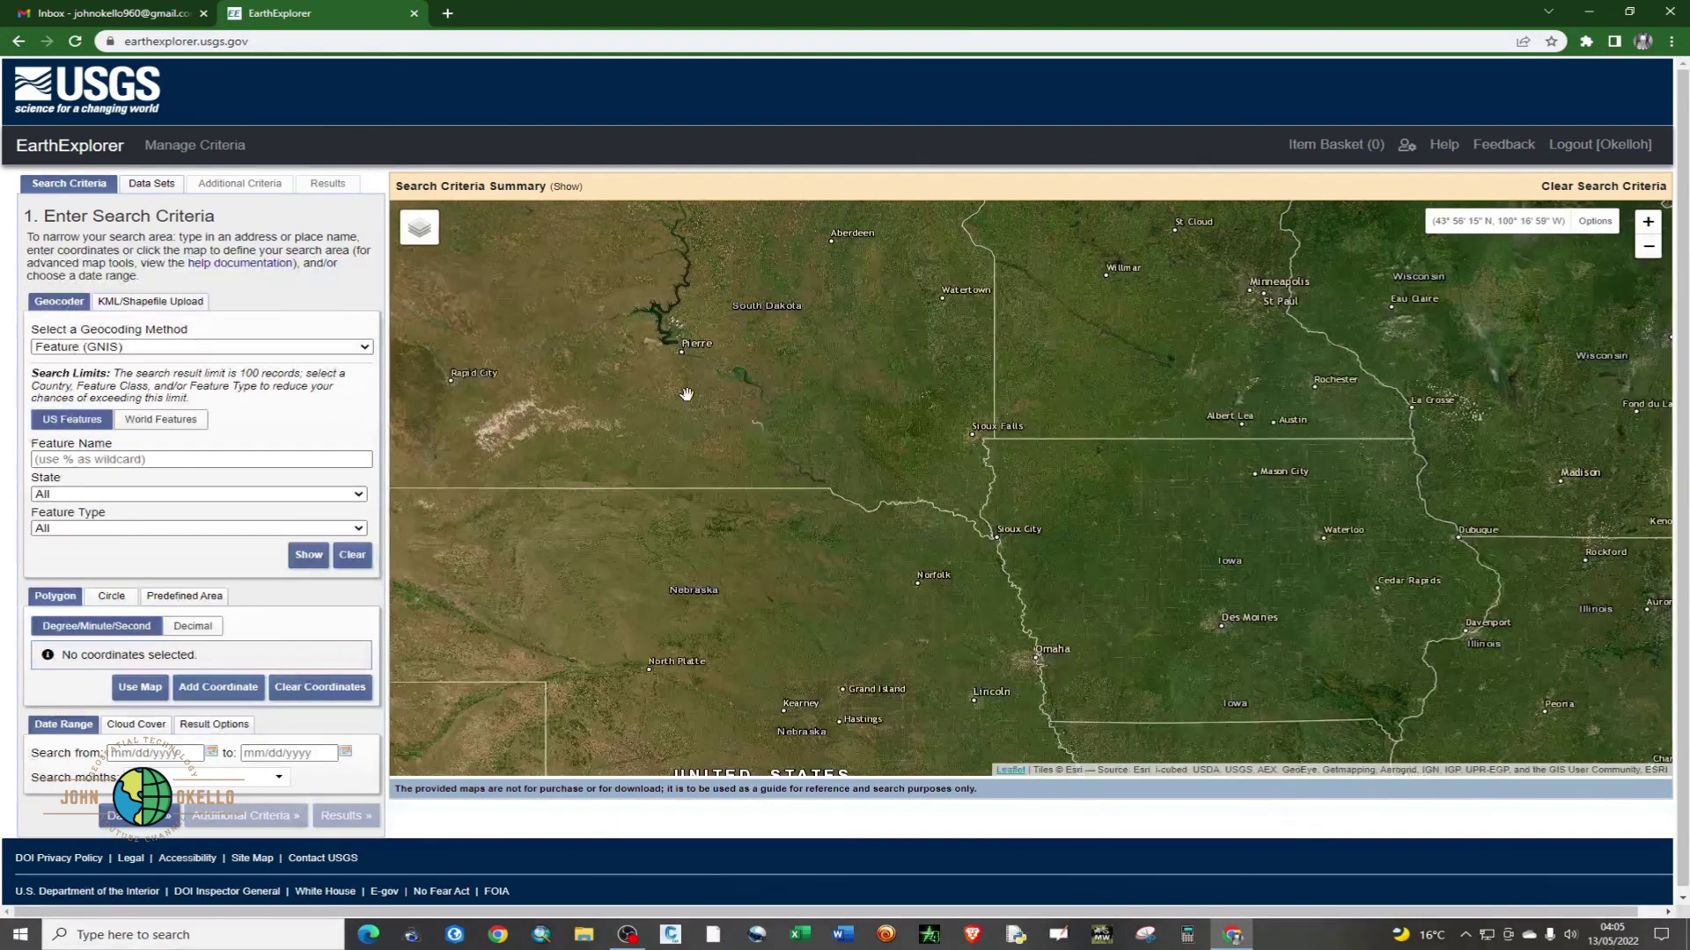
# - Mark a four-corner search polygon over South Dakota on the map
pyautogui.click(749, 349)
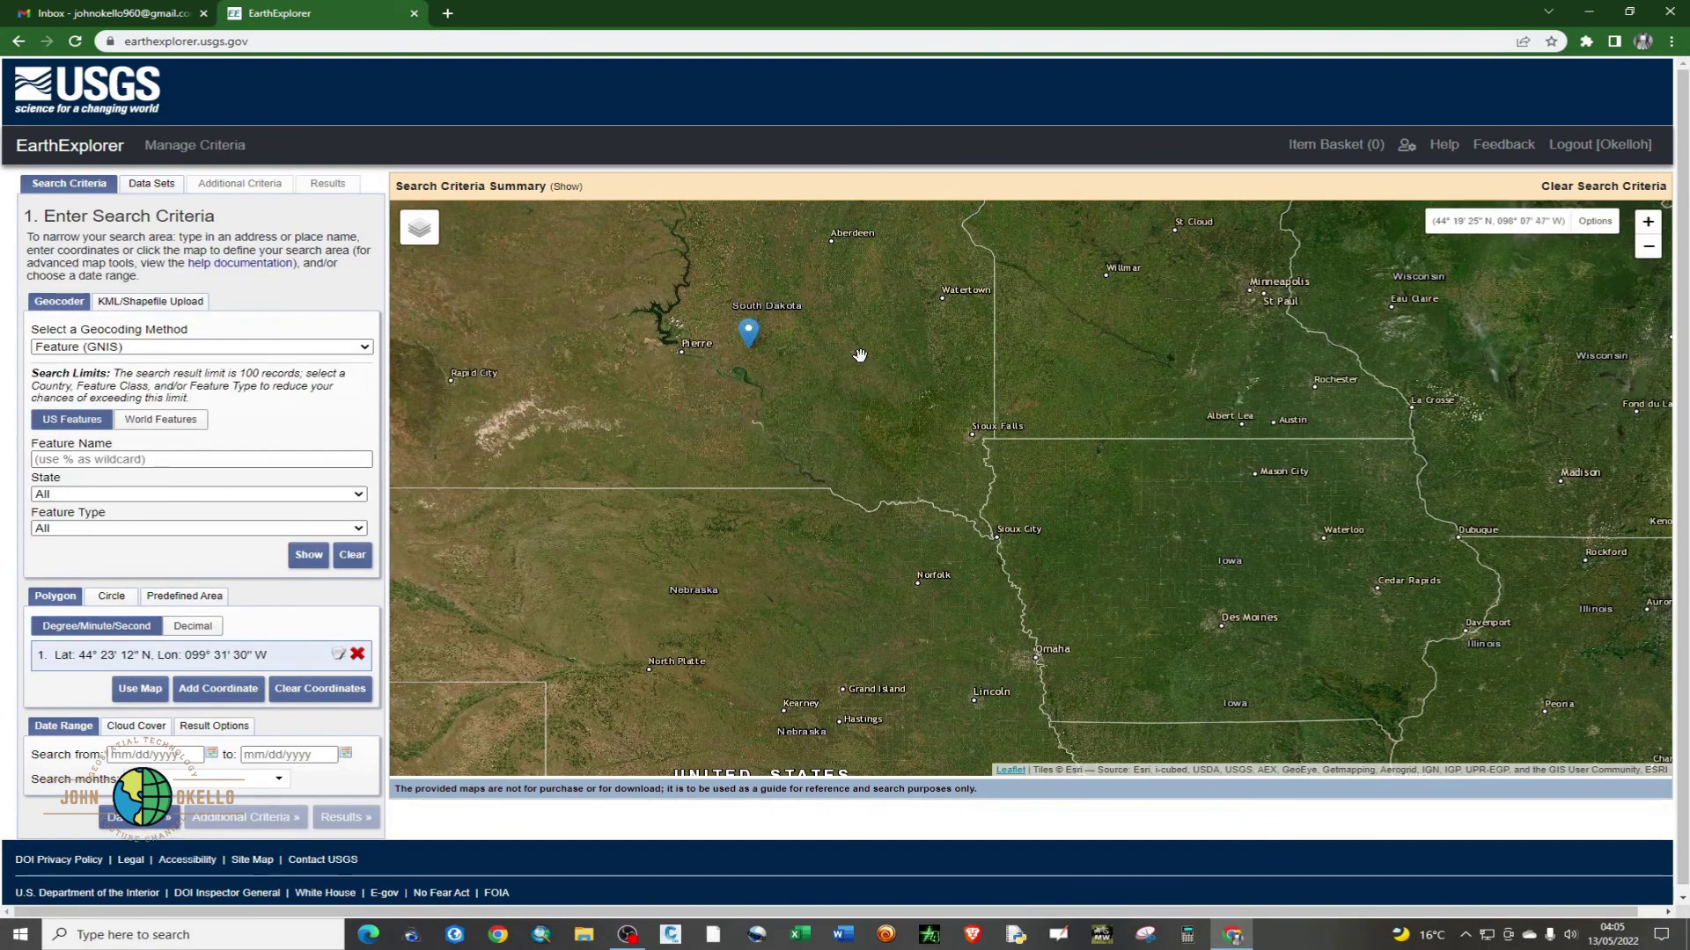
pyautogui.click(861, 353)
pyautogui.click(827, 410)
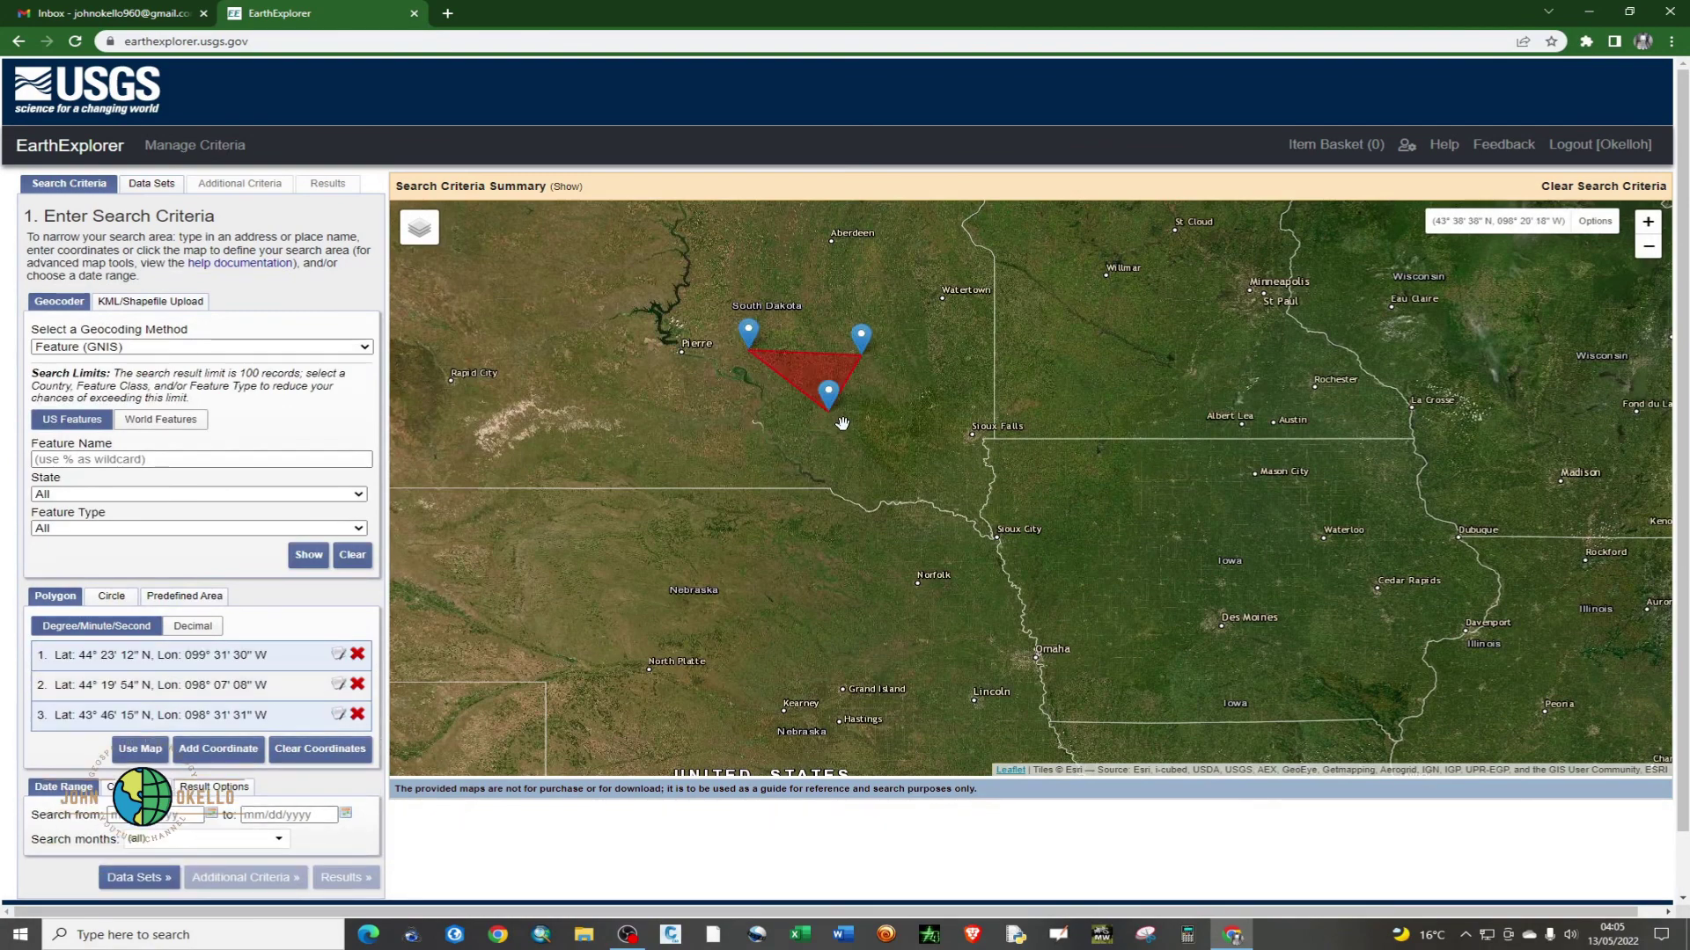
pyautogui.click(749, 424)
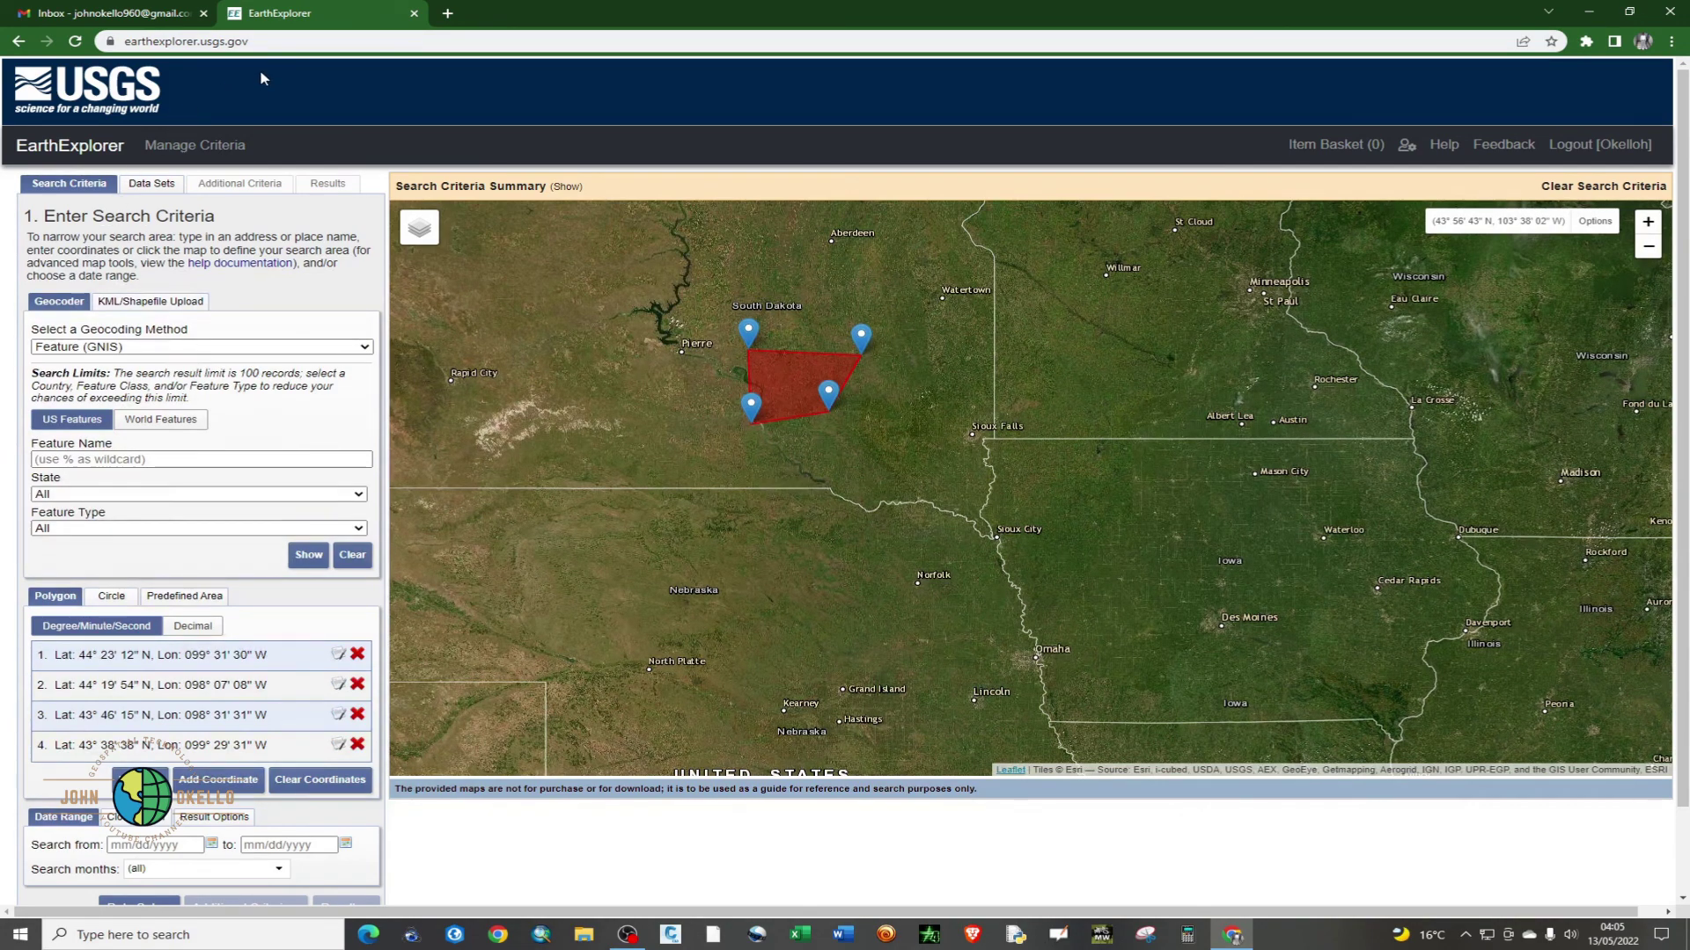
# - Return to the EROS automatic login page and continue into EarthExplorer signed in
pyautogui.moveTo(429, 263)
pyautogui.click(22, 42)
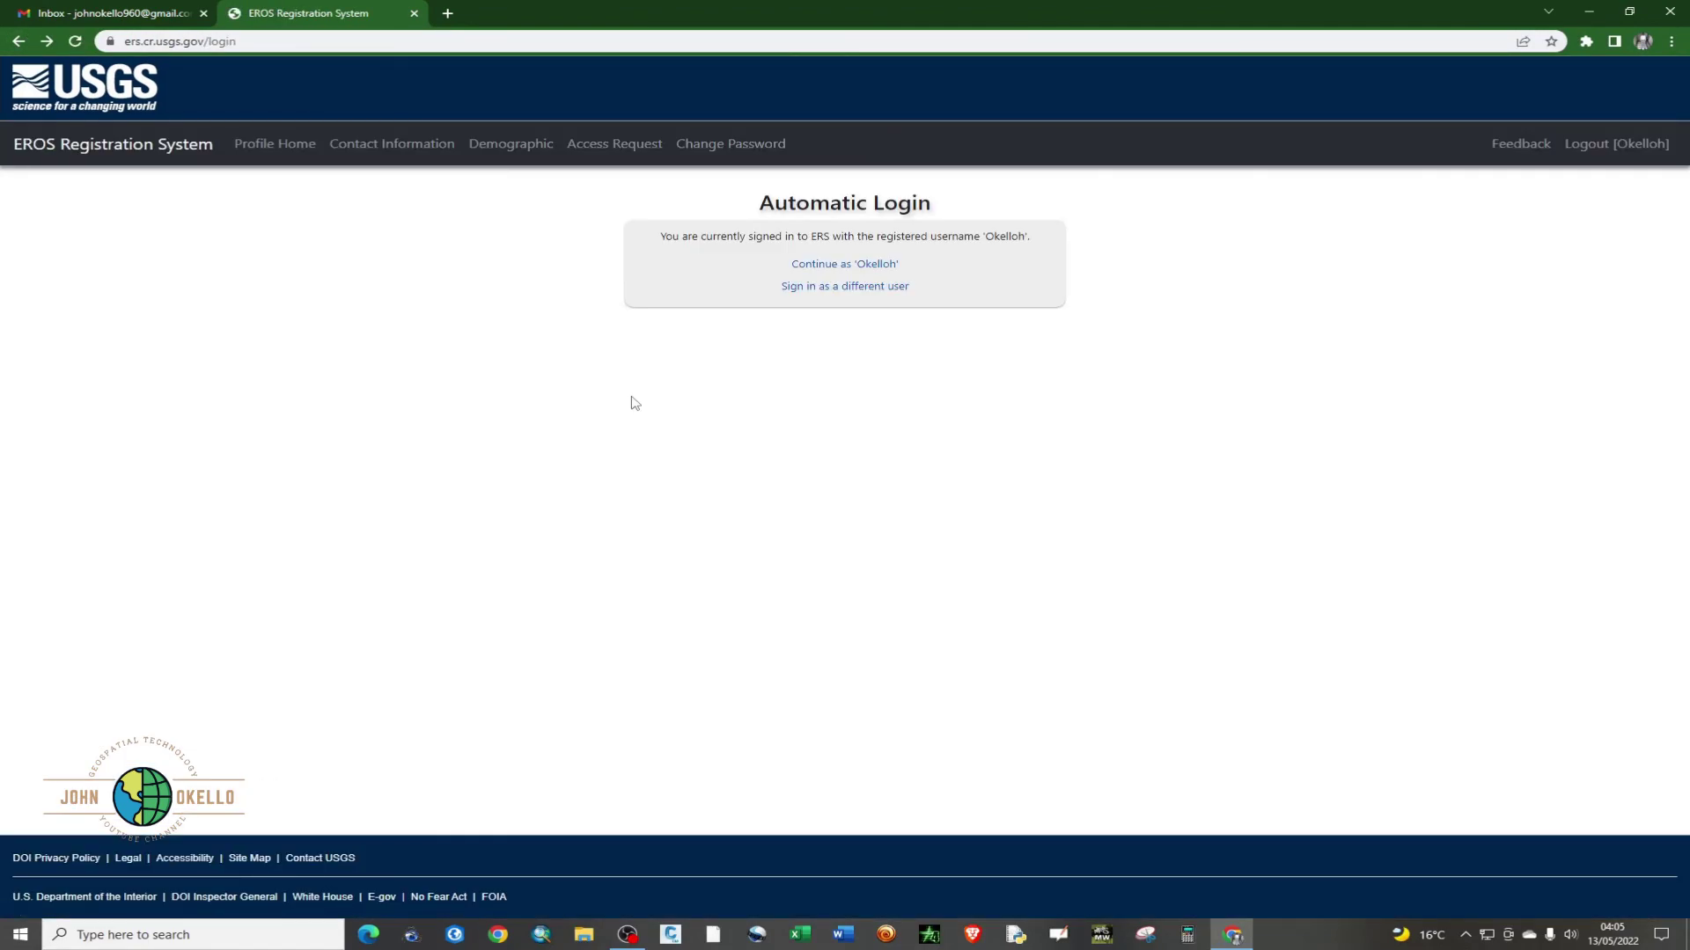
pyautogui.click(867, 264)
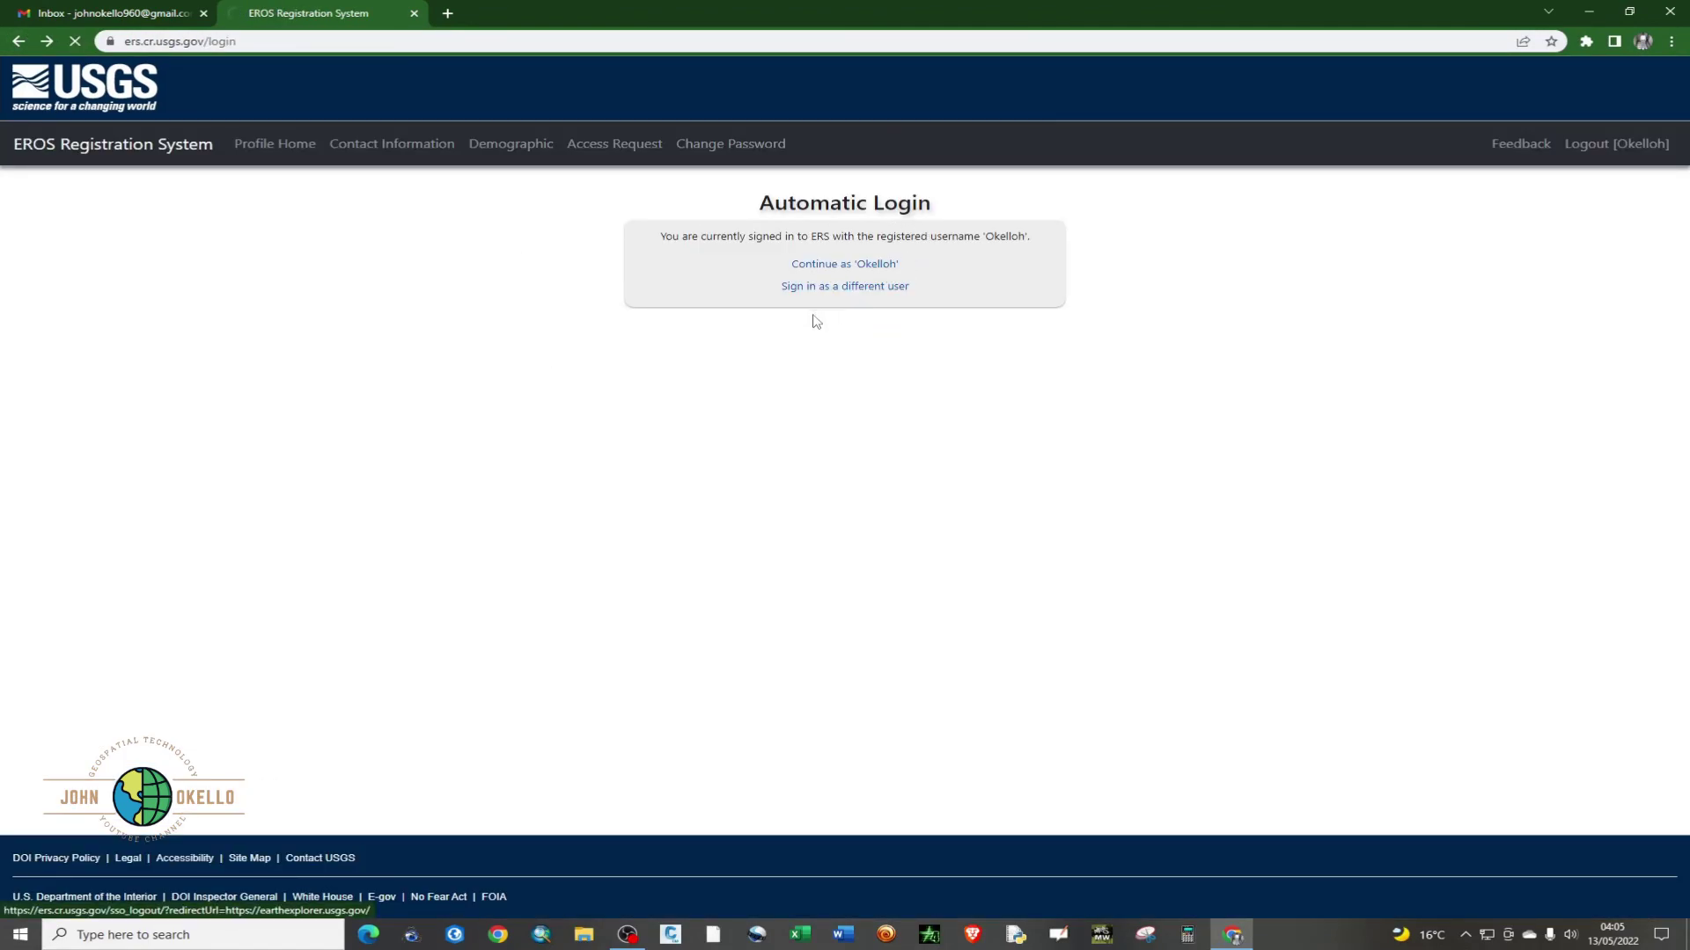